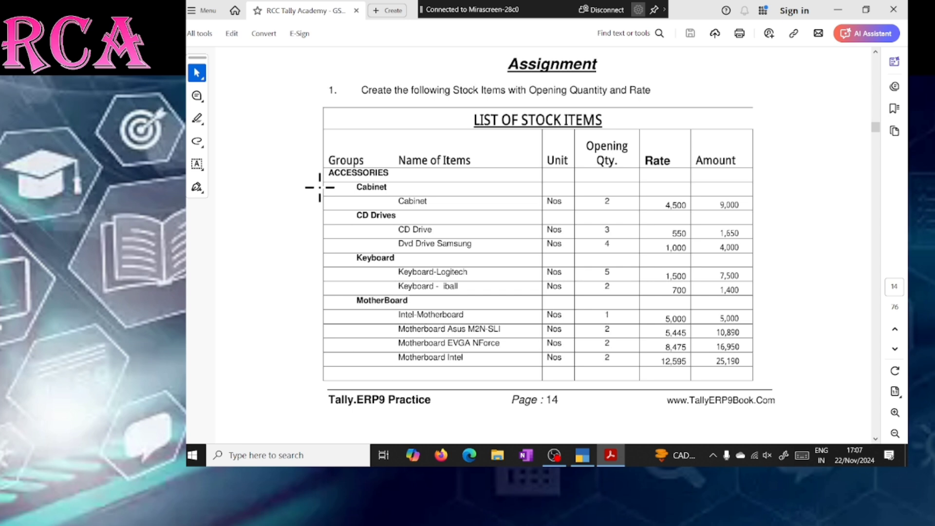
Switch from the stock item assignment PDF to the Gateway of Tally in TallyPrime.
key(alt+Tab)
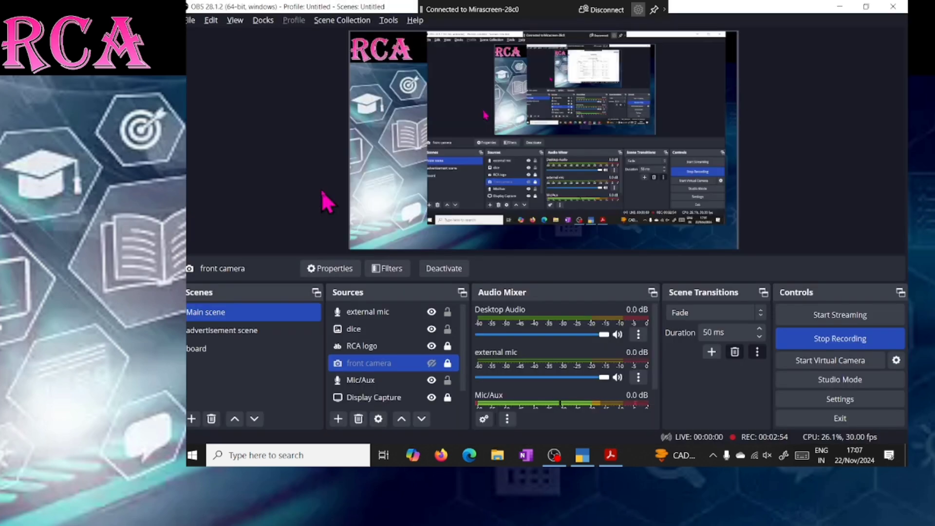
key(alt+Tab)
key(alt+Tab)
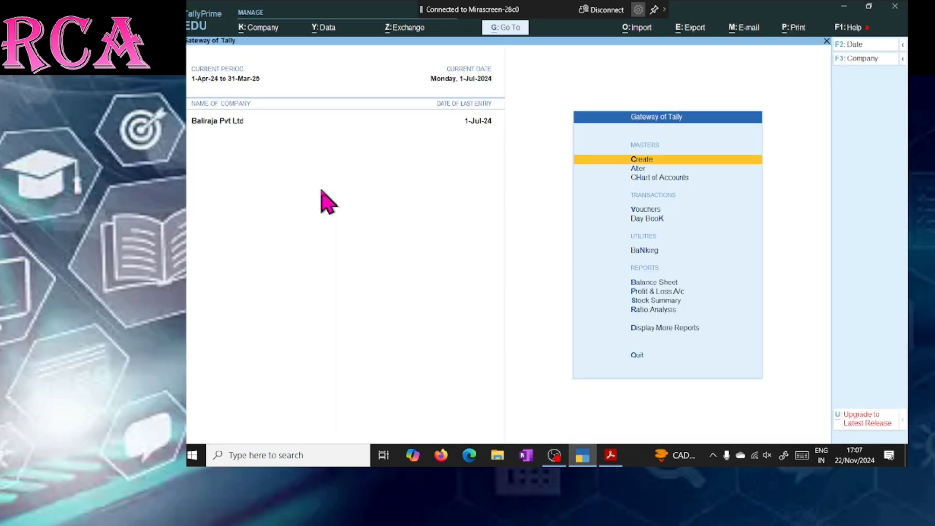
key(alt+Tab)
key(alt+Tab)
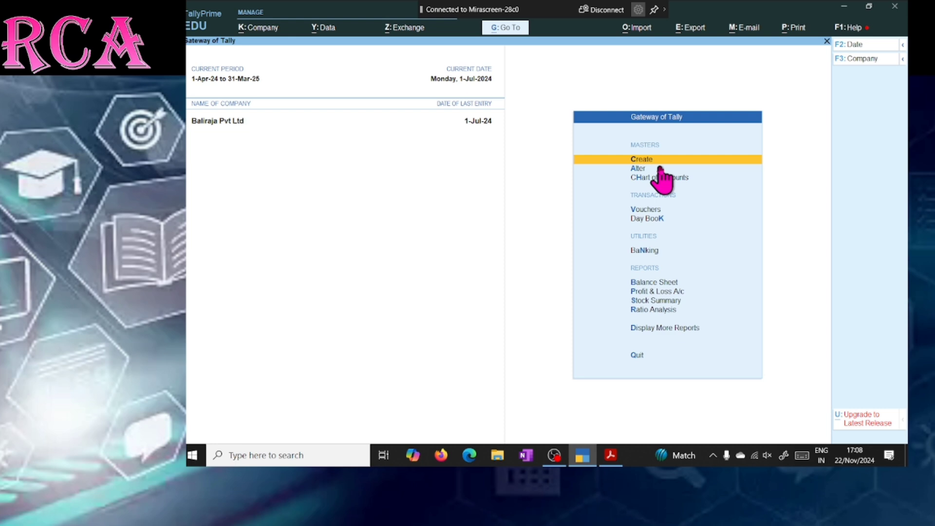
key(Return)
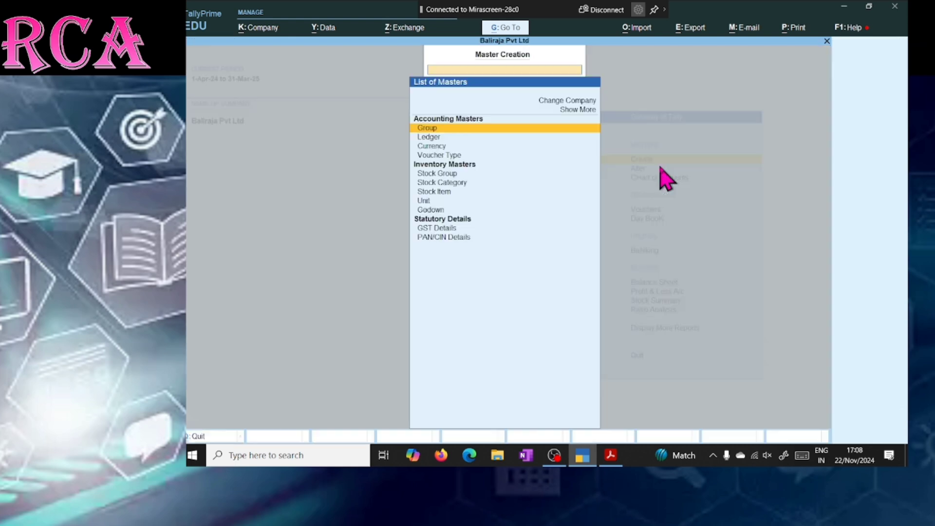
key(Escape)
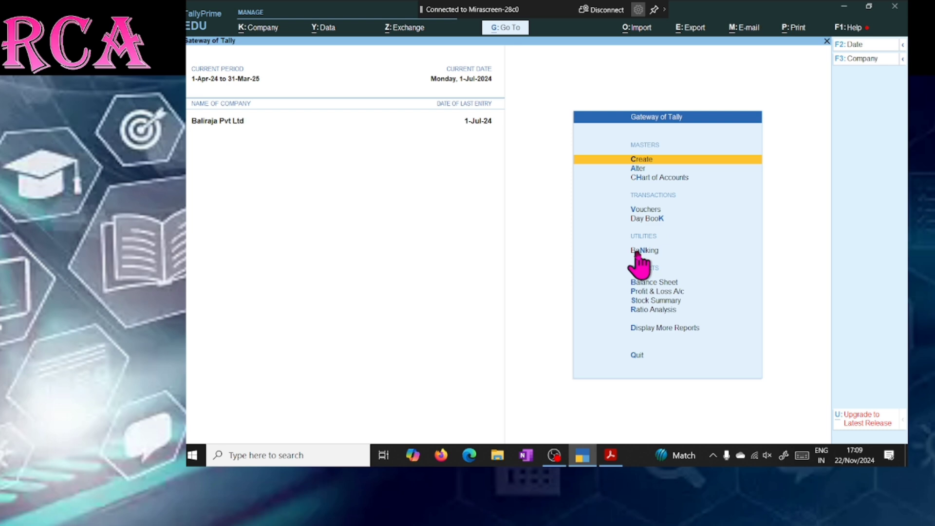
key(Down)
key(Down)
key(Down)
key(Down)
key(Up)
key(Up)
key(Up)
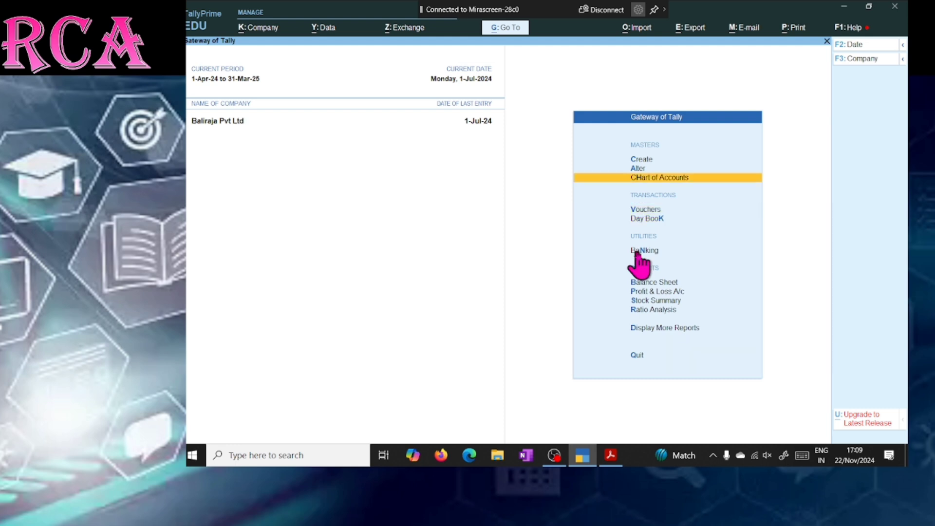
key(Down)
key(Down)
key(Down)
key(Down)
key(Up)
key(Up)
key(Up)
key(Down)
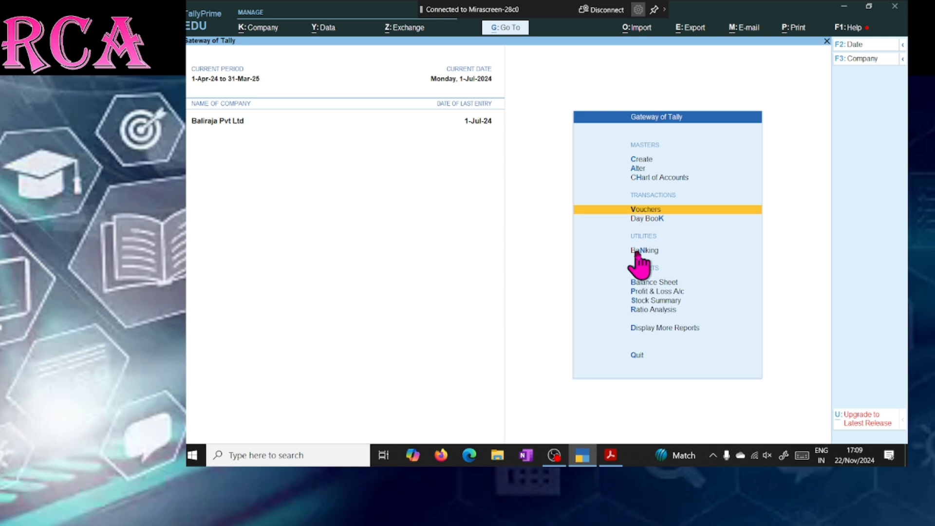
key(Up)
key(Up)
key(Up)
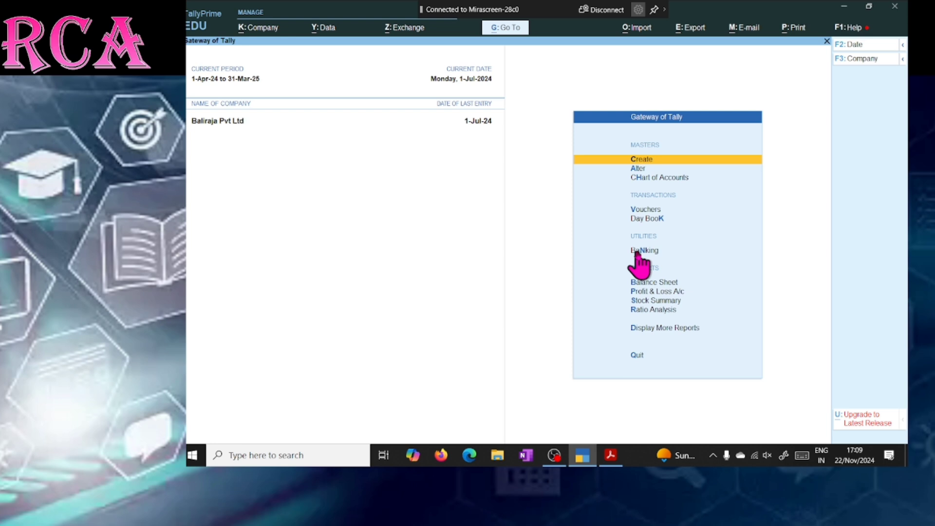
Open the creation form for a new Stock Group under Inventory Masters, checking the assignment's group list.
key(Return)
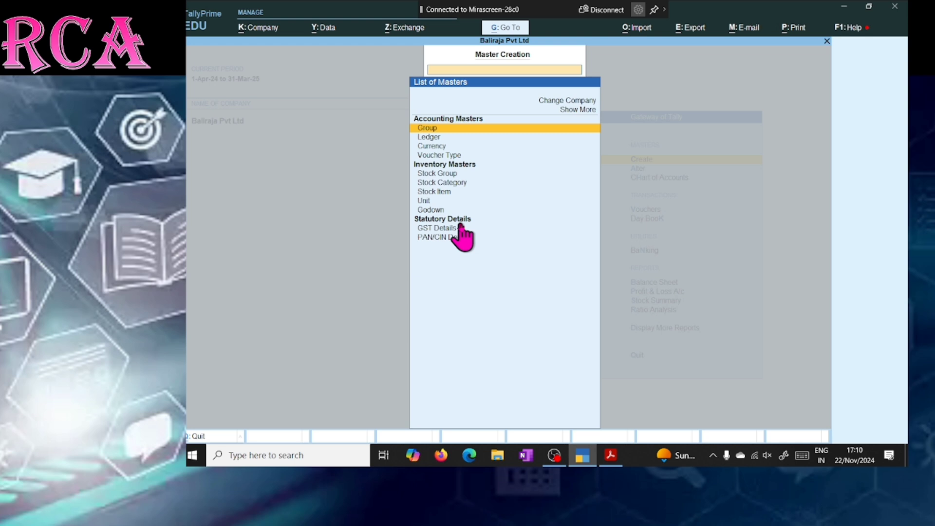
key(Down)
key(Down)
key(Down)
key(Down)
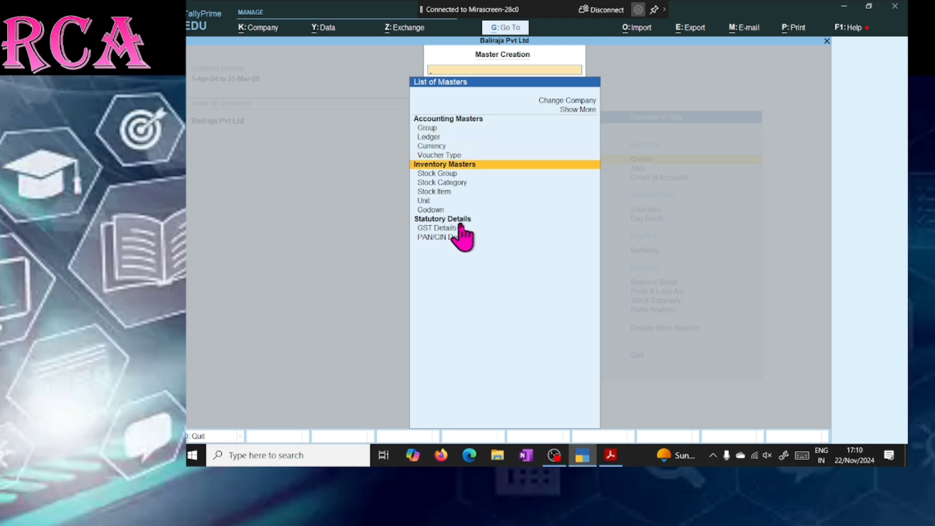
key(Down)
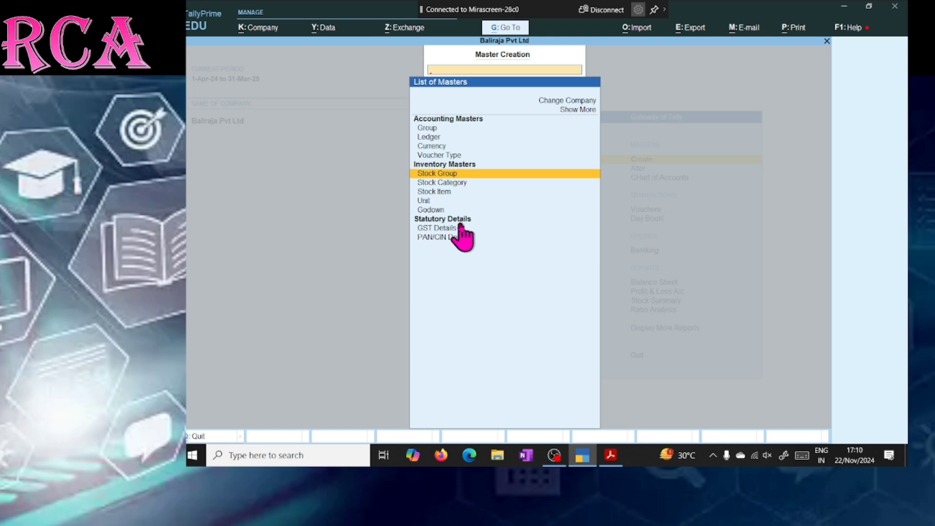
key(alt+Tab)
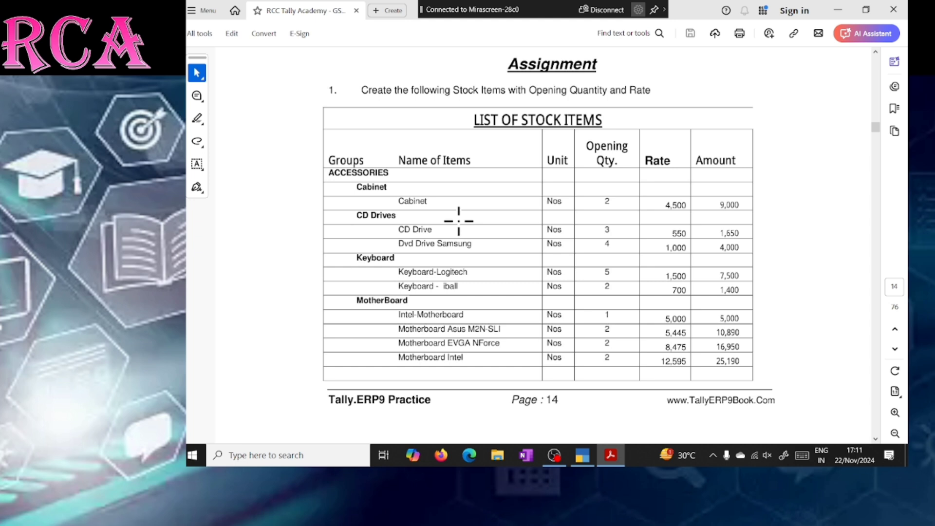
key(alt+Tab)
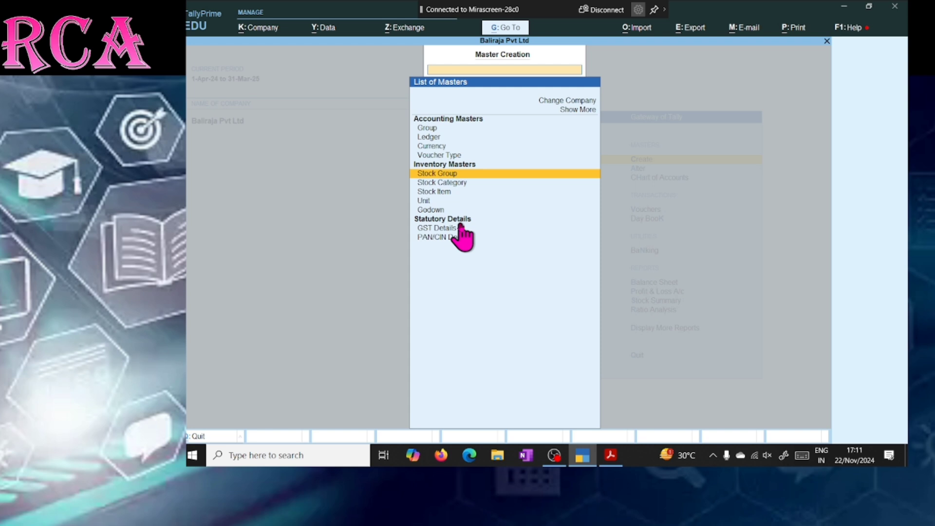
key(Return)
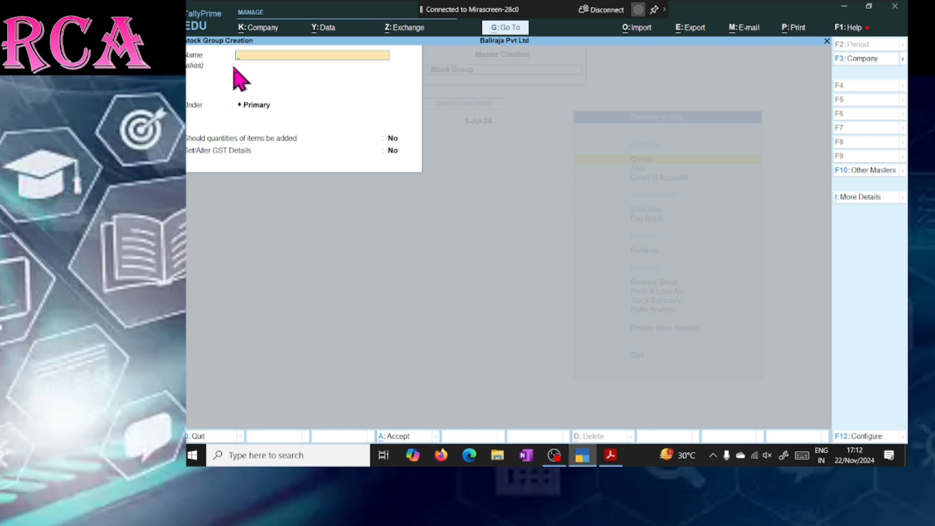
Name the new stock group Accessories, following the main group in the assignment PDF.
key(alt+Tab)
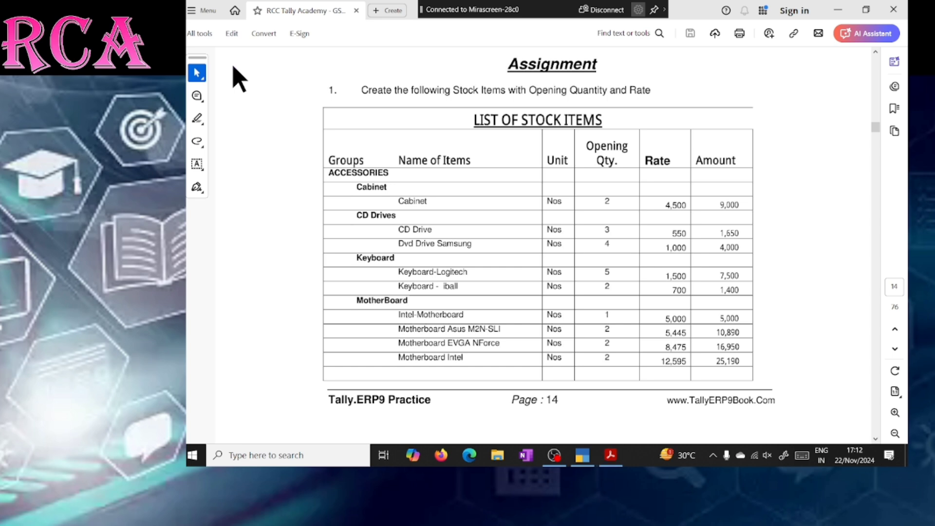
key(alt+Tab)
text(Acce)
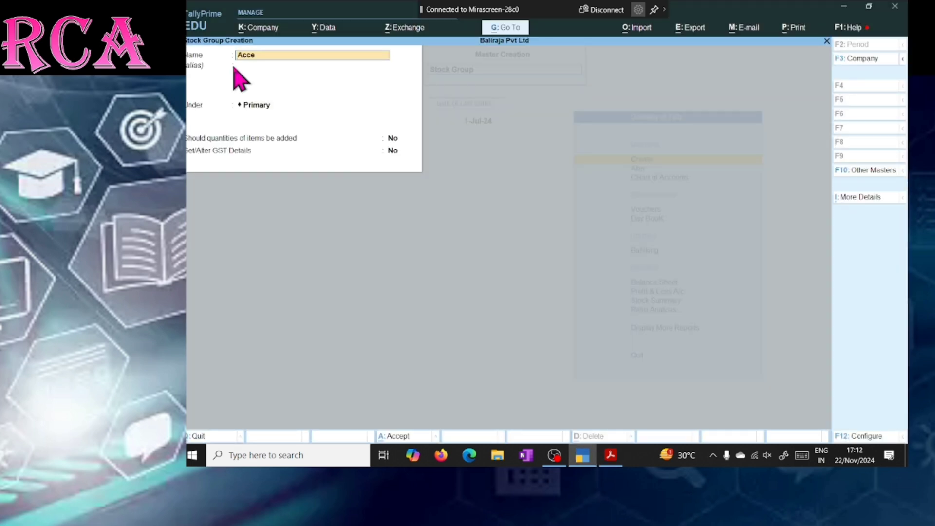
key(alt+Tab)
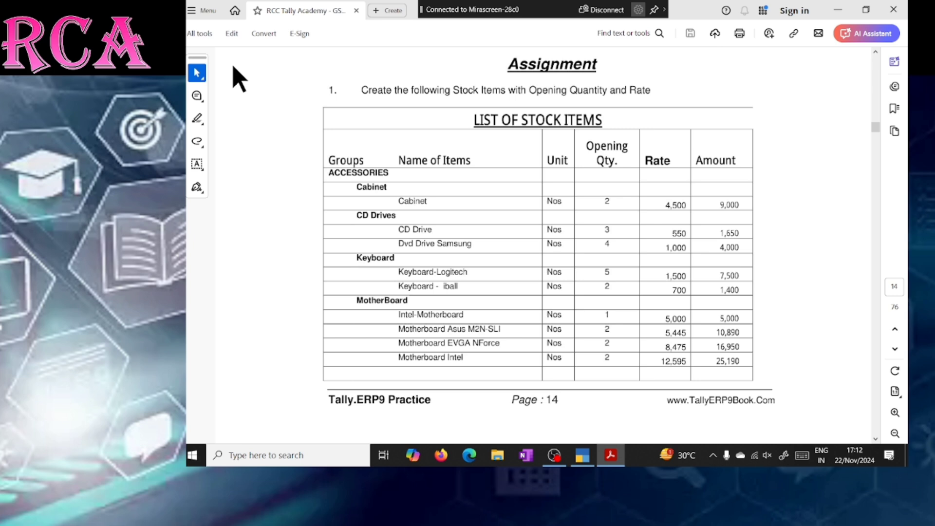
key(alt+Tab)
text(ssor)
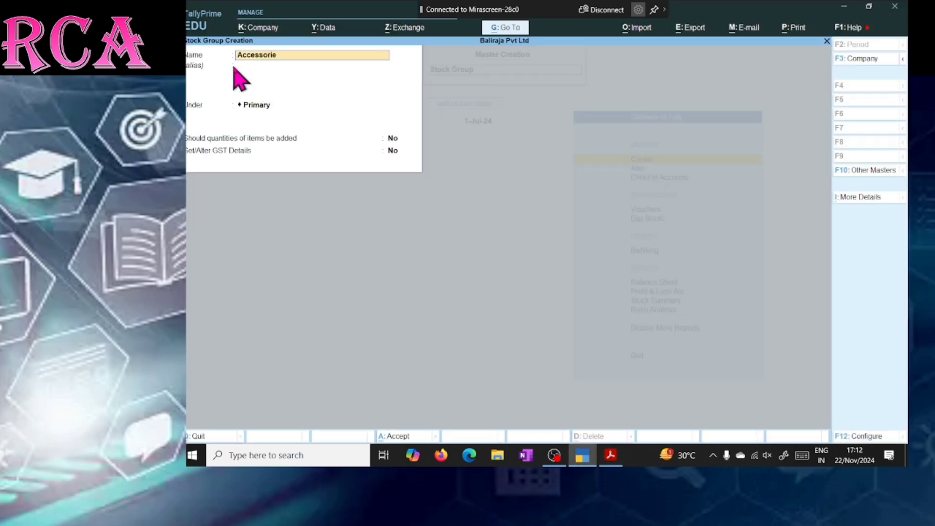
text(ies)
key(Return)
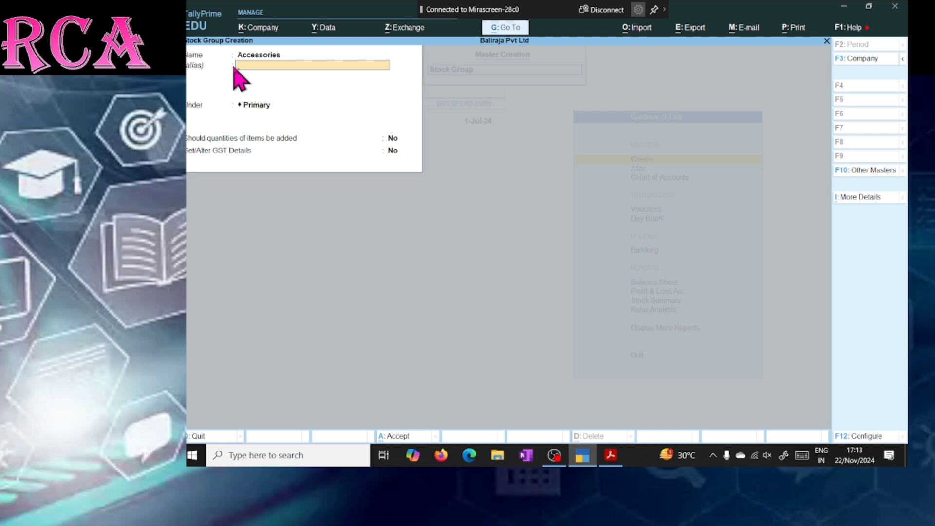
Save the stock group under Primary with item quantities added set to Yes and GST details No, and return to the Gateway.
key(Return)
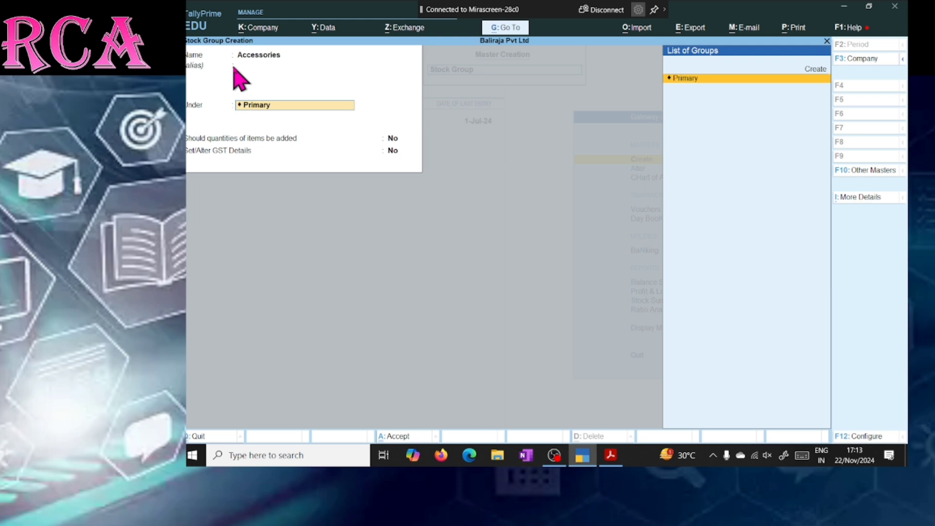
key(Return)
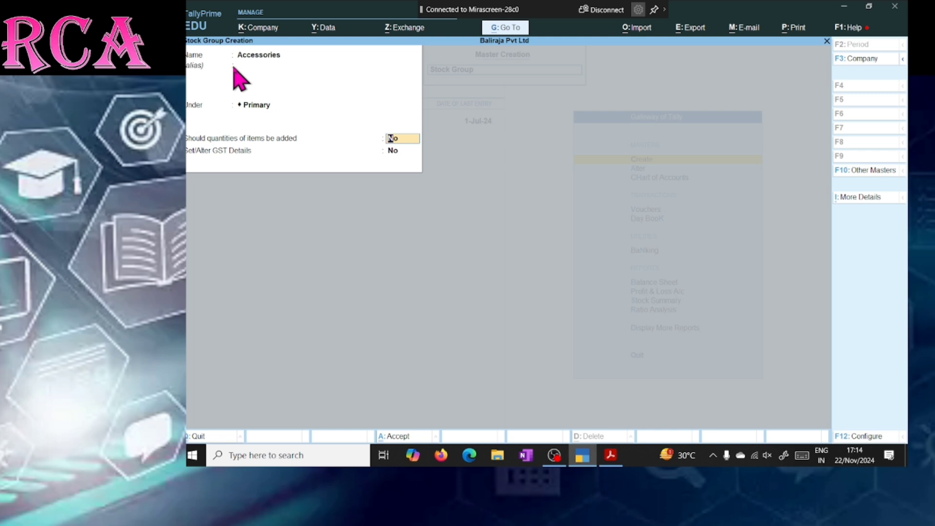
text(y)
key(Return)
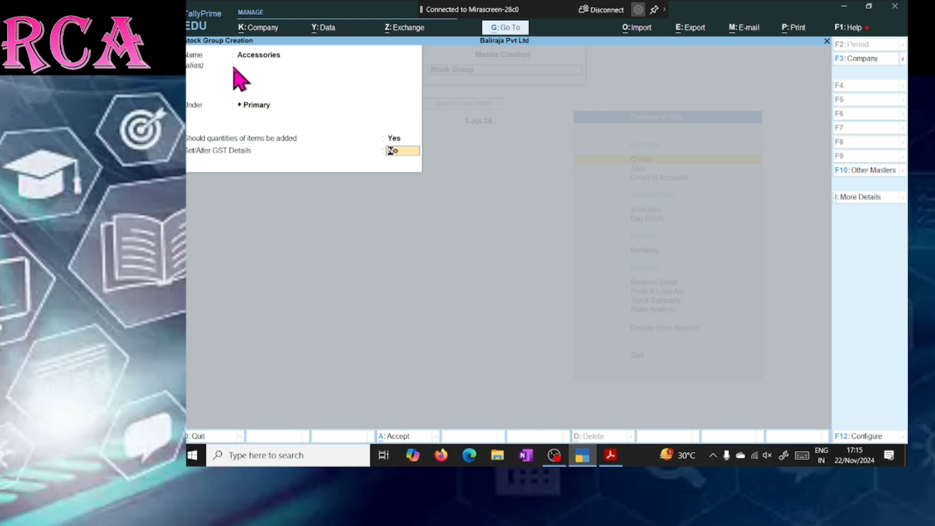
key(alt+Tab)
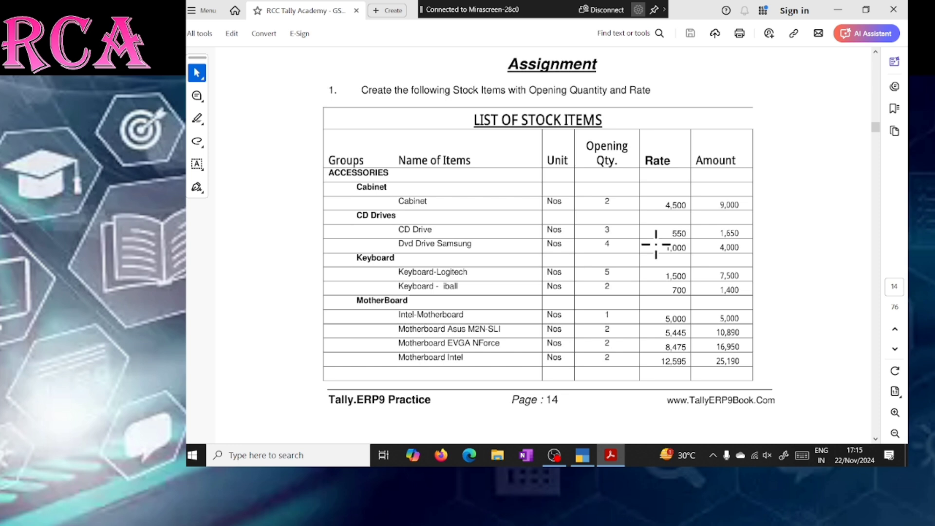
key(alt+Tab)
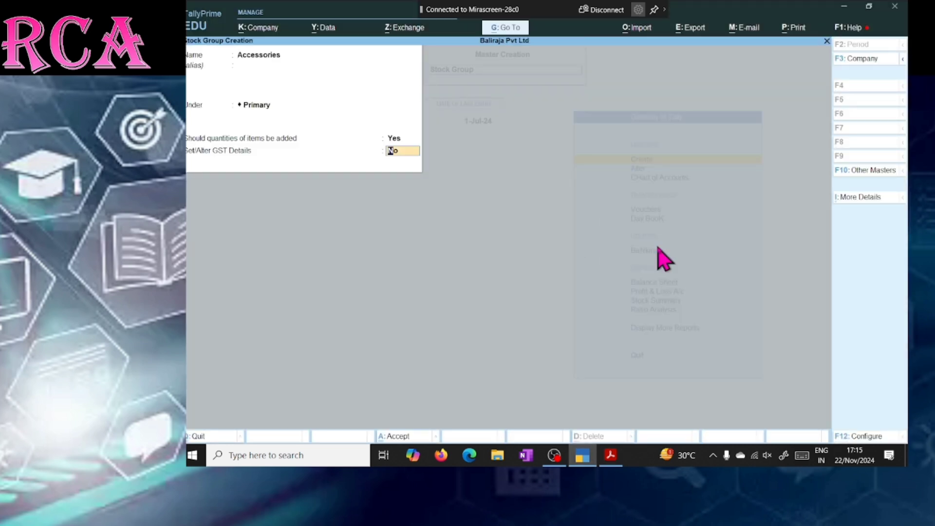
key(Return)
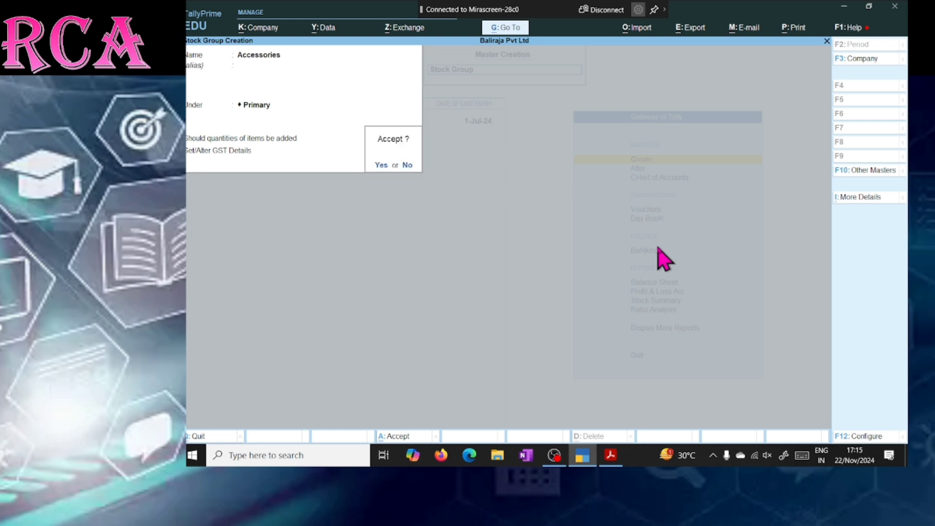
key(Return)
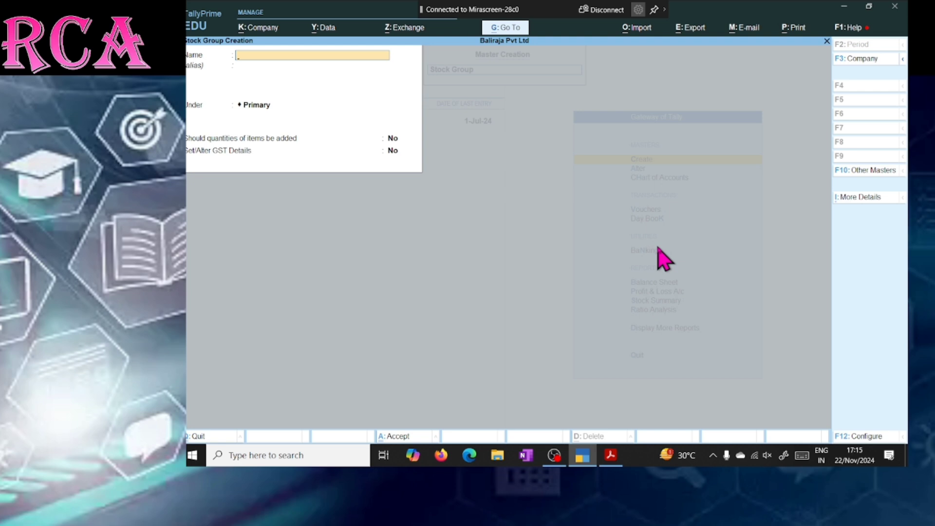
key(Escape)
key(Escape)
key(Escape)
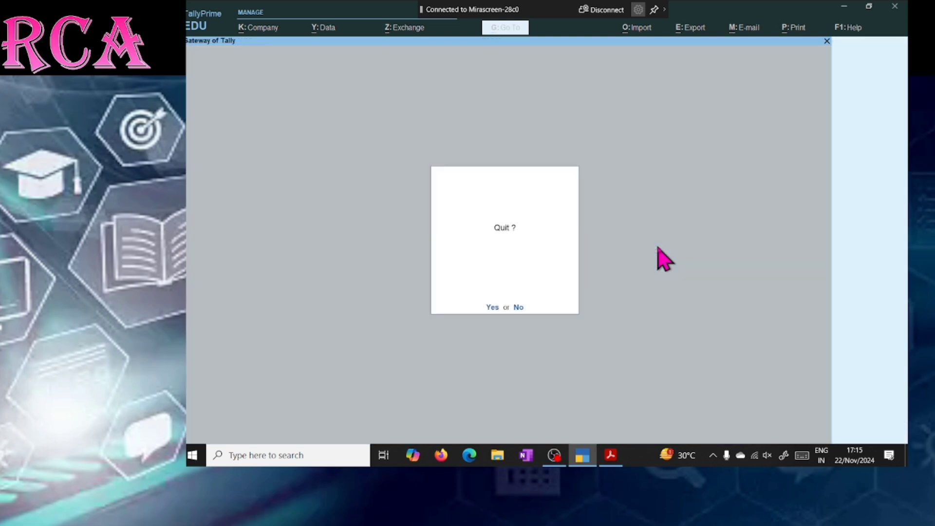
key(Escape)
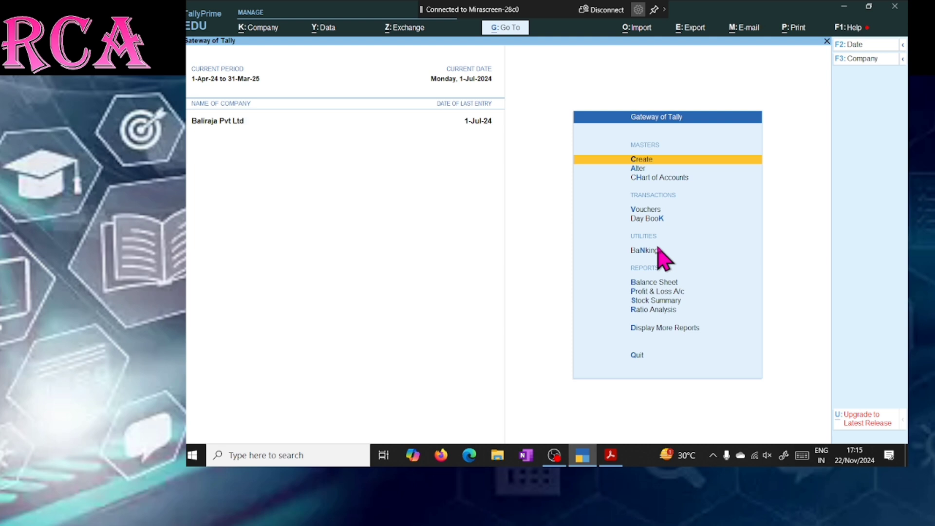
key(Return)
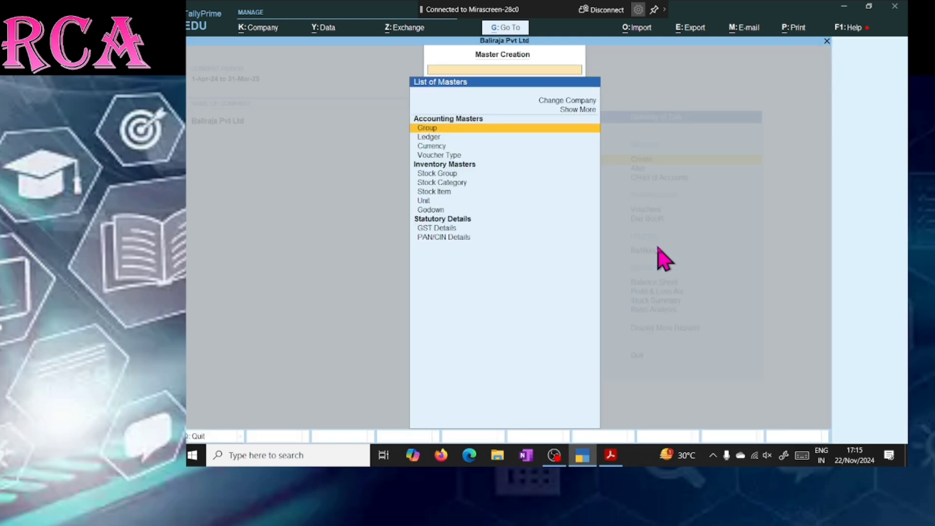
key(Down)
key(Down)
key(Down)
key(Down)
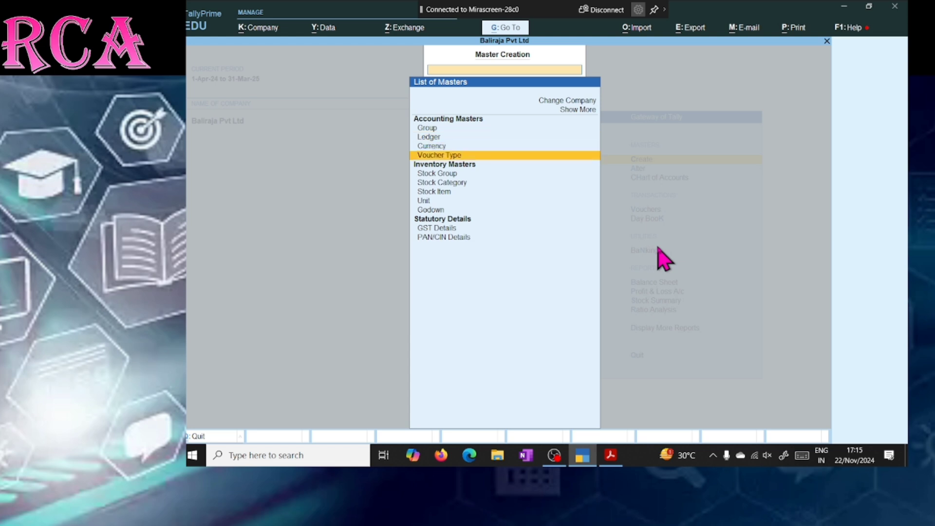
key(Up)
key(Up)
key(Up)
key(Up)
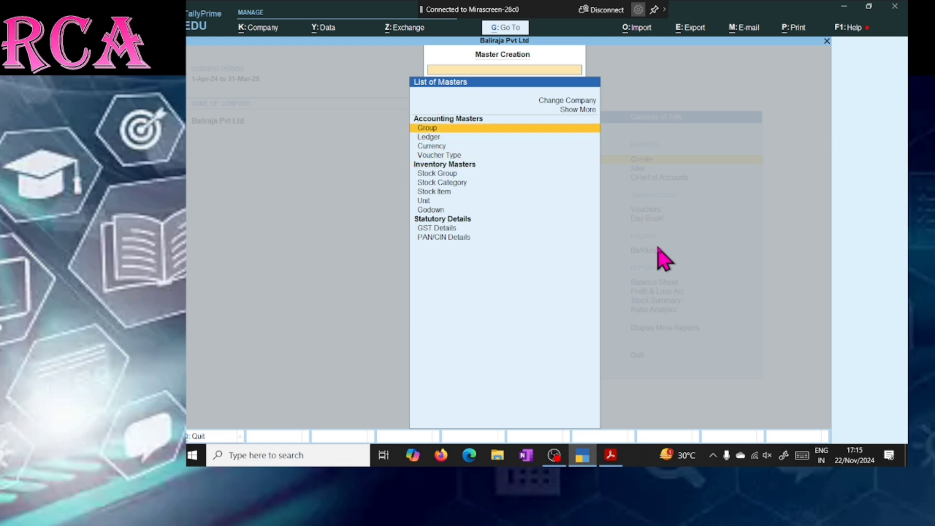
key(Down)
key(Down)
key(Down)
key(Down)
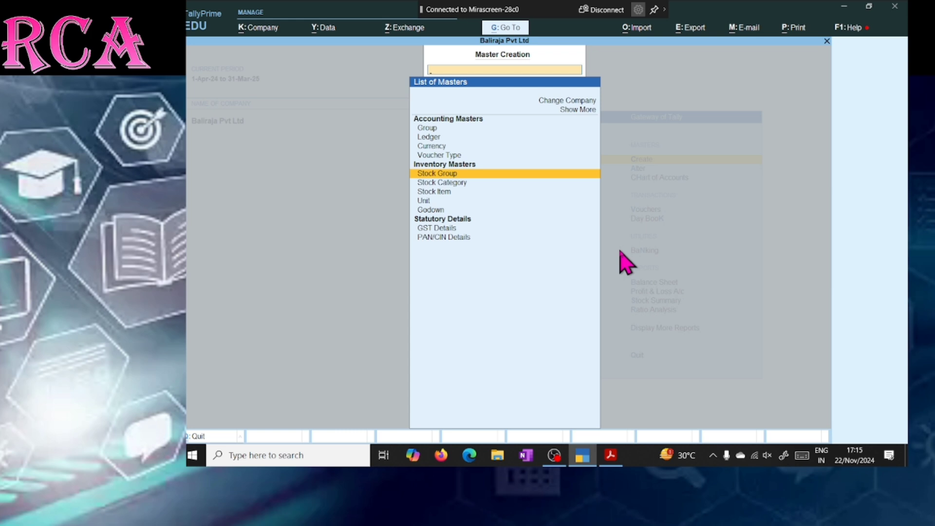
key(Return)
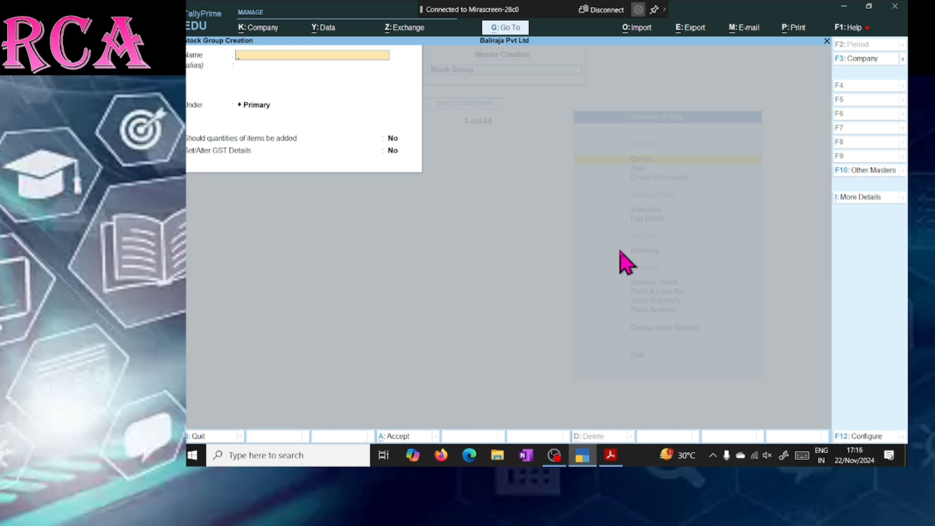
key(Escape)
key(Escape)
key(alt+Tab)
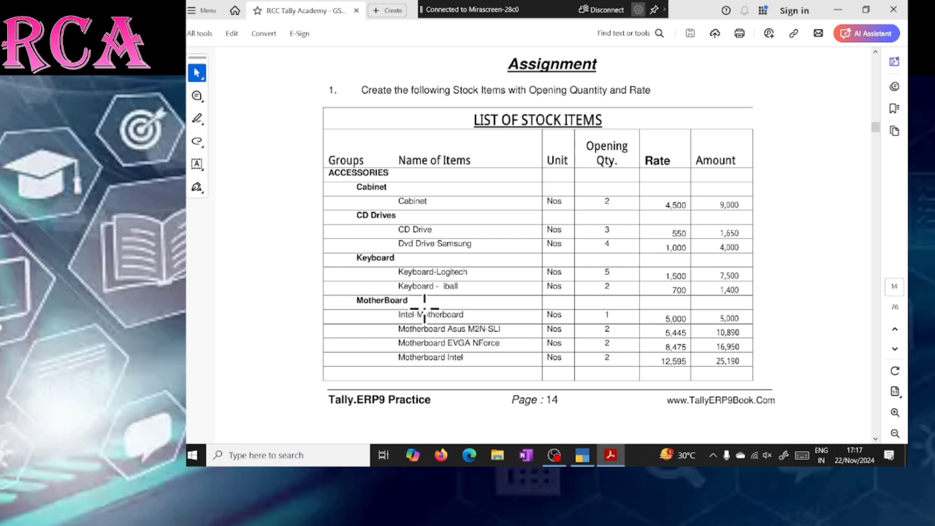
key(alt+Tab)
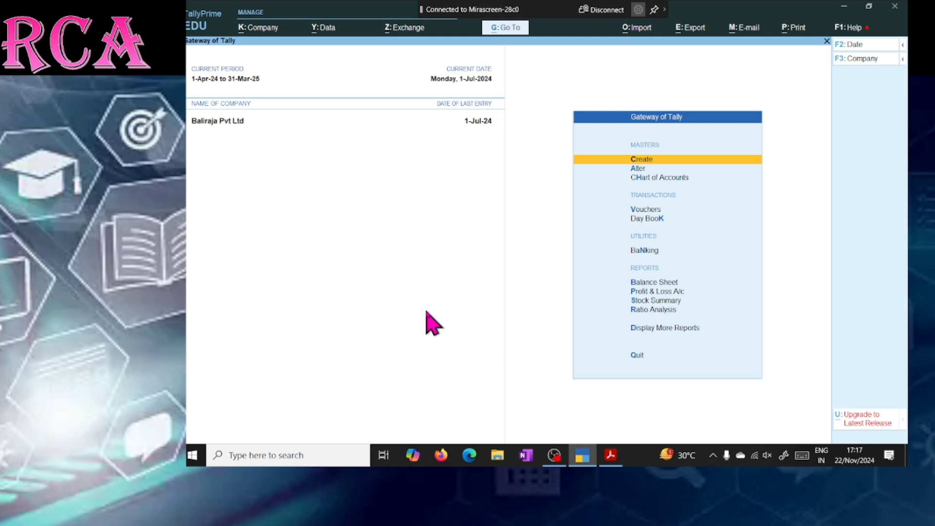
Open the creation form for a new Stock Category under Inventory Masters.
key(Return)
key(Down)
key(Down)
key(Down)
key(Down)
key(Down)
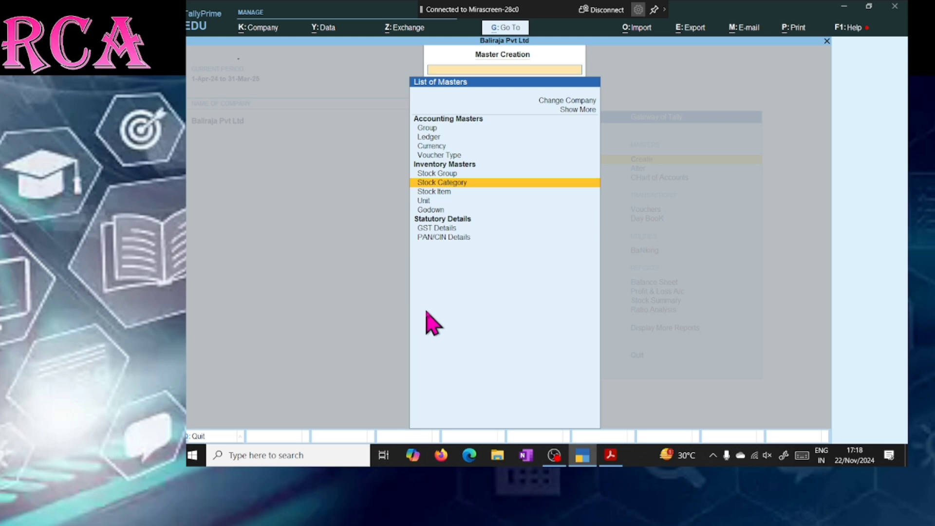
key(Return)
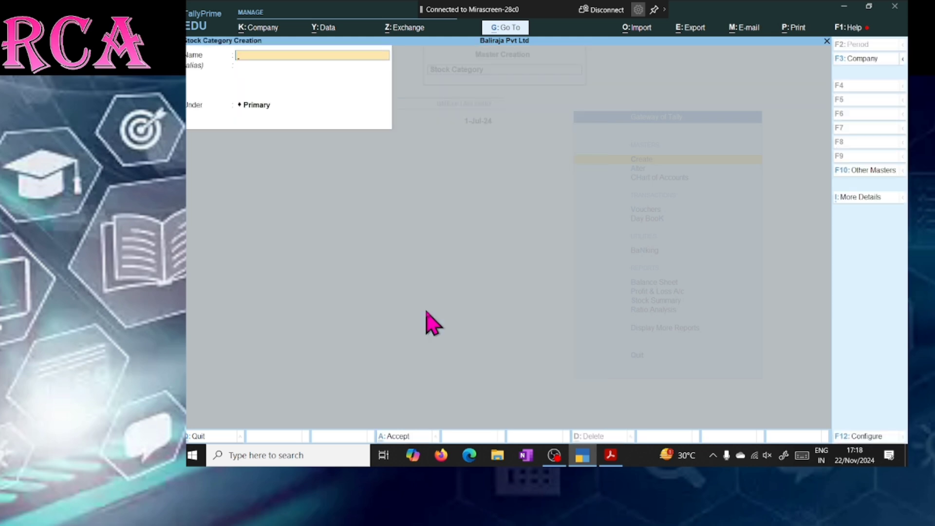
Switch to the assignment PDF and examine the sub-groups listed under Accessories, from Cabinet through Webcam & Others.
key(alt+Tab)
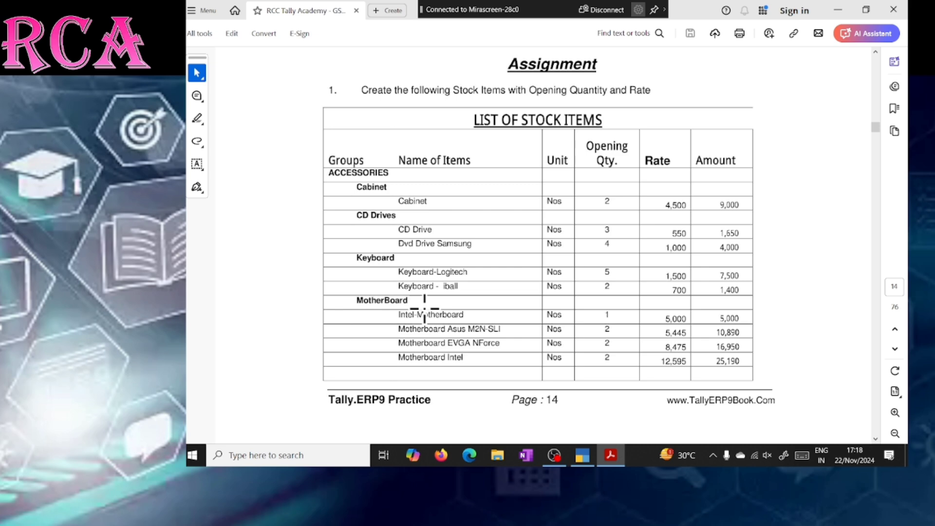
scroll(424, 308, down, 10)
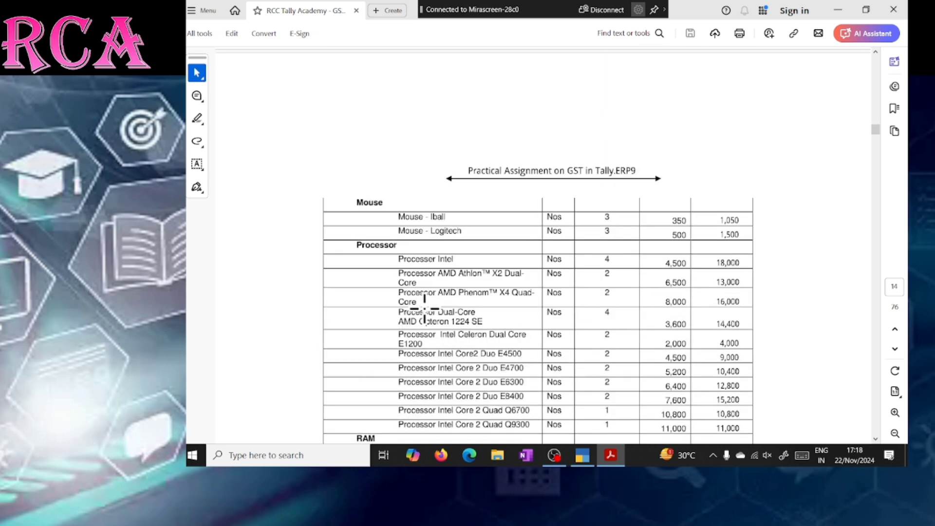
scroll(424, 308, down, 7)
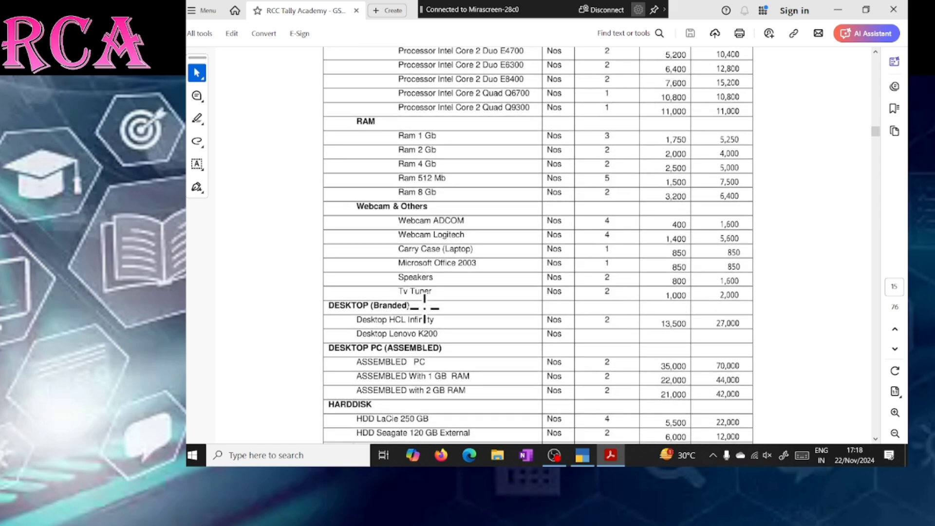
scroll(424, 308, up, 1)
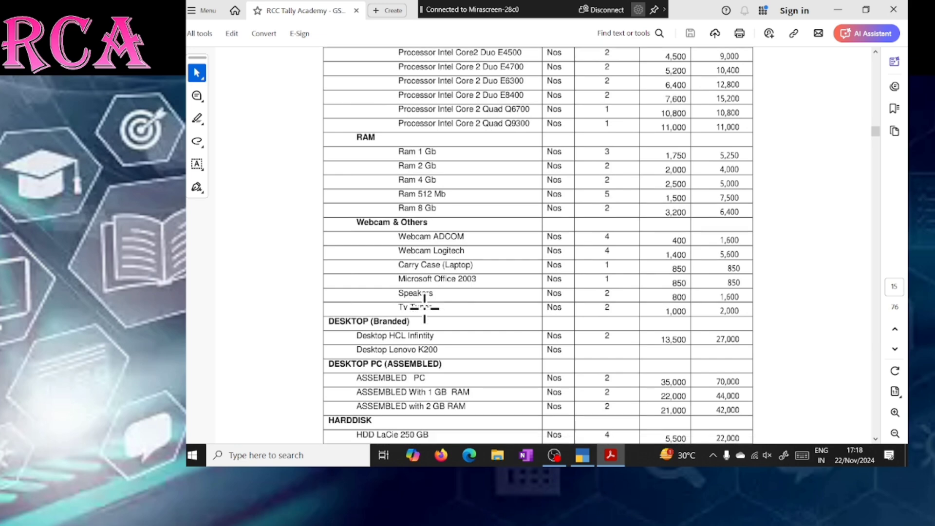
scroll(425, 308, up, 1)
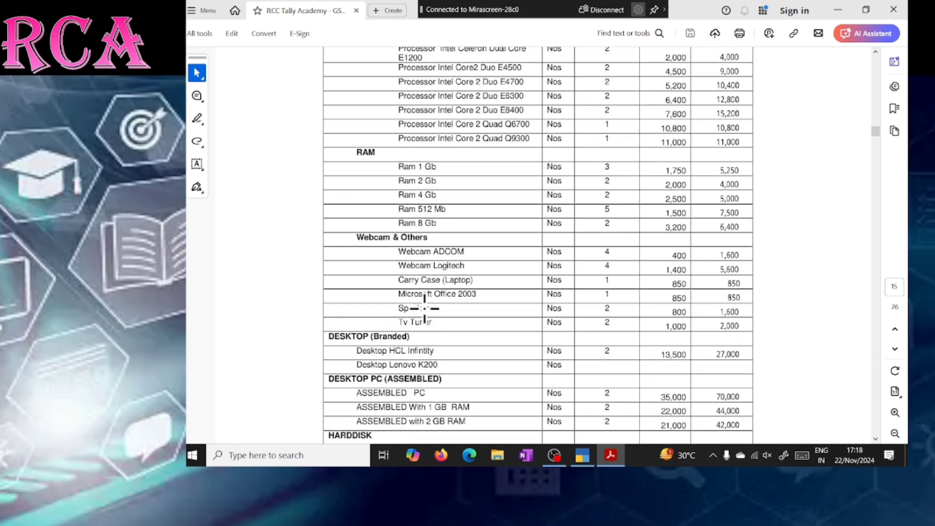
scroll(424, 308, up, 10)
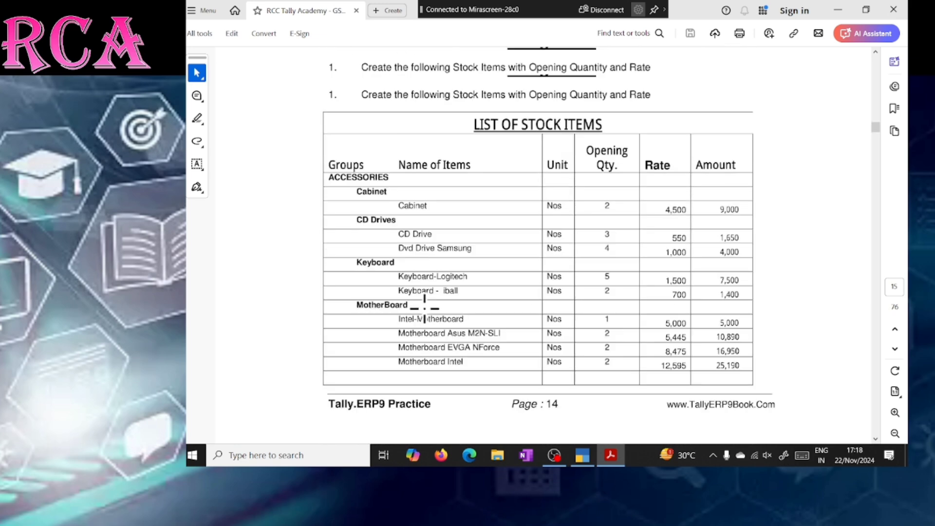
scroll(424, 308, down, 5)
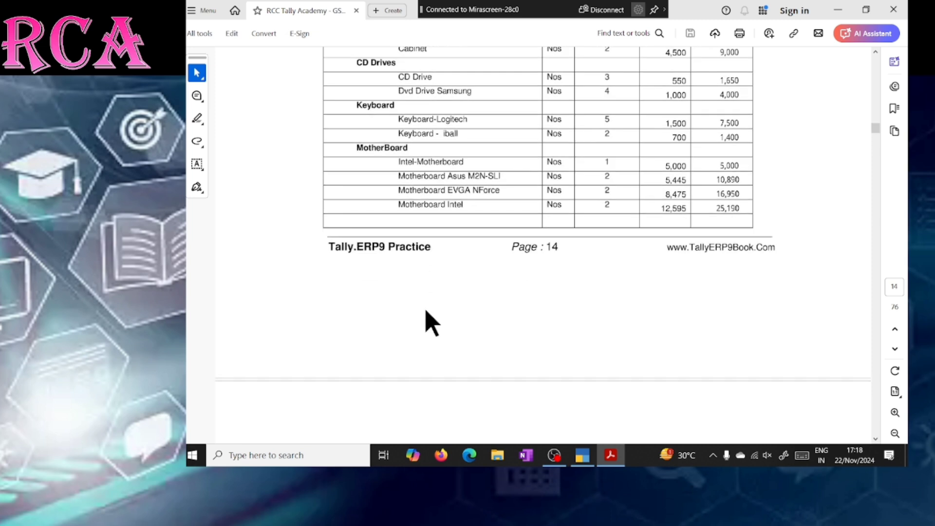
scroll(425, 308, up, 1)
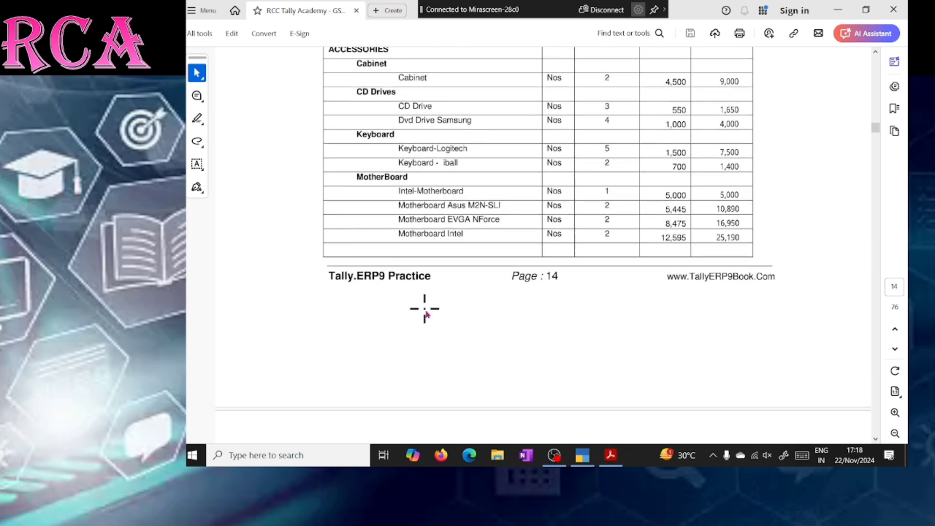
Switch back to TallyPrime and create the stock category Cabinet under Primary.
key(alt+Tab)
text(Cabine)
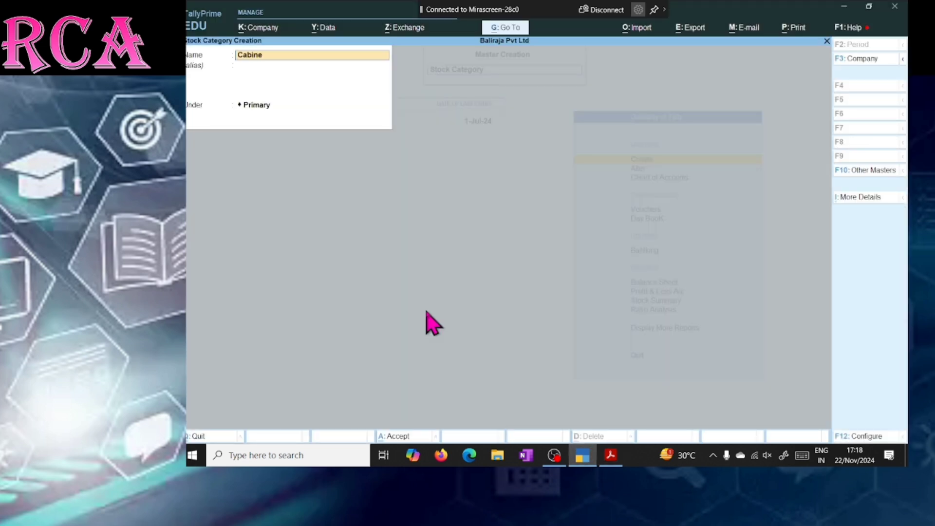
key(Return)
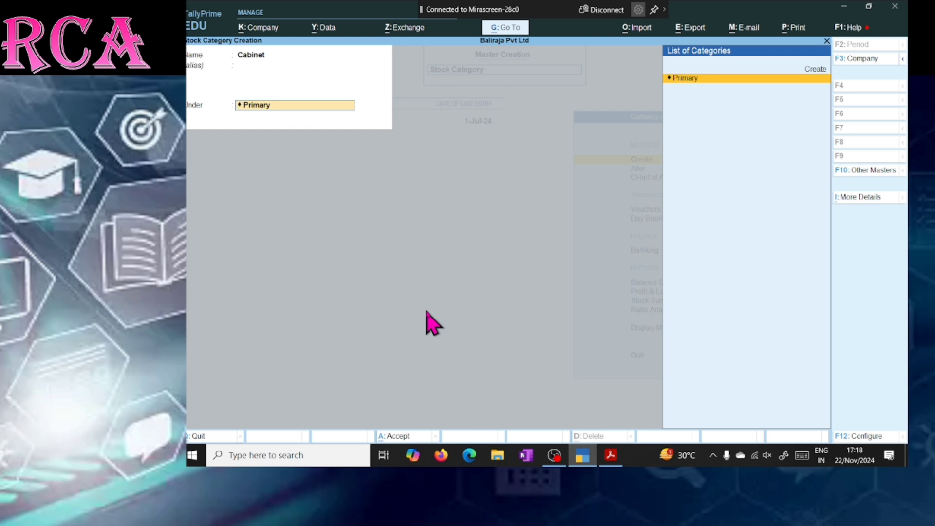
key(Return)
key(y)
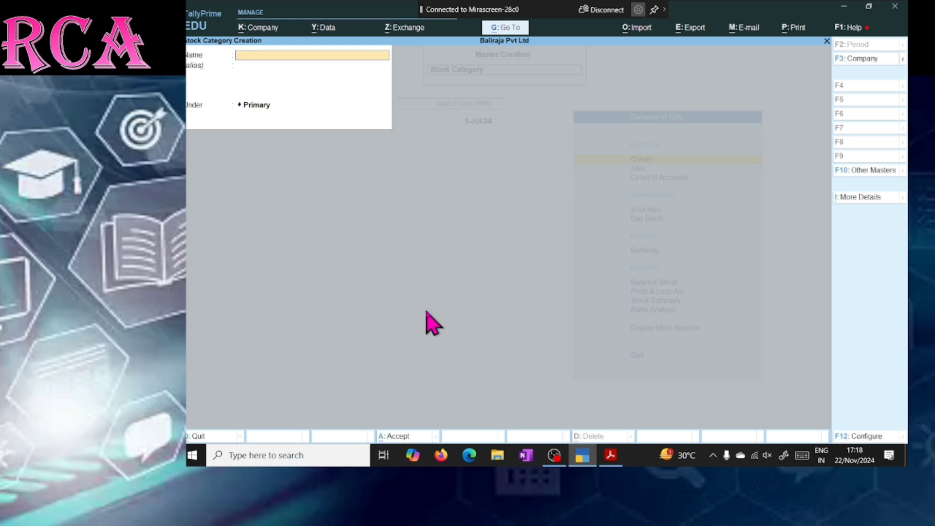
Check the assignment PDF for the sub-group after Cabinet and create the stock category C D Drives under Primary in TallyPrime.
key(alt+Tab)
scroll(424, 308, down, 1)
scroll(424, 308, down, 1)
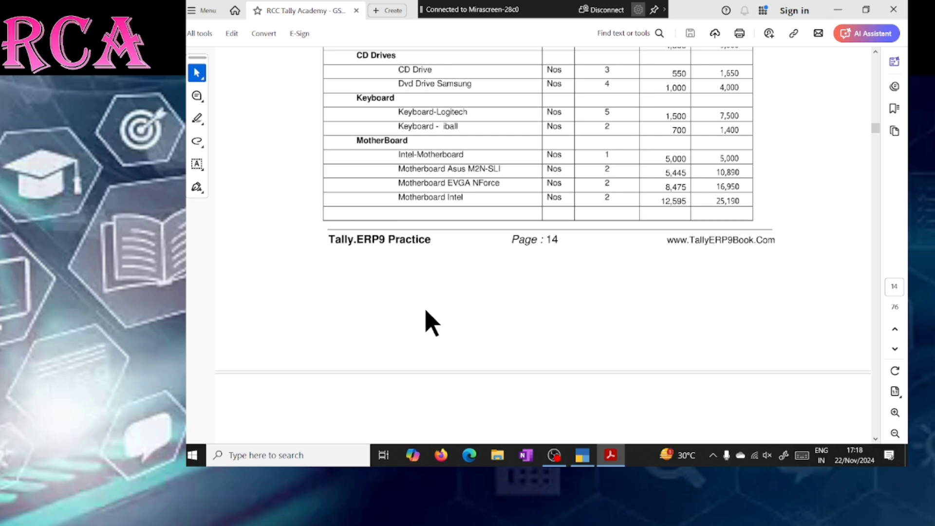
key(alt+Tab)
text(Cd)
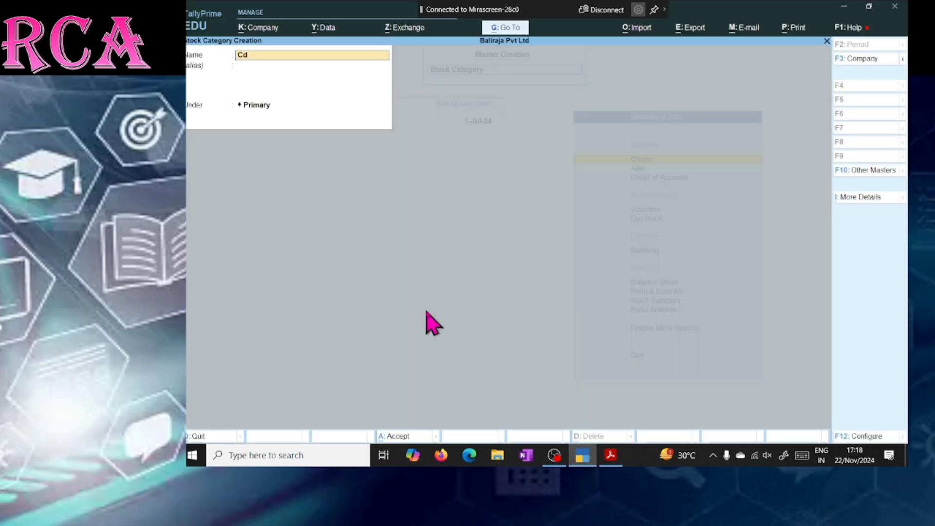
key(BackSpace)
text(D Drived)
key(BackSpace)
key(Return)
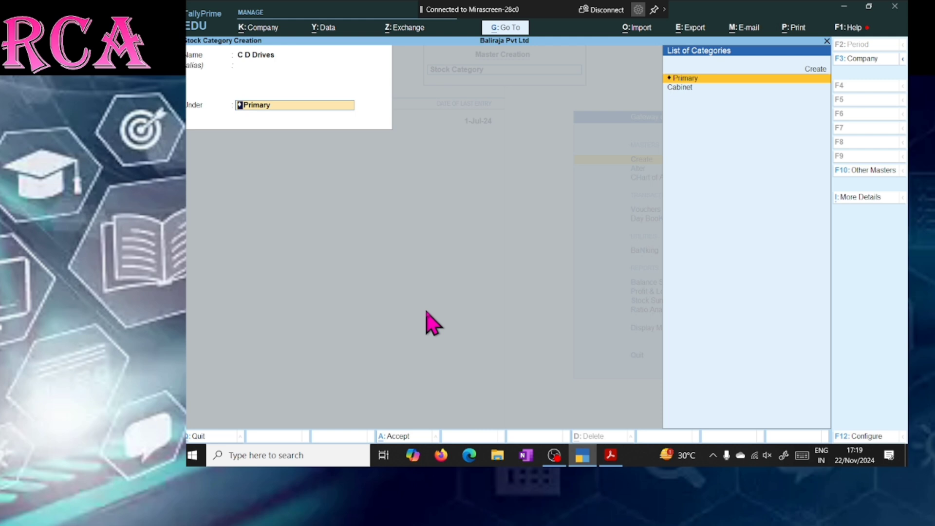
key(Return)
key(Return)
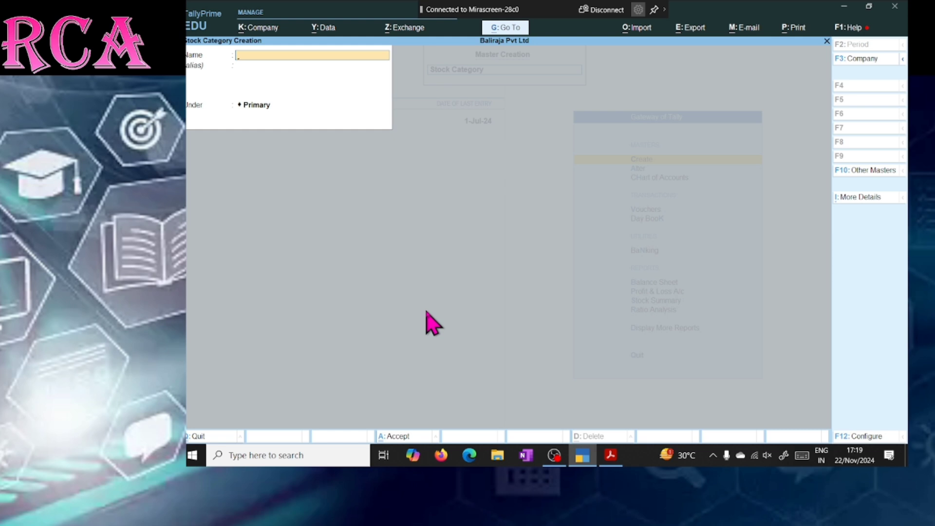
Look up the sub-group after CD Drives in the PDF and save a Keyboard stock category under Primary in TallyPrime.
key(alt+Tab)
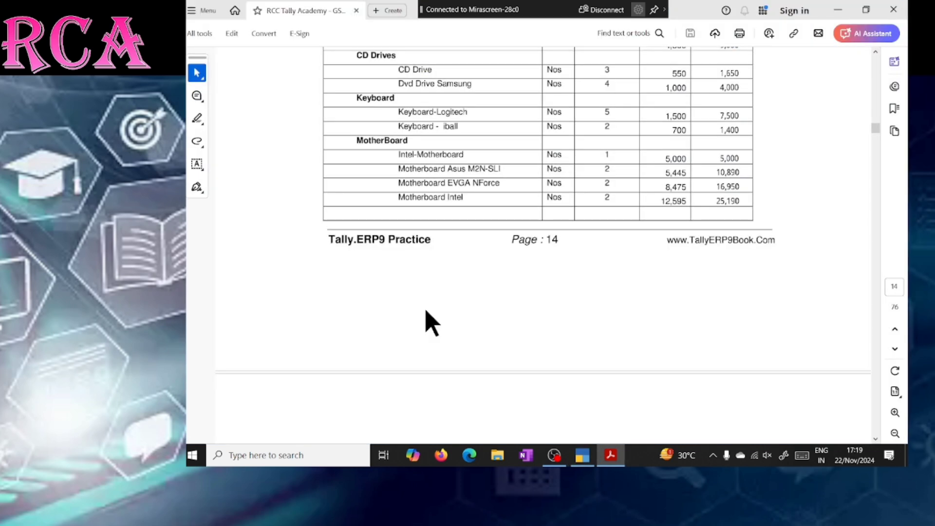
scroll(433, 323, down, 2)
key(alt+Tab)
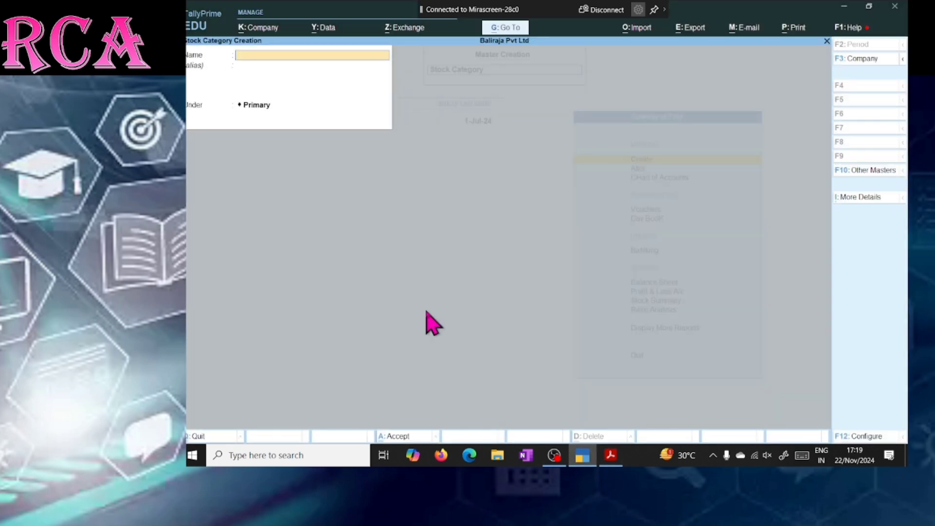
text(Keyboard)
key(Return)
key(Return)
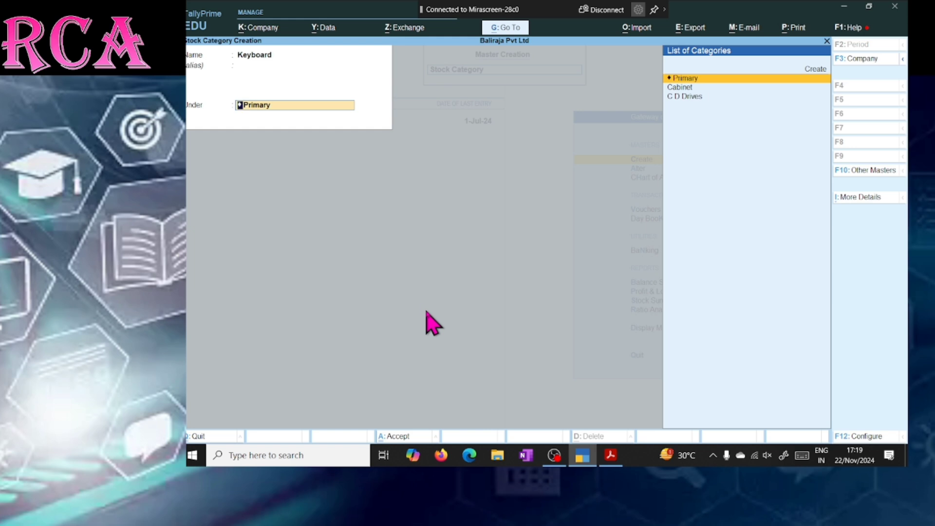
key(Return)
key(Return)
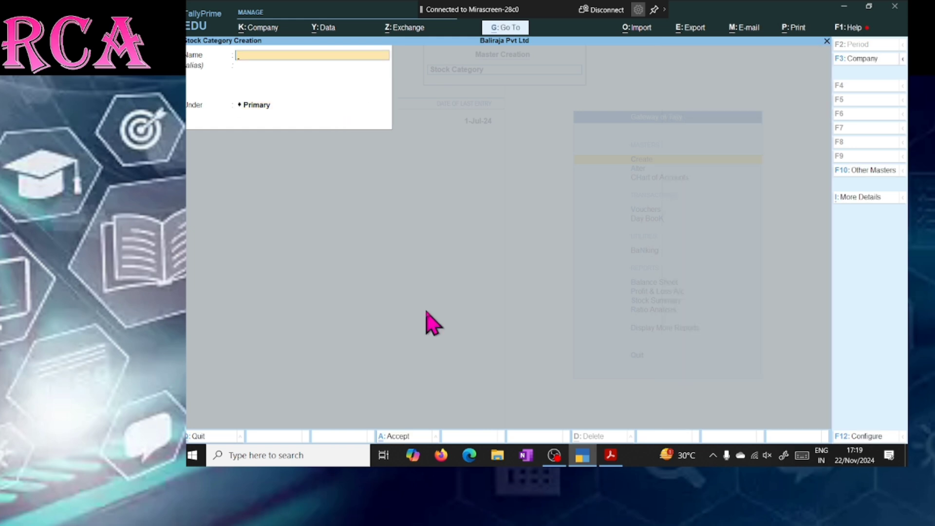
Consult the PDF for the sub-group following Keyboard and create the stock category Mother Board under Primary in TallyPrime.
key(alt+Tab)
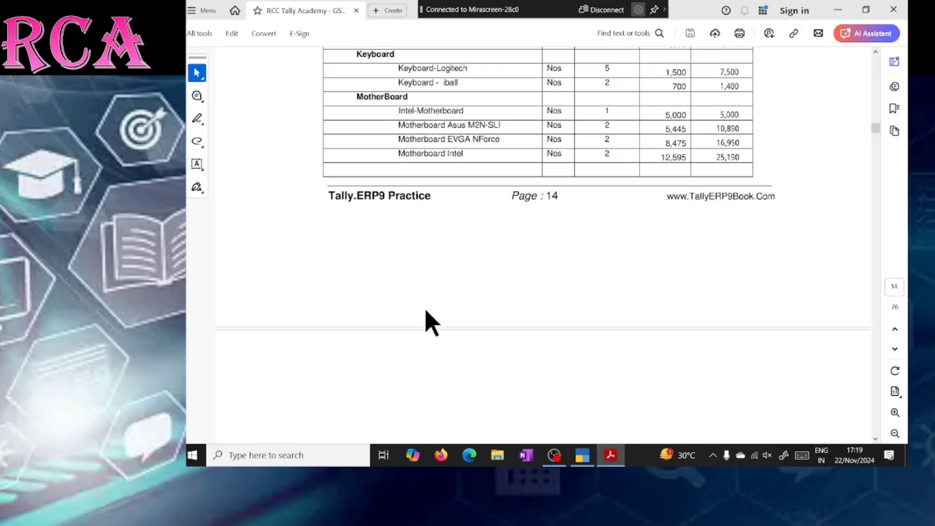
scroll(431, 322, down, 2)
key(alt+Tab)
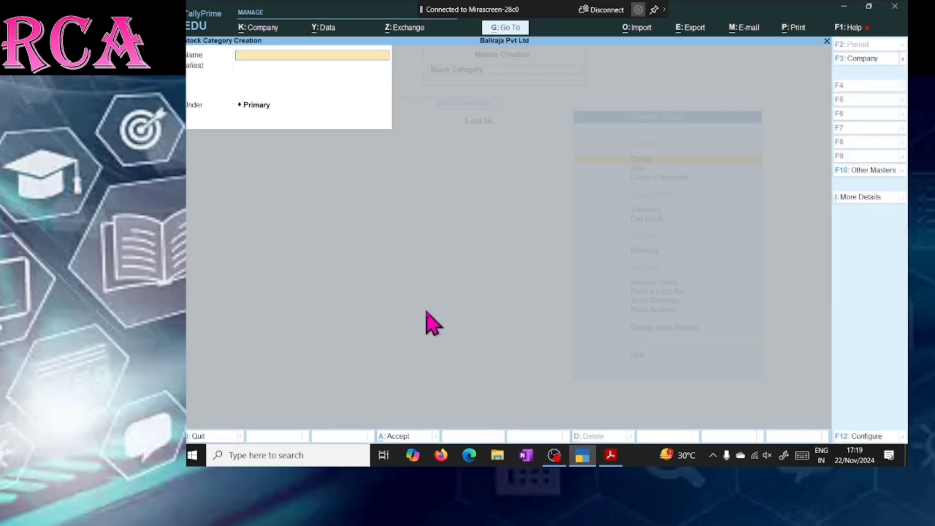
text(Mother Board)
key(Return)
key(Return)
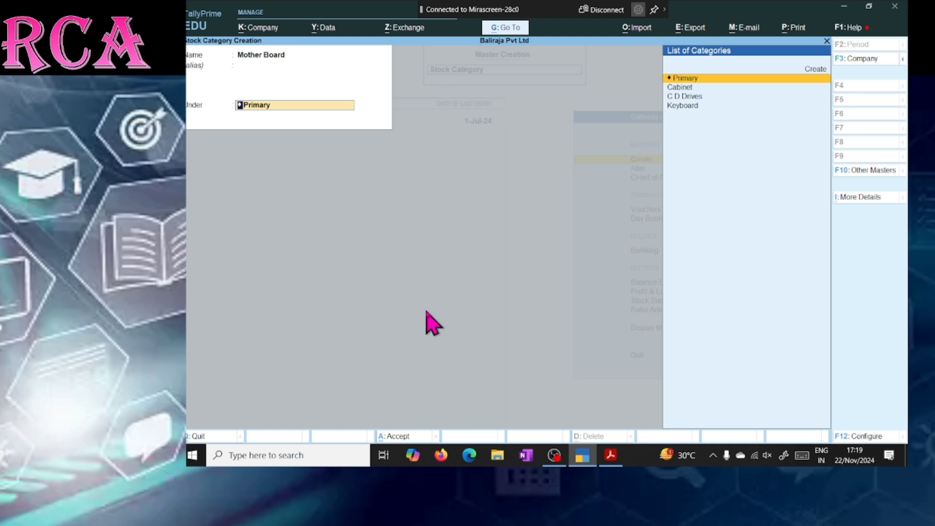
key(Return)
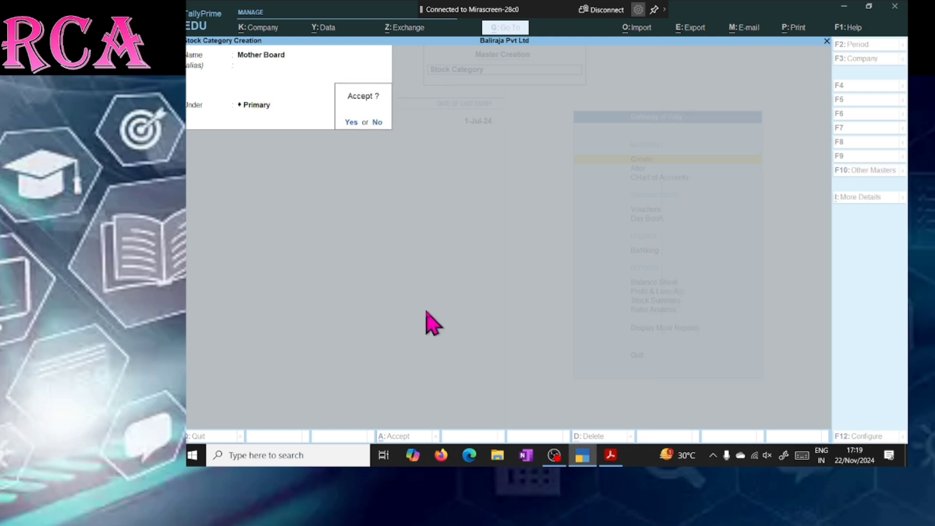
key(Return)
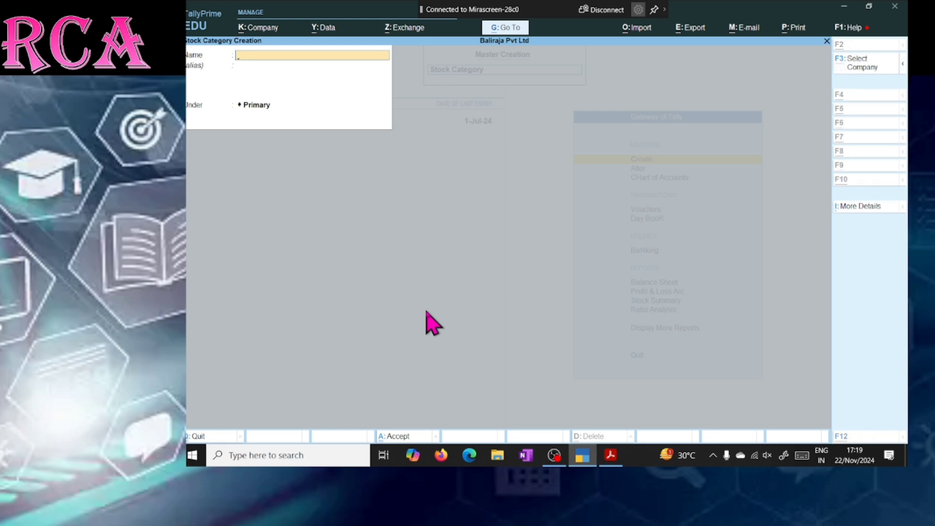
Find the first sub-group on the PDF's next page and create the stock category Mouse under Primary in TallyPrime.
key(alt+Tab)
scroll(432, 322, down, 1)
scroll(431, 323, down, 5)
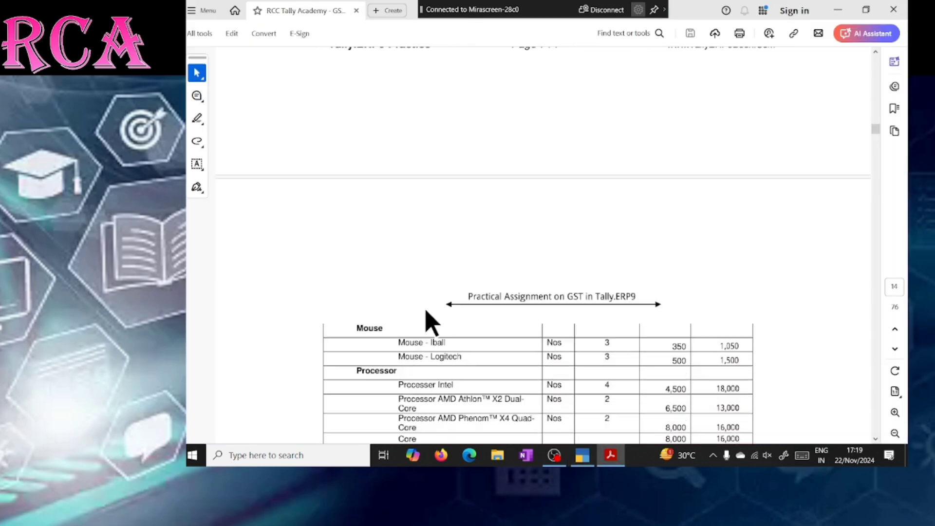
scroll(424, 310, down, 4)
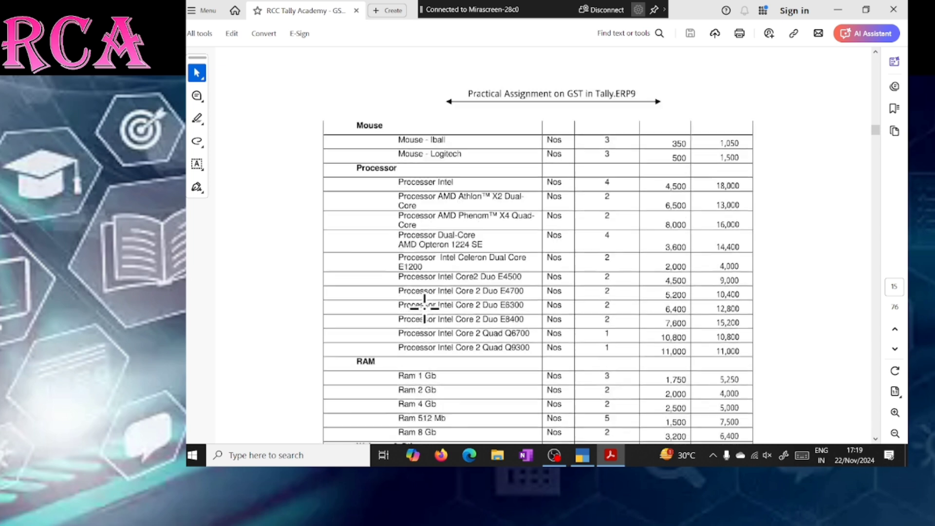
key(alt+Tab)
text(Mouse)
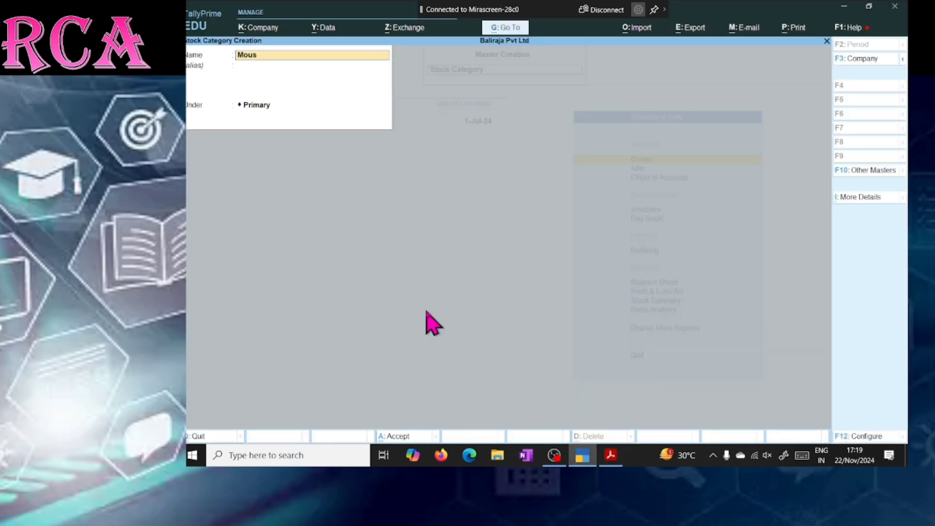
key(Return)
key(Return)
key(Return)
Check the PDF for the sub-group after Mouse and create the stock category Processor under Primary in TallyPrime.
key(alt+Tab)
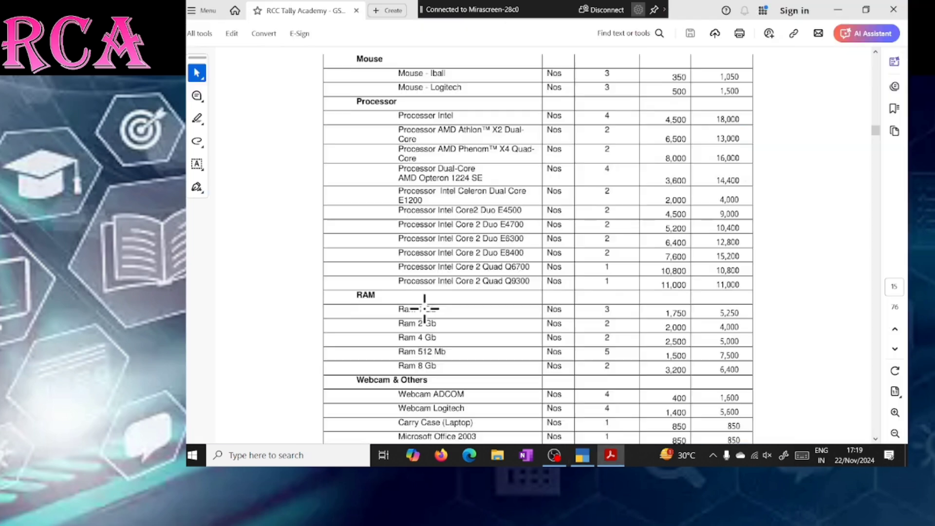
scroll(427, 312, down, 2)
key(alt+Tab)
text(Pr)
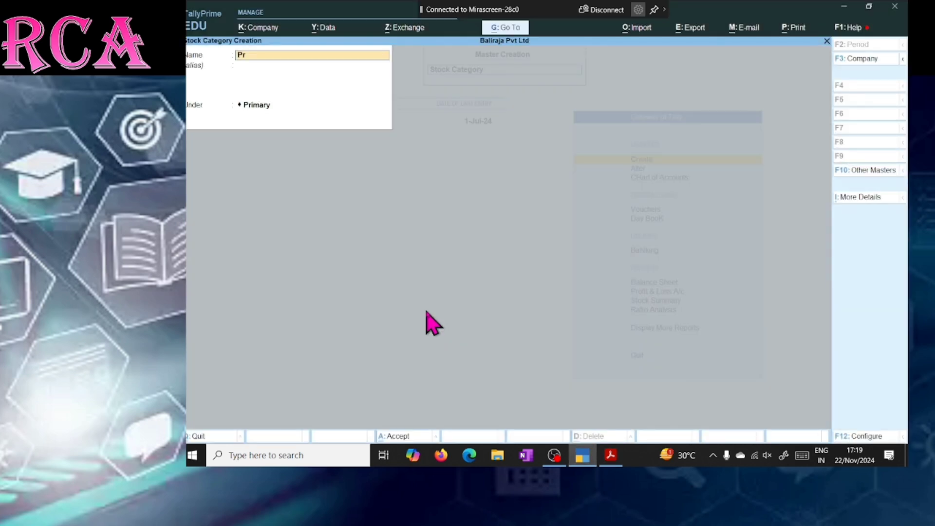
text(ocessor)
key(Return)
key(Return)
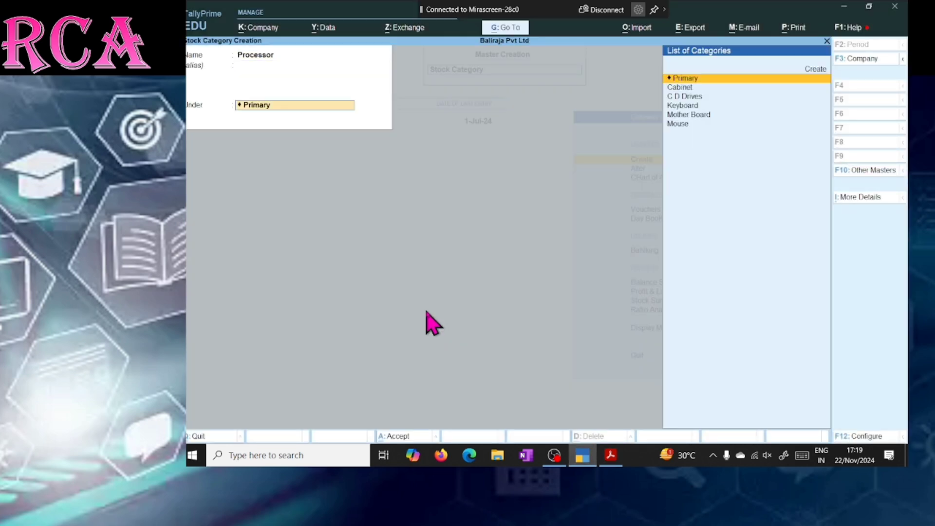
key(Return)
Check the PDF for the sub-group after Processor and create the stock category RAM under Primary in TallyPrime.
key(alt+Tab)
scroll(424, 312, down, 3)
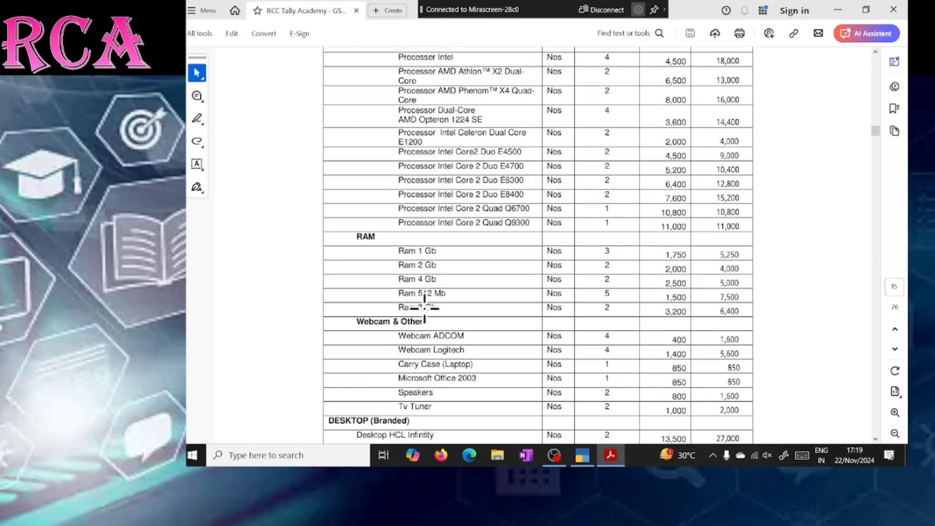
scroll(424, 306, down, 4)
key(alt+Tab)
text(Ram)
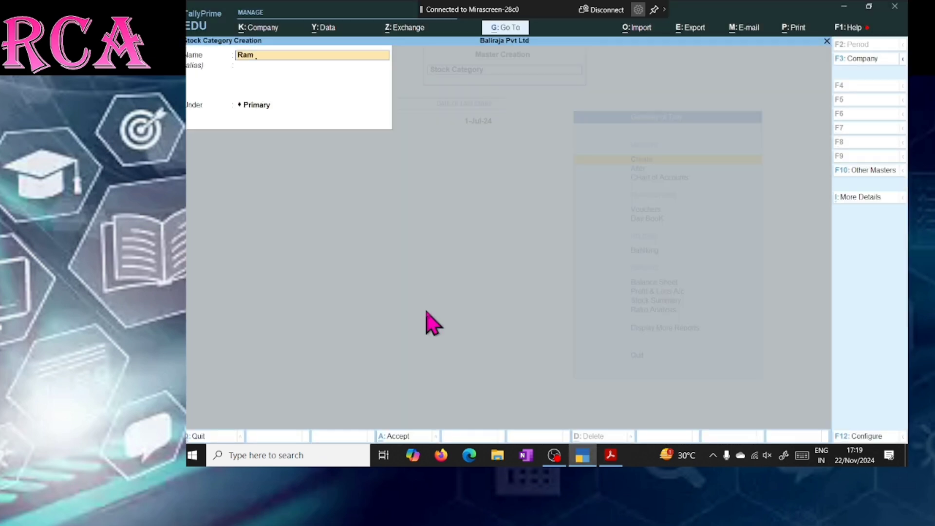
key(BackSpace)
text(AM)
key(Return)
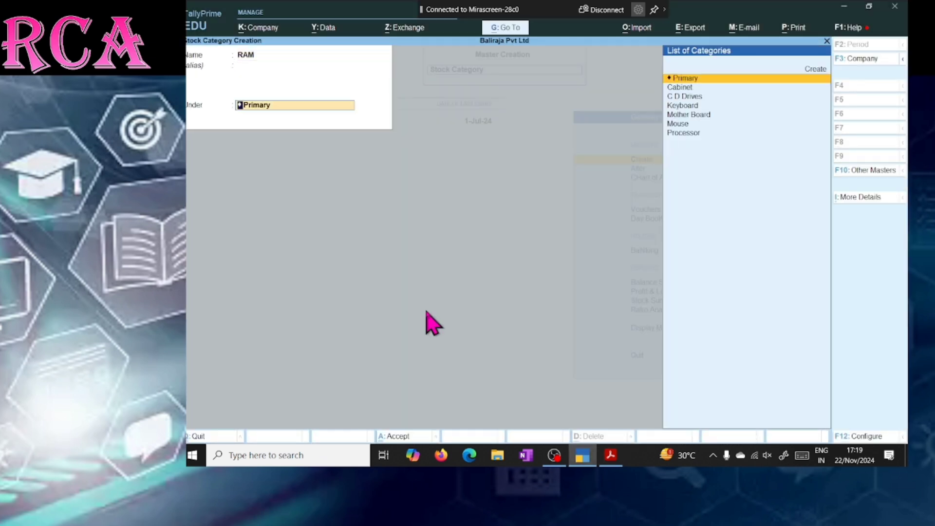
key(Return)
Look up the sub-group after RAM in the PDF and save the stock category WEBCAM & OTHERS under Primary in TallyPrime.
key(alt+Tab)
scroll(424, 308, down, 3)
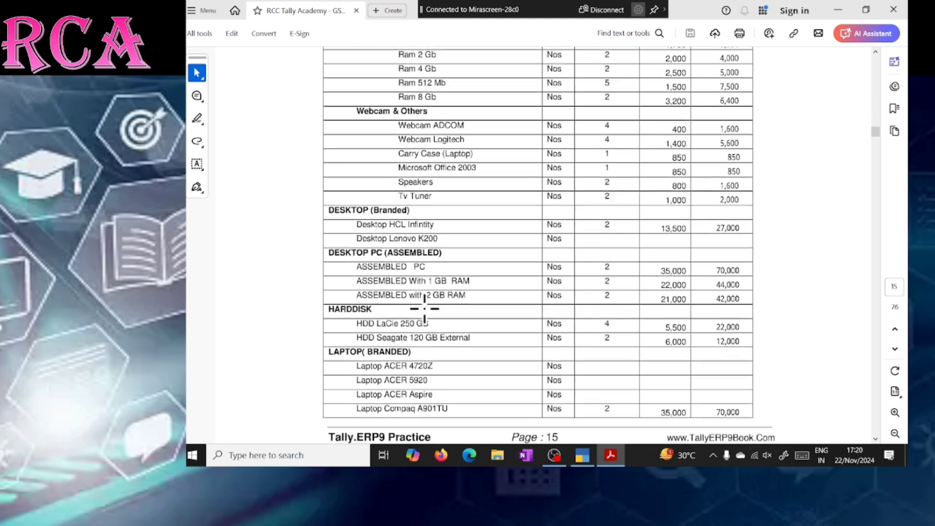
key(alt+Tab)
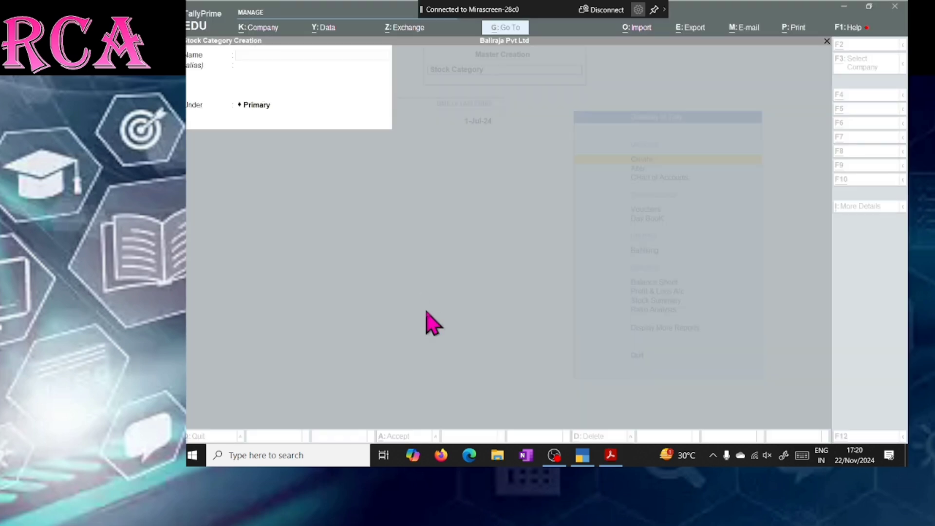
text(WEBCAM)
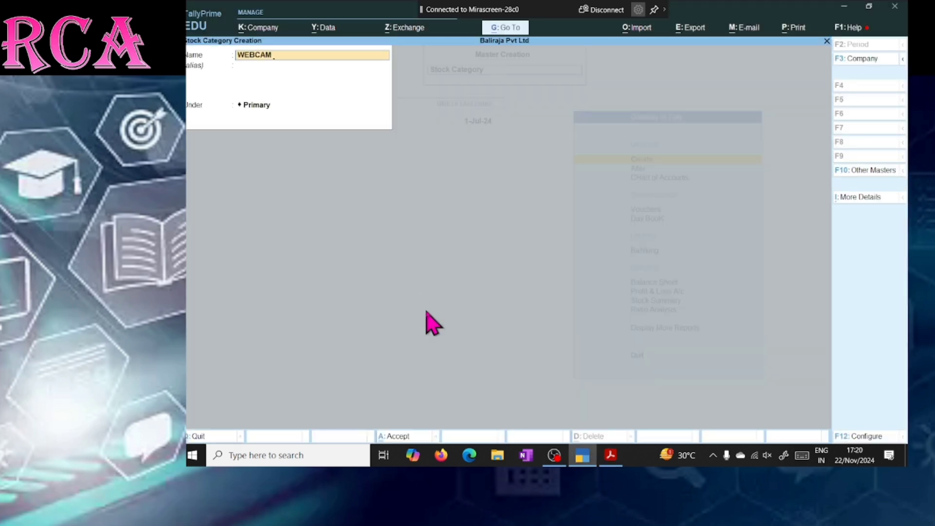
text( & OTHERS)
key(Return)
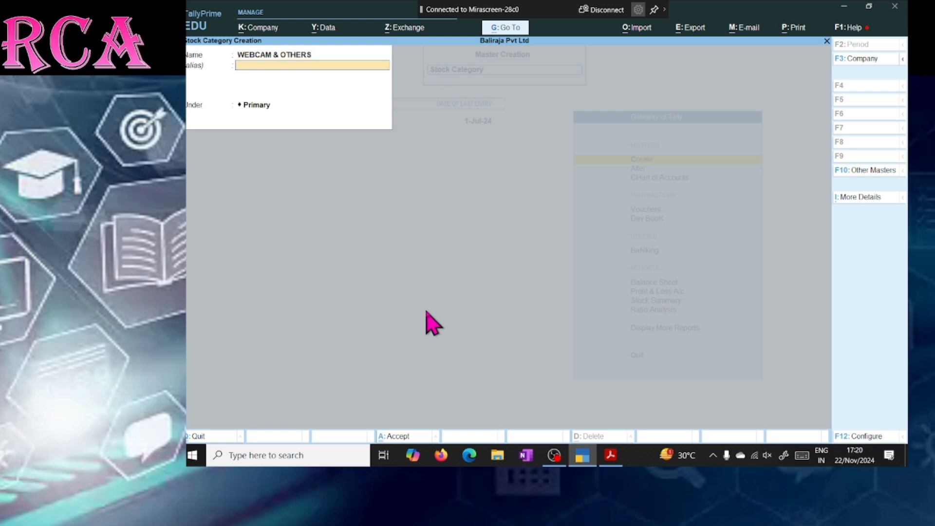
key(Return)
key(Return)
key(Return)
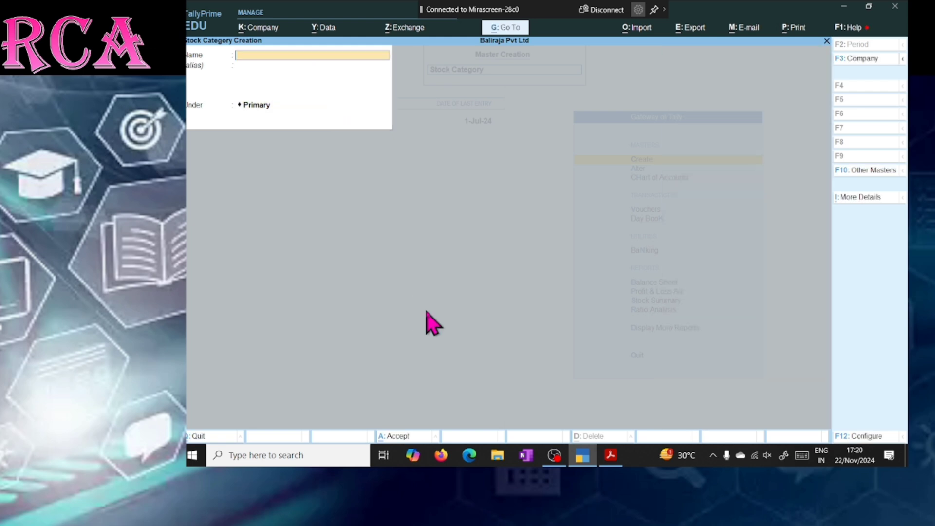
Review the main groups after Webcam & Others in the PDF and leave stock category creation in TallyPrime.
key(alt+Tab)
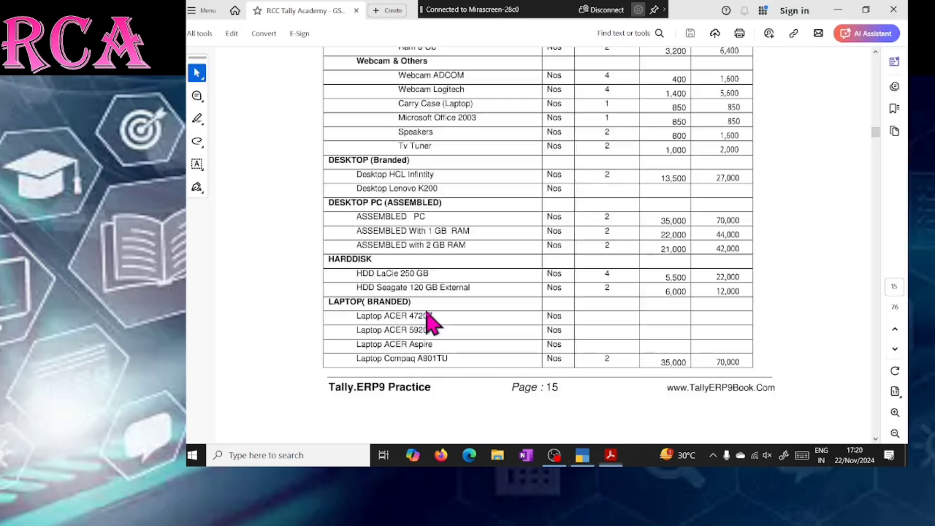
scroll(426, 312, down, 1)
scroll(424, 308, down, 4)
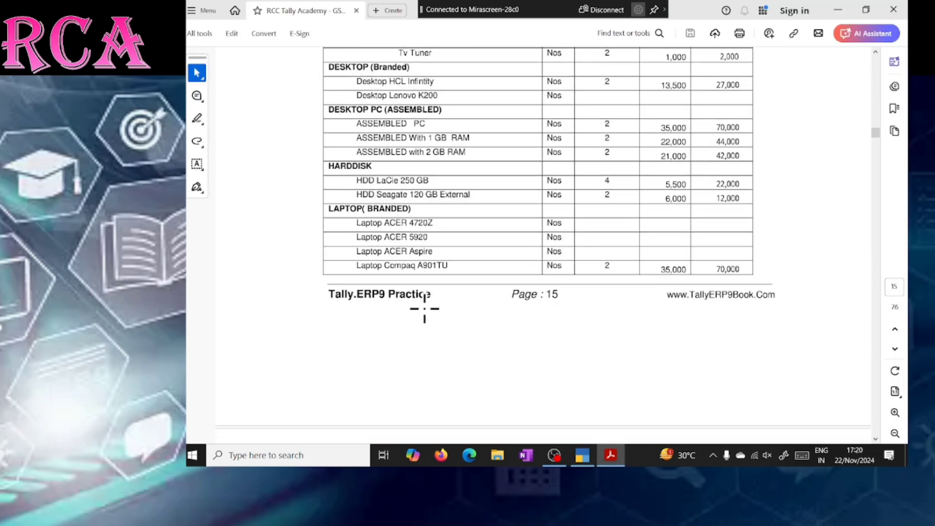
scroll(424, 308, up, 5)
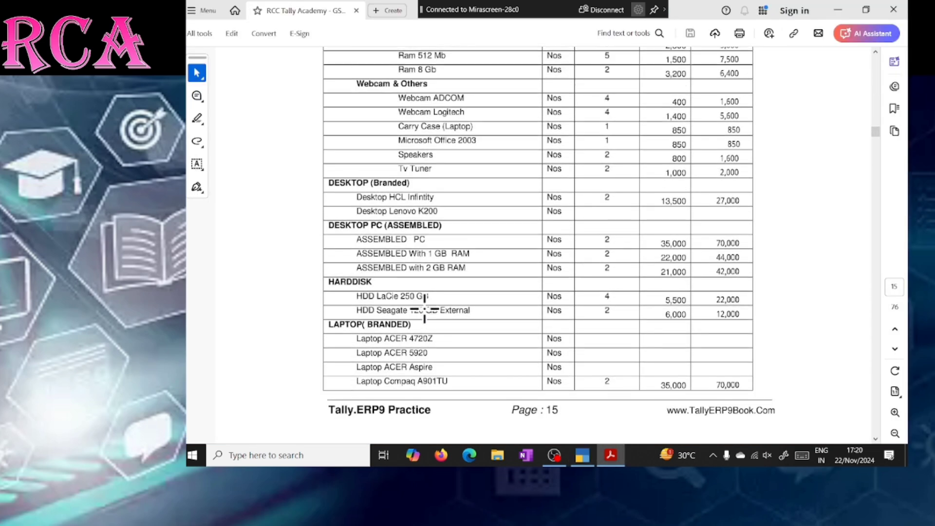
scroll(425, 308, down, 1)
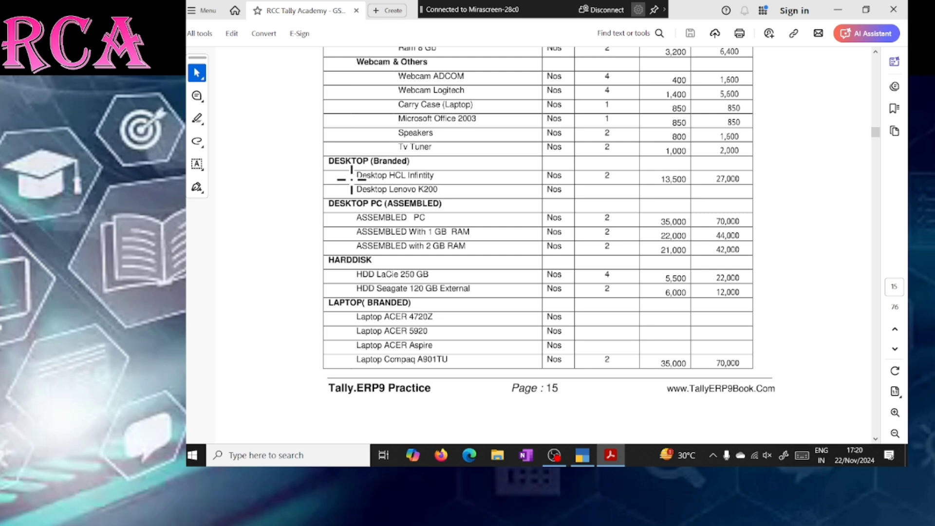
key(alt+Tab)
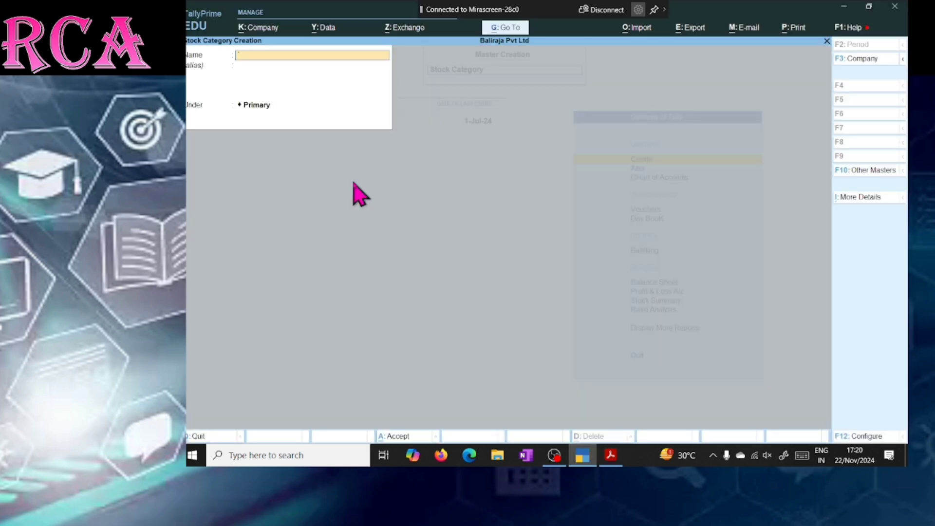
key(Escape)
key(y)
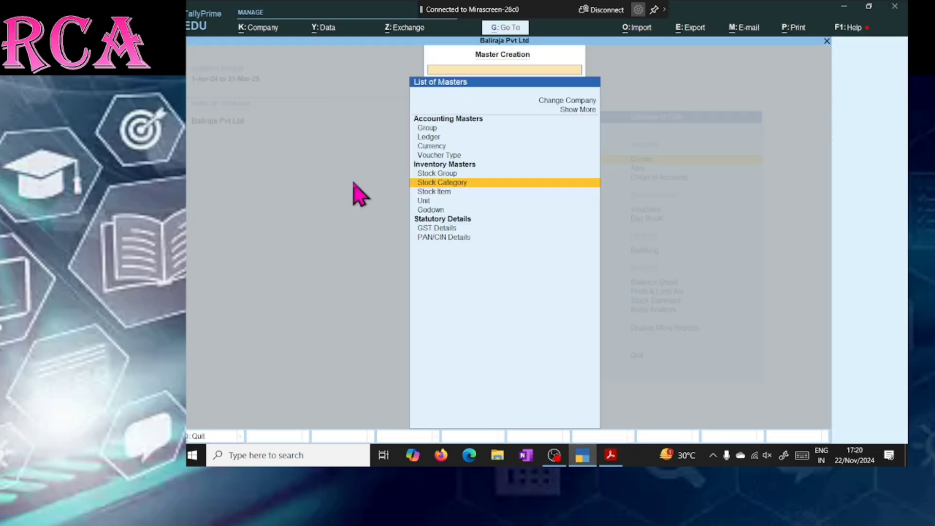
key(Escape)
key(Return)
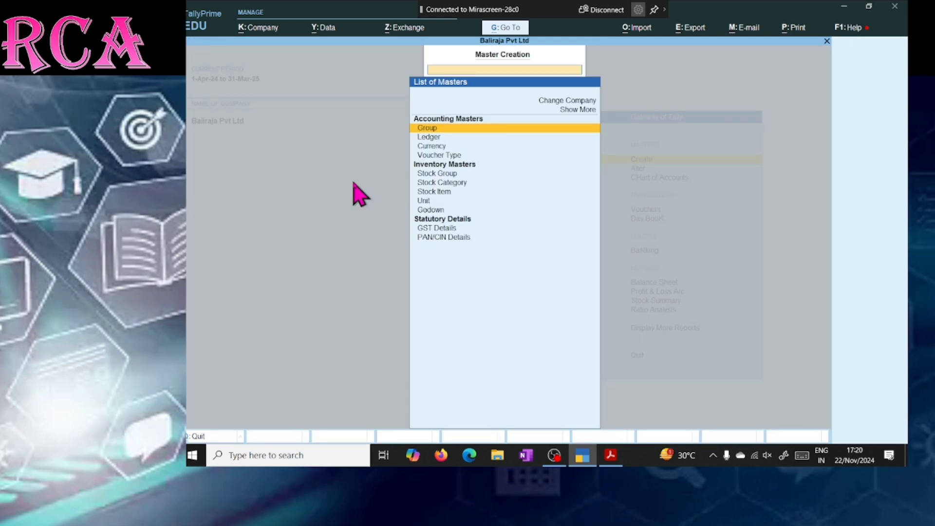
key(Return)
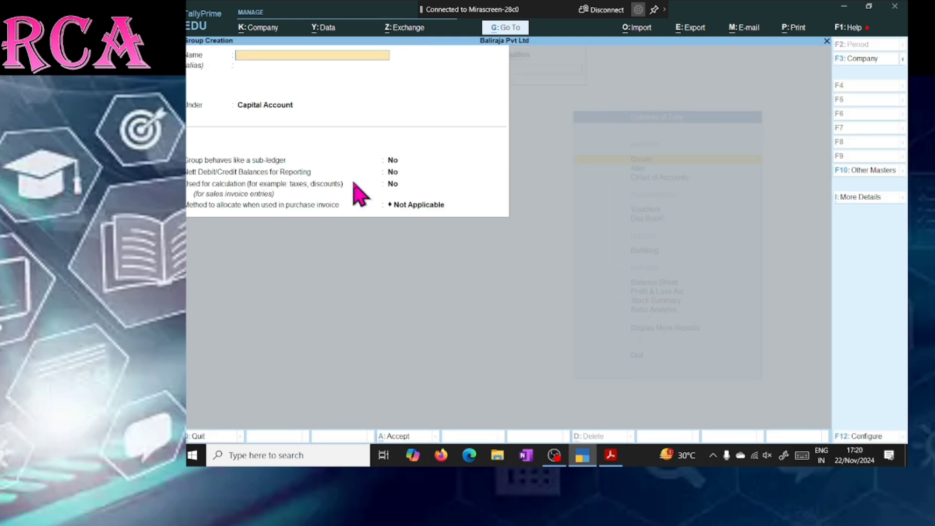
text(DESKTOP BRANDED)
key(Return)
key(Return)
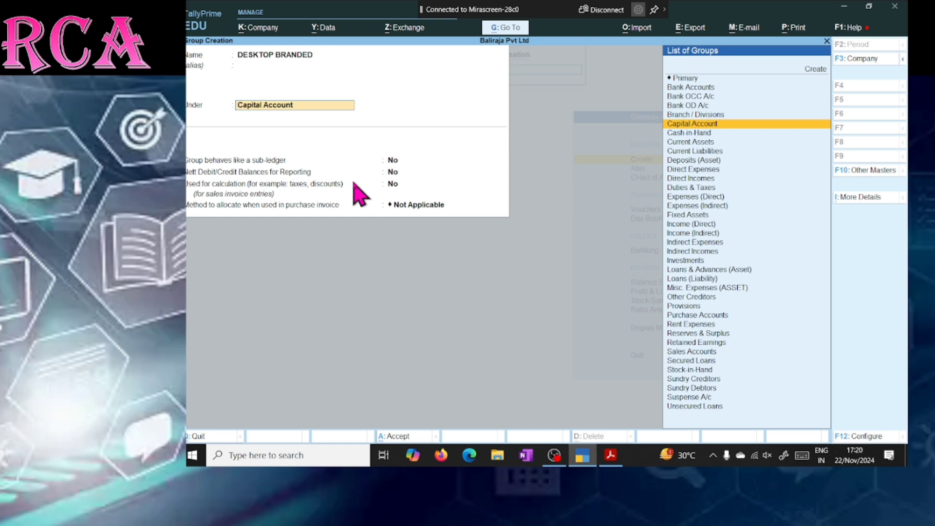
key(Escape)
key(Escape)
key(Escape)
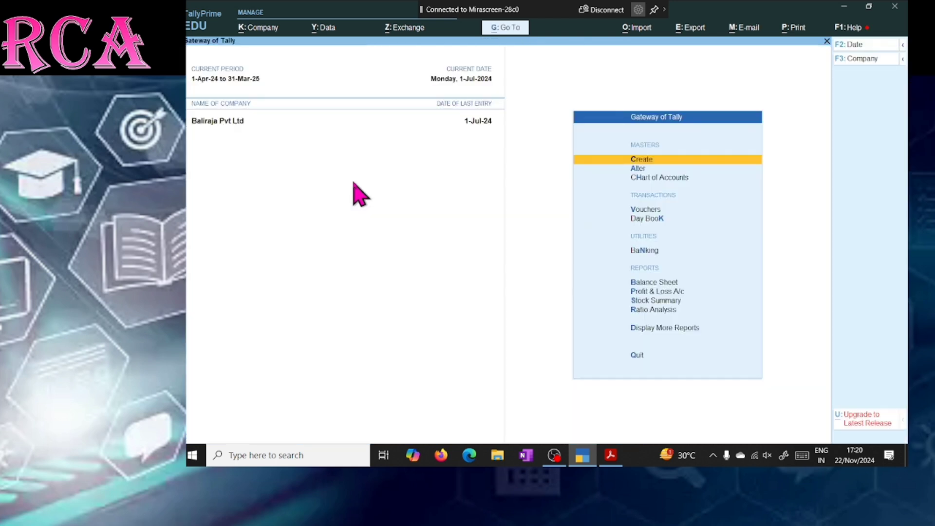
Create the stock group DESKTOP BRANDED under Primary, with adding of item quantities set to Yes.
key(Return)
key(Down)
key(Down)
key(Down)
key(Down)
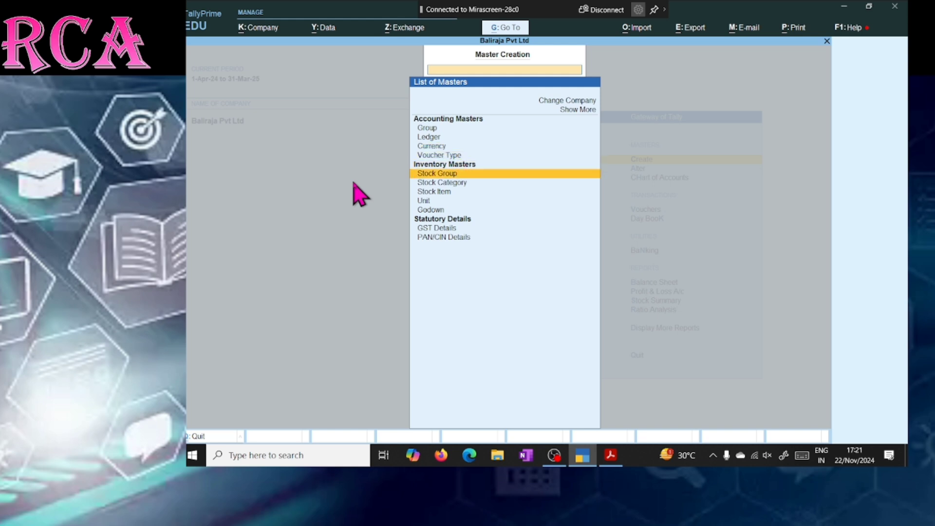
key(Return)
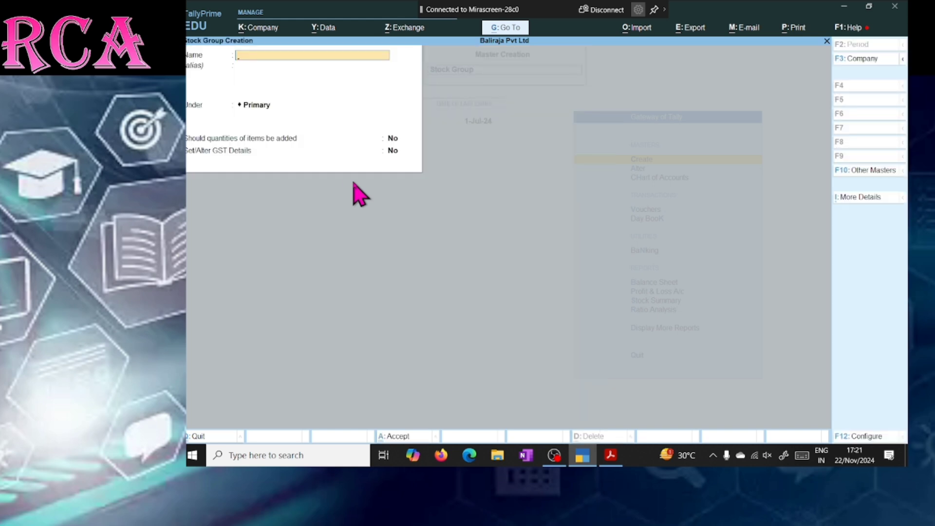
text(DESKTOP BRANDED)
key(Return)
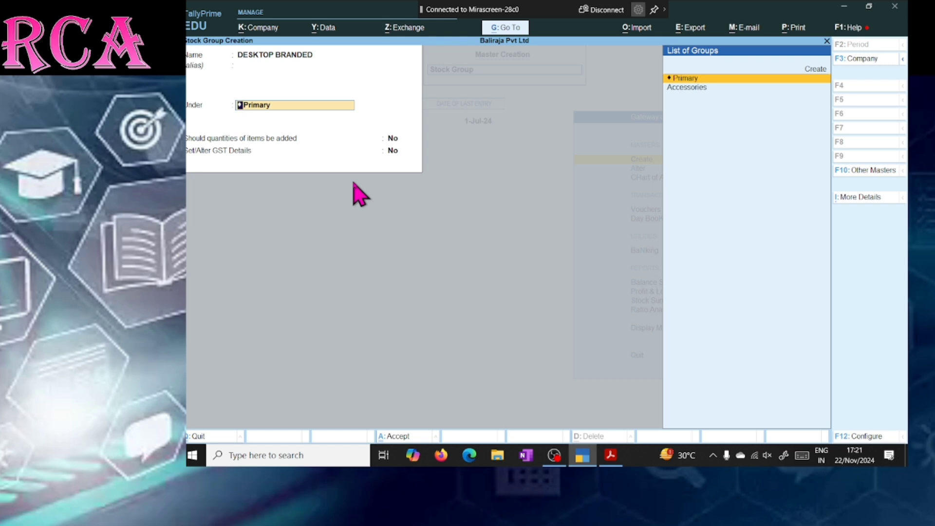
key(Return)
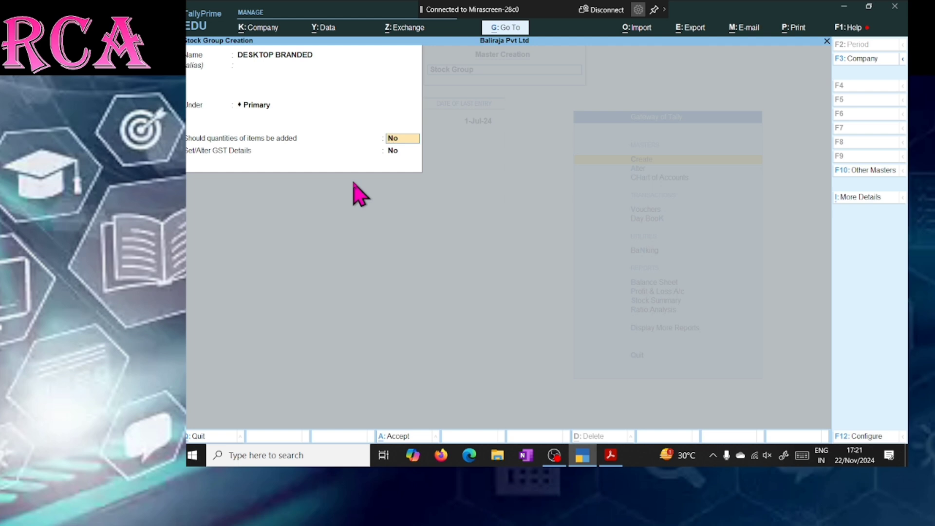
text(y)
key(Return)
key(Return)
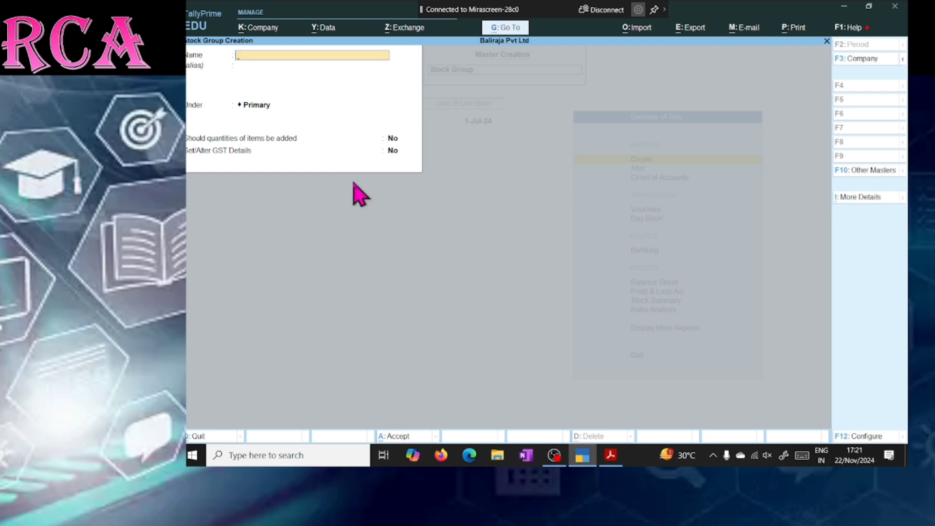
Consult the PDF for the next main group and create stock group DESKTOP PC (ASEEMBLED)\ under Primary in TallyPrime, with item quantities added.
key(alt+Tab)
scroll(351, 175, down, 3)
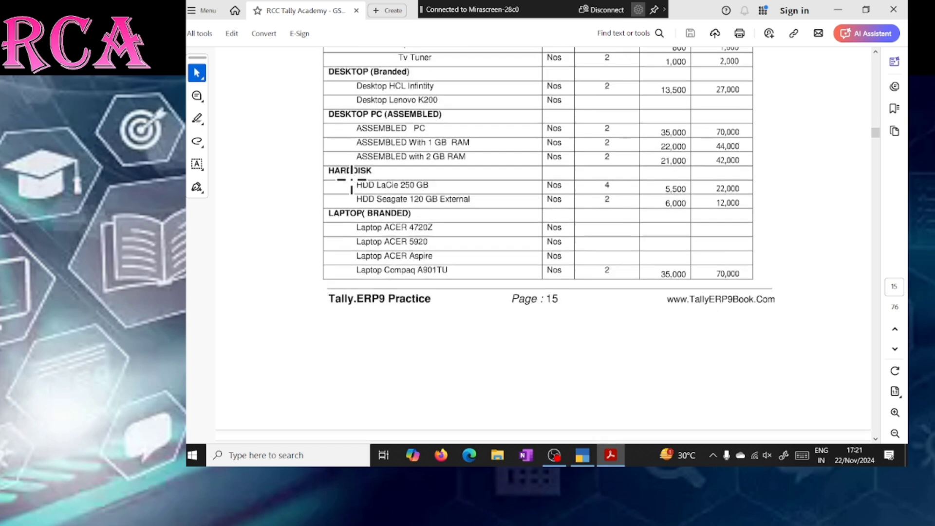
scroll(351, 180, down, 2)
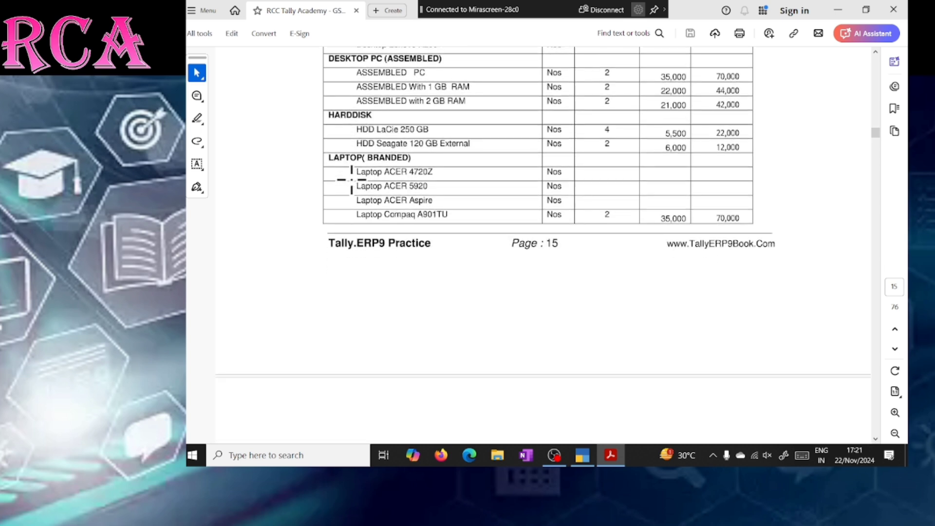
key(alt+Tab)
text(DESK)
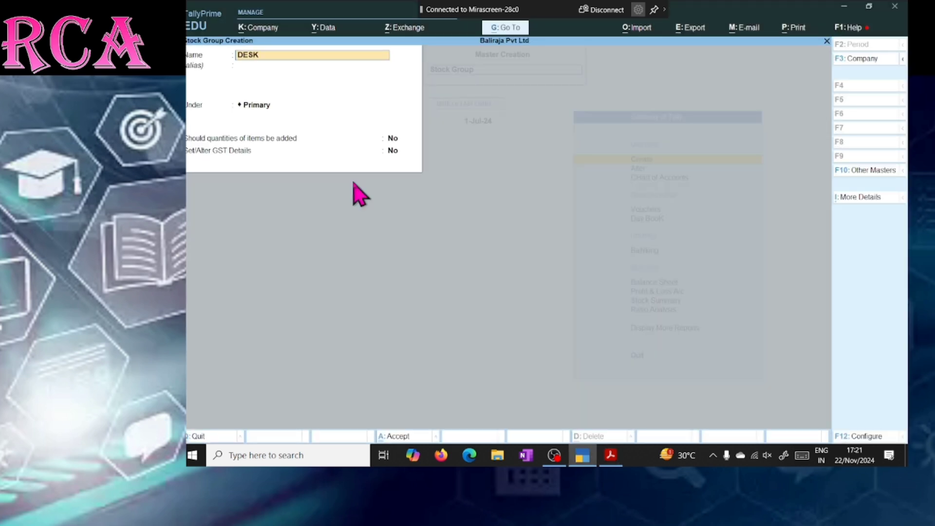
text(TOP PC (ASEEMBLED)\)
key(Return)
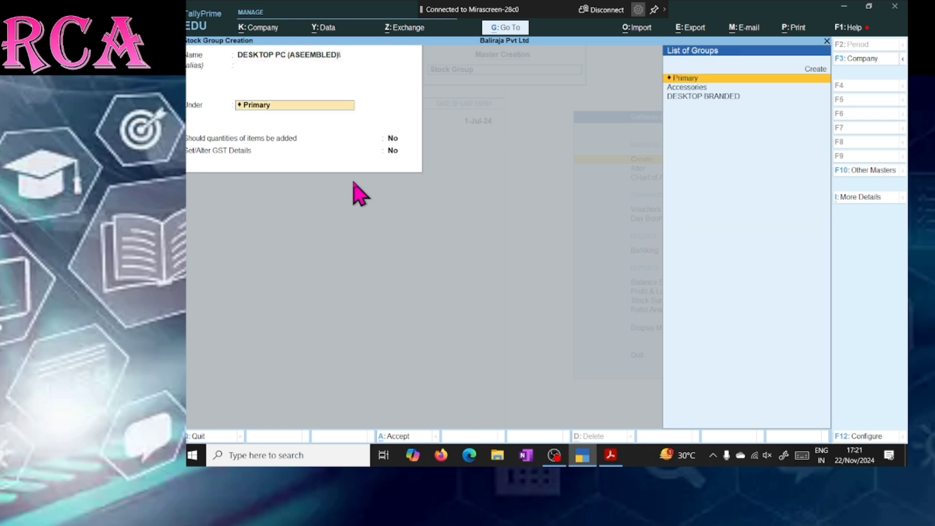
key(Return)
text(y)
key(Return)
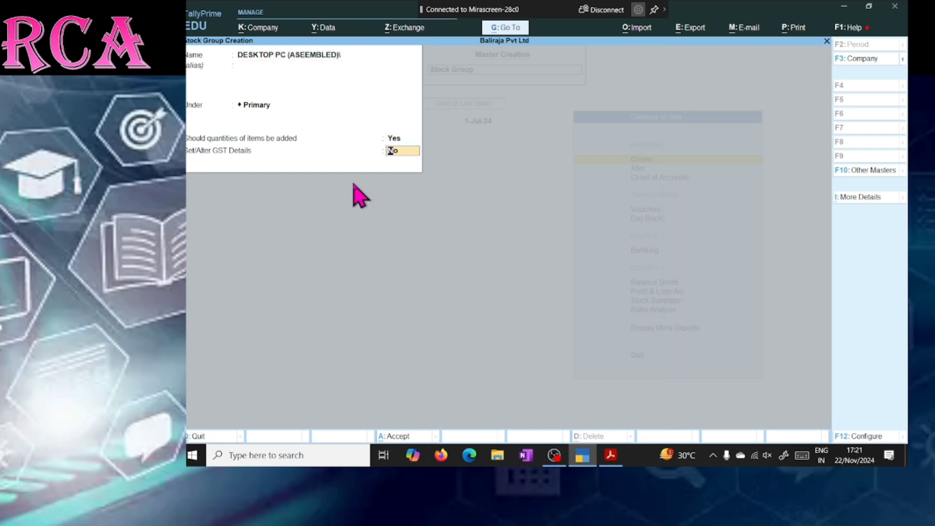
key(Return)
key(y)
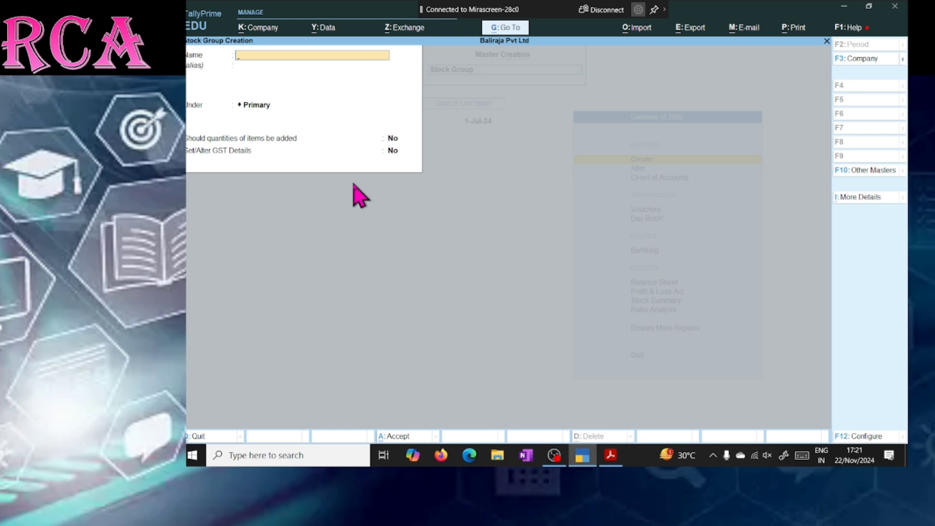
Check the group after Desktop PC in the PDF and save stock group HARDDISK under Primary in TallyPrime, with item quantities added.
key(alt+Tab)
scroll(351, 171, down, 3)
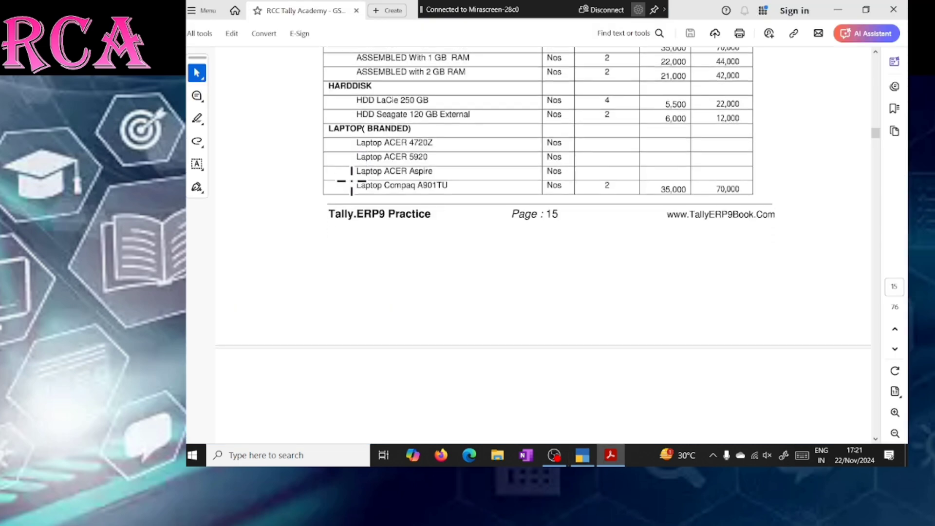
key(alt+Tab)
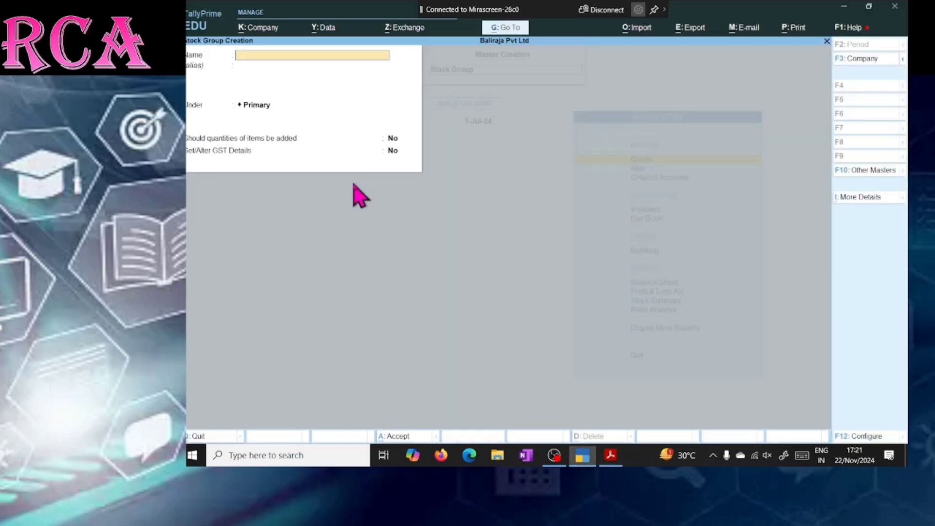
text(HARD)
key(alt+Tab)
key(alt+Tab)
text(DISK)
key(Return)
key(Return)
key(Return)
text(Y)
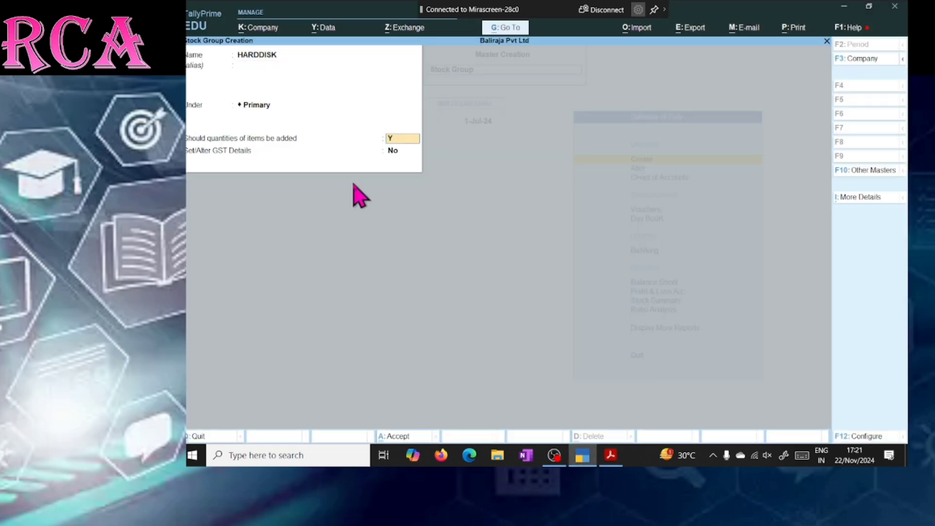
key(Return)
key(Return)
Check the group after Harddisk in the PDF and create stock group LAPTOP BRANDED under Primary in TallyPrime, with item quantities added.
key(alt+Tab)
scroll(352, 180, down, 2)
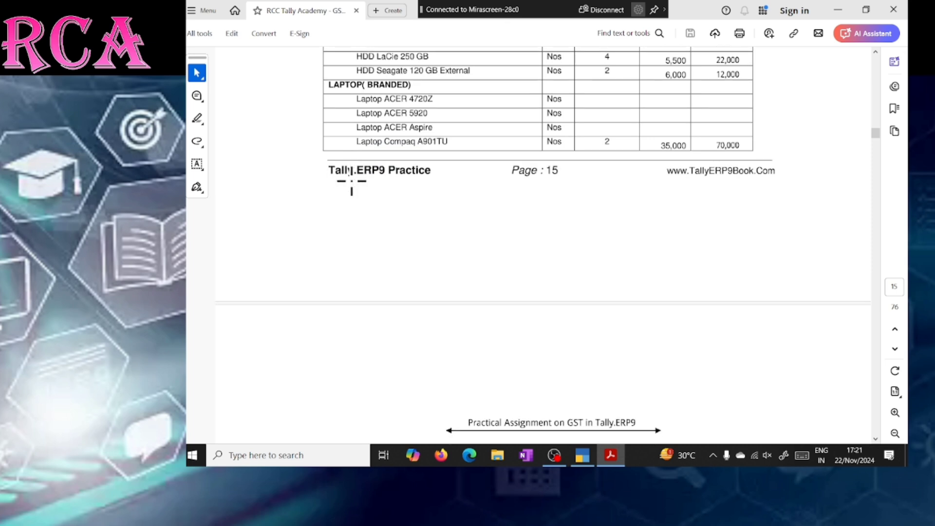
key(alt+Tab)
text(LA)
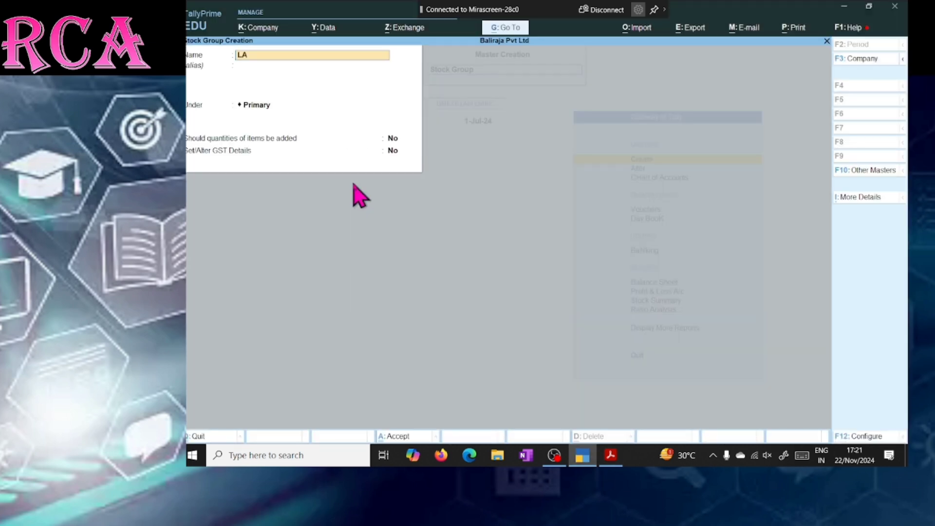
text(PTOP BRANDED)
key(Return)
key(Return)
key(Return)
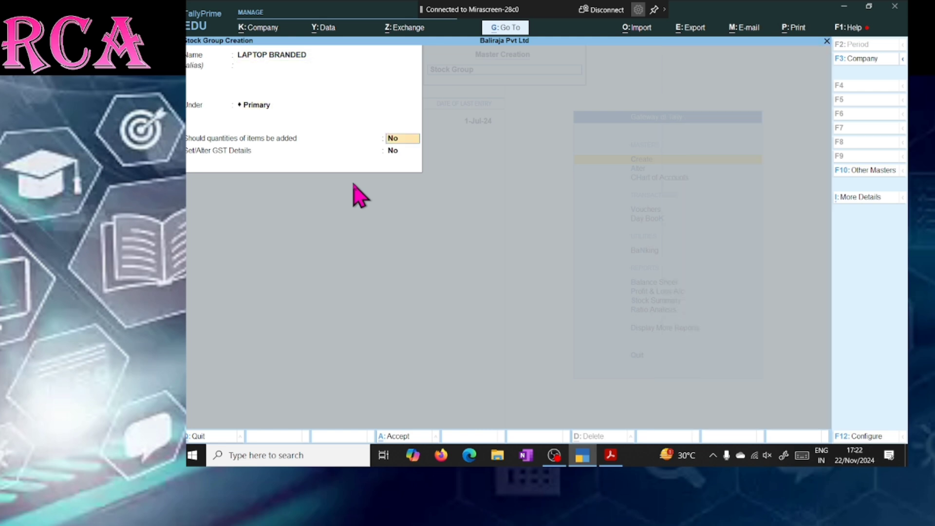
key(y)
key(Return)
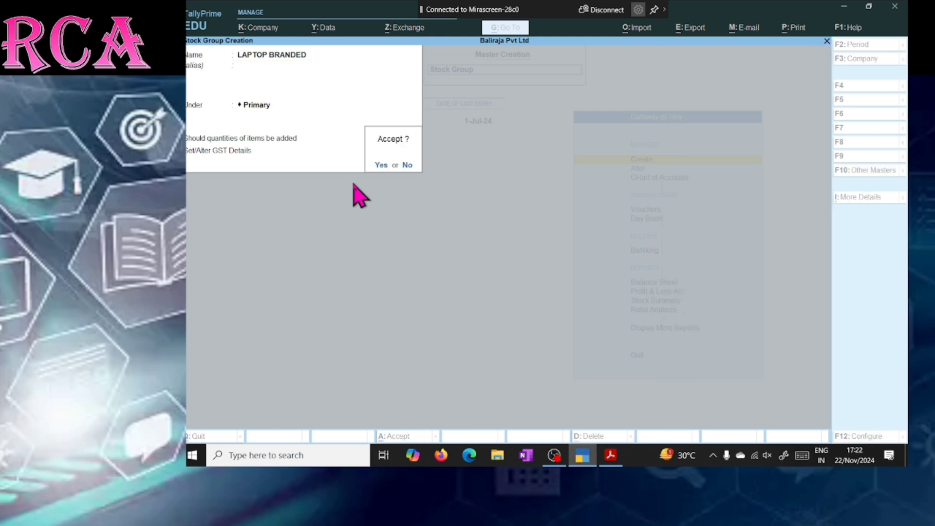
Review the PDF's list of stock items, from the remaining main groups back to the Accessories items with their units, opening quantities and rates.
key(alt+Tab)
scroll(351, 181, down, 10)
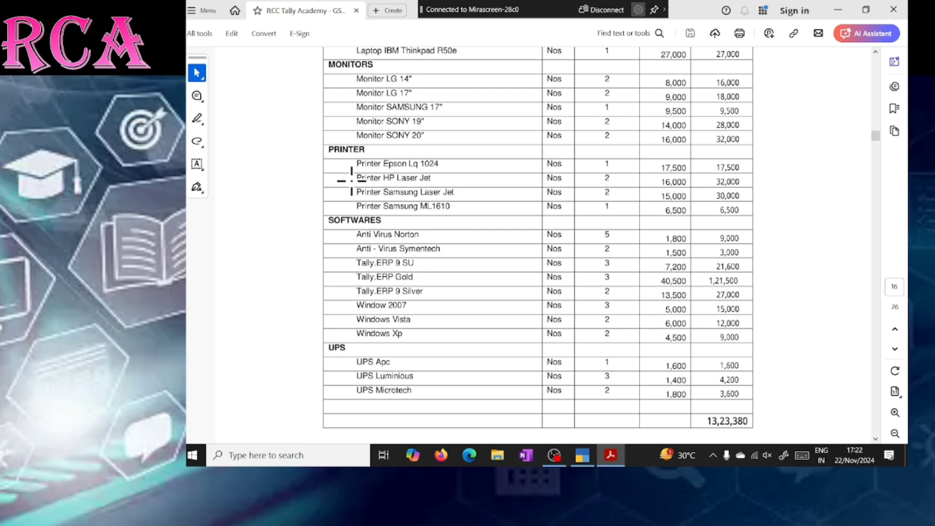
scroll(351, 181, up, 10)
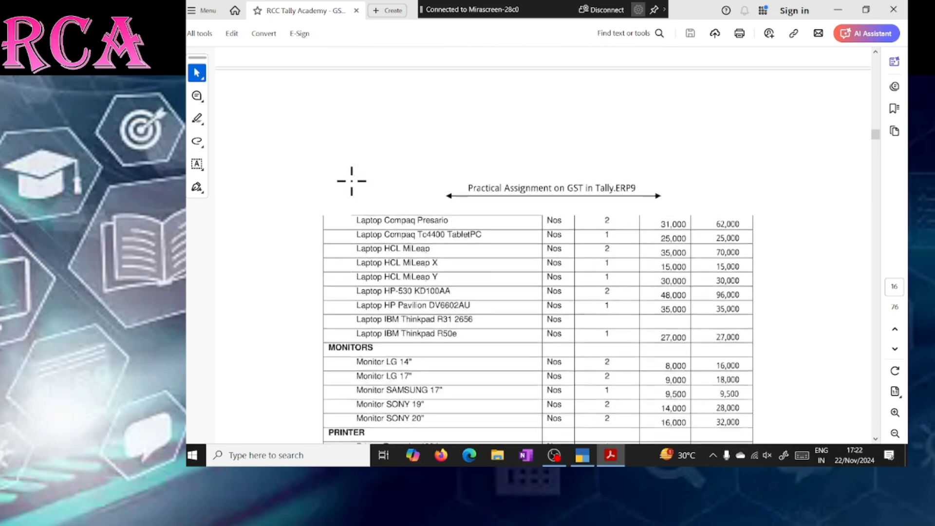
scroll(351, 181, down, 1)
scroll(351, 181, up, 10)
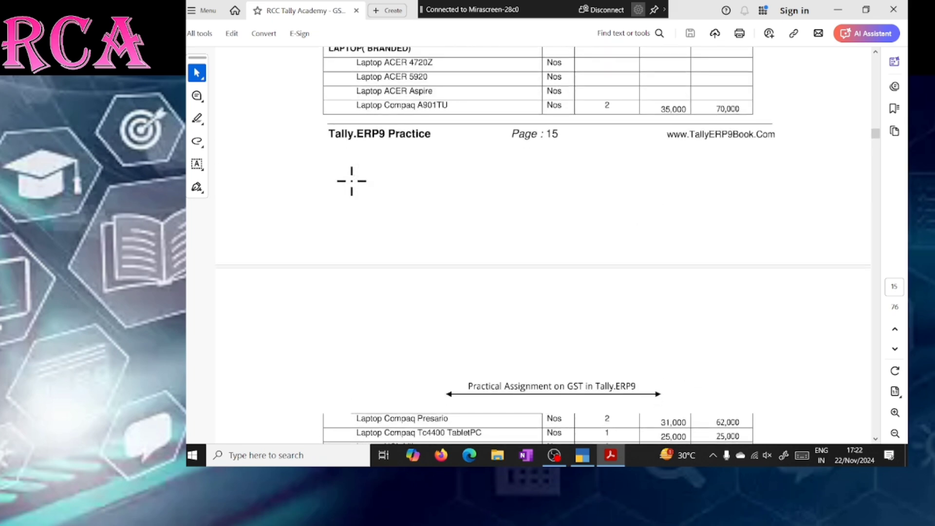
scroll(351, 180, up, 10)
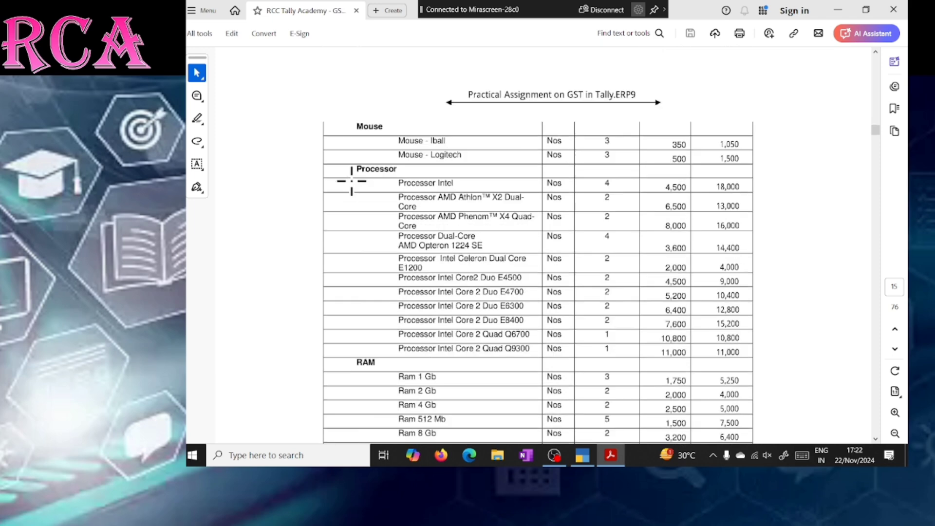
scroll(351, 181, up, 10)
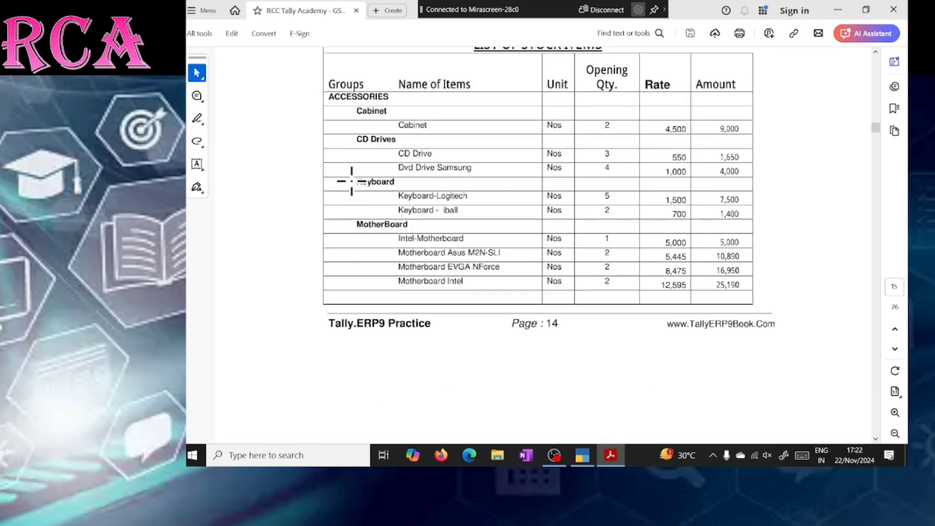
scroll(351, 181, down, 5)
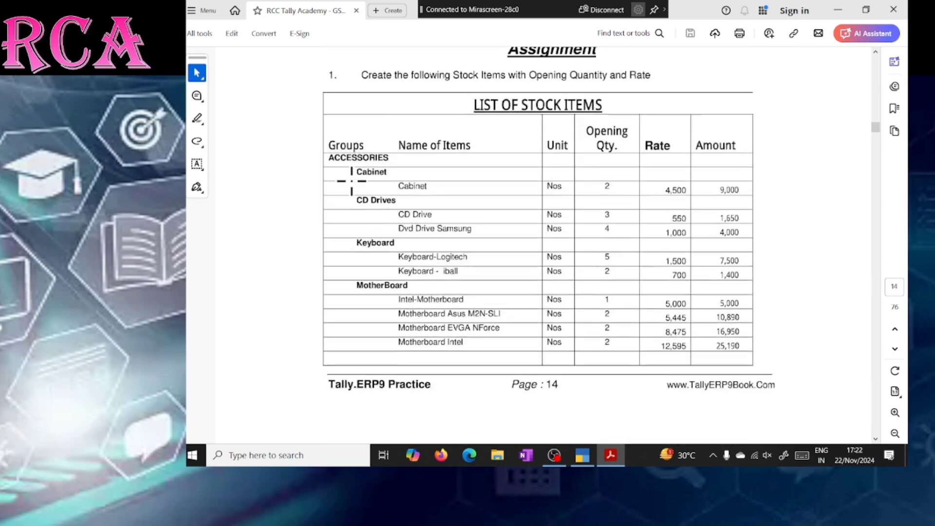
scroll(351, 181, up, 1)
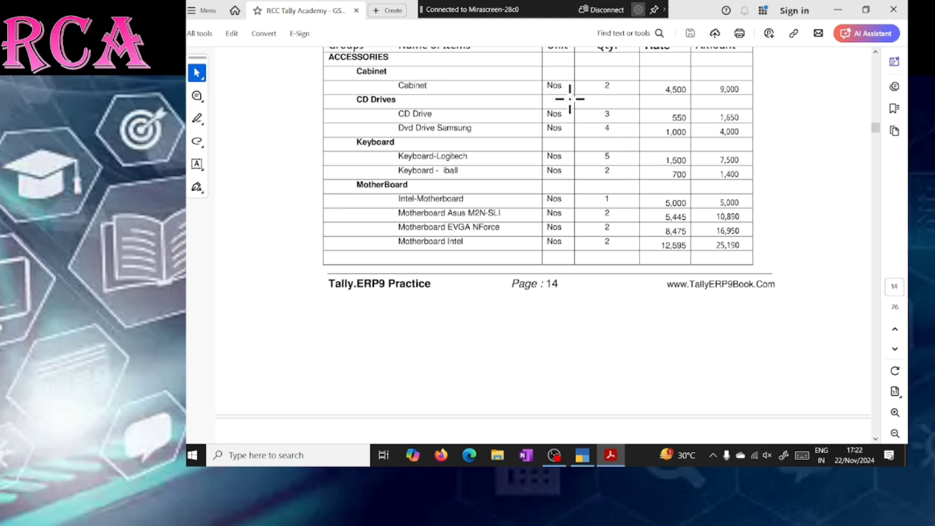
scroll(569, 99, up, 1)
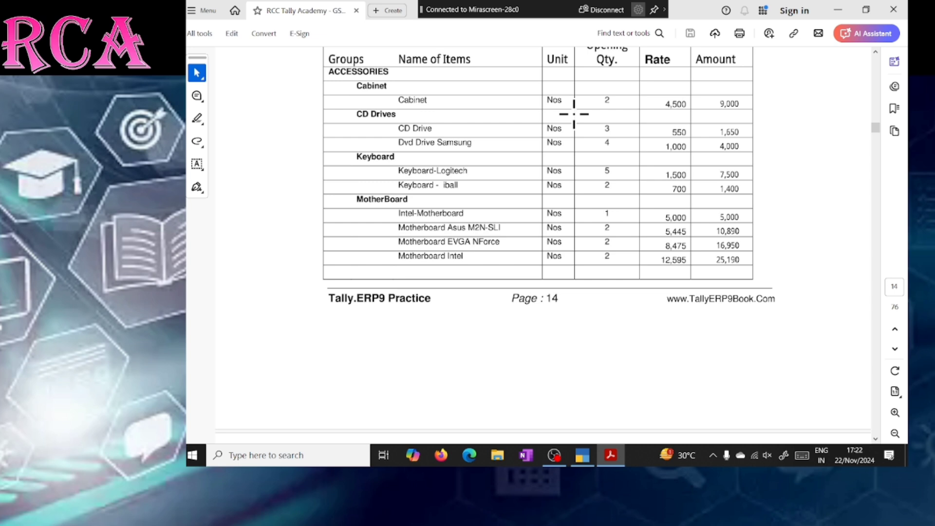
Switch to TallyPrime and leave stock group creation for the list of masters.
key(alt+Tab)
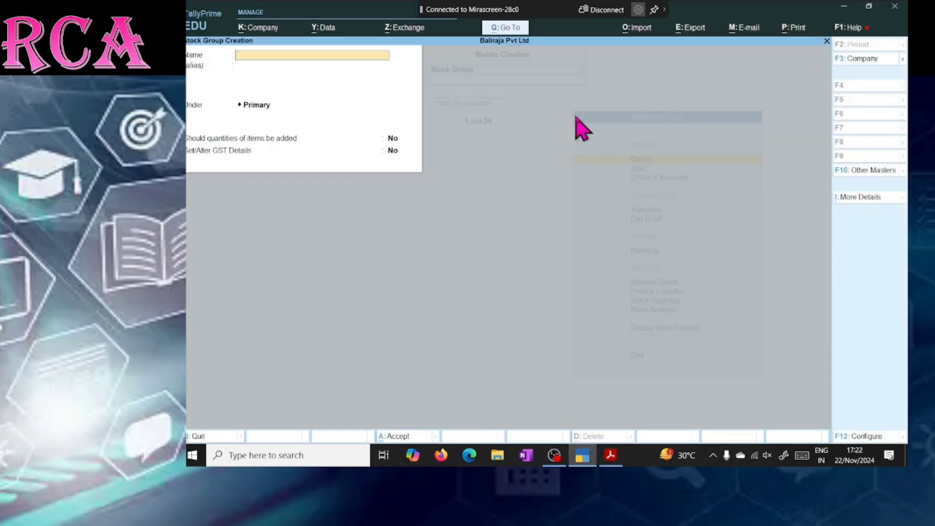
key(Escape)
key(Return)
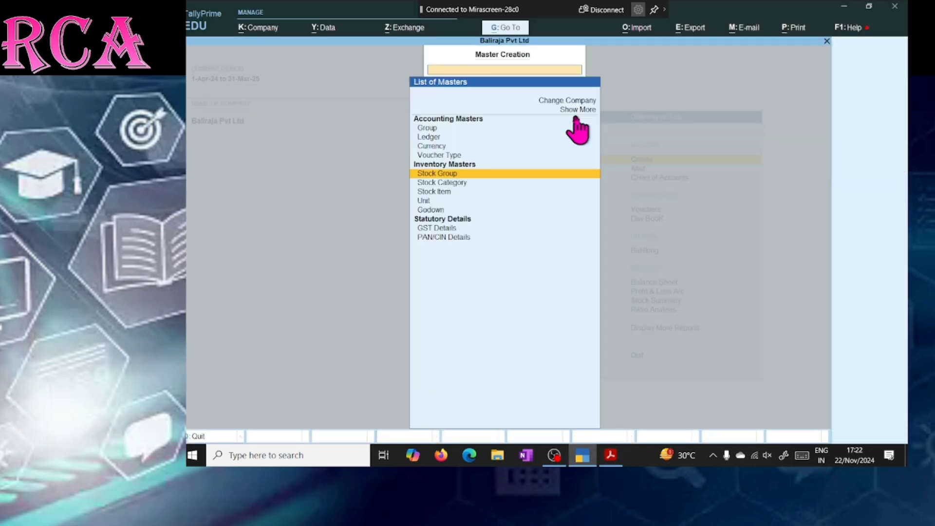
Try to create a simple unit of measure with the symbol NOS.
key(Down)
key(Up)
key(Down)
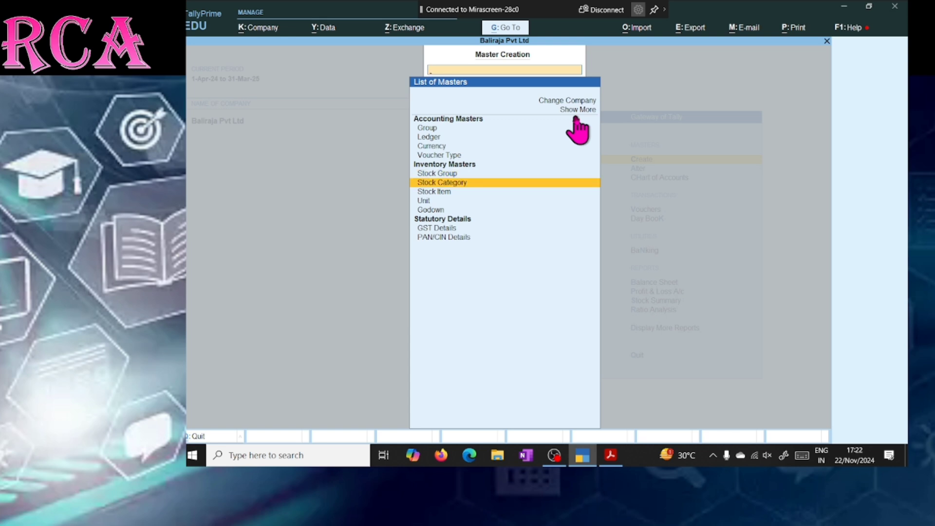
key(Down)
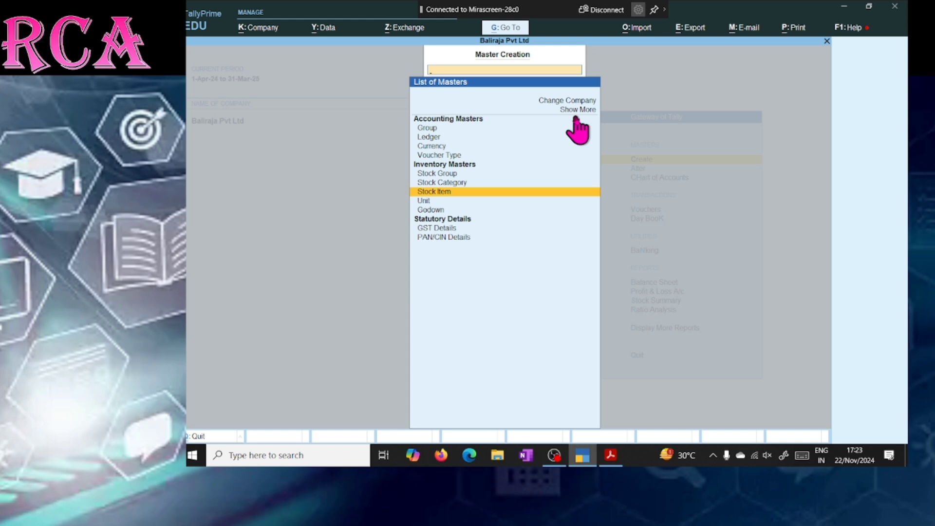
key(Down)
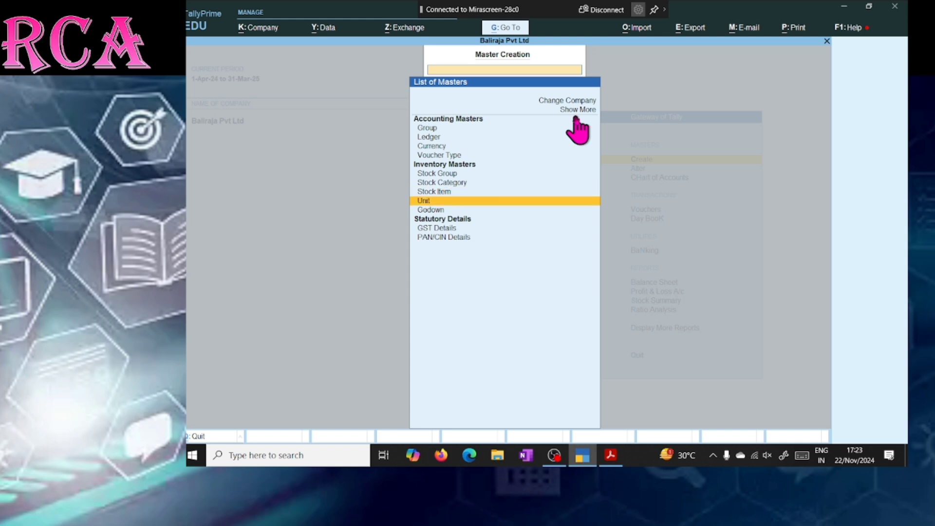
key(Return)
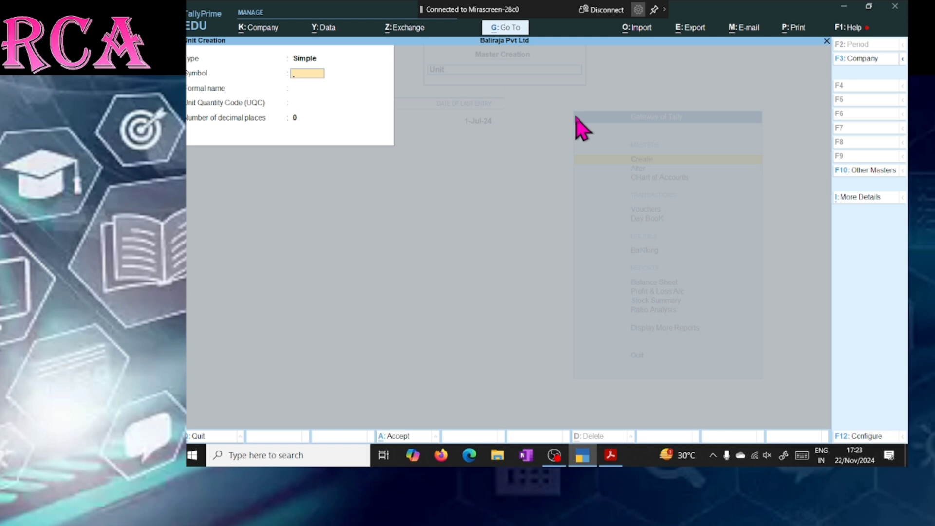
text(NOS)
key(Return)
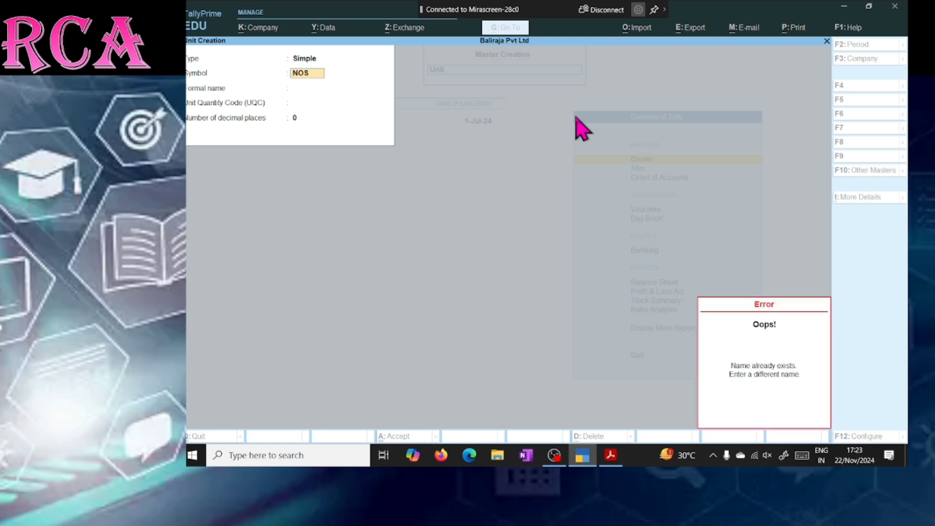
key(Escape)
key(Escape)
key(Escape)
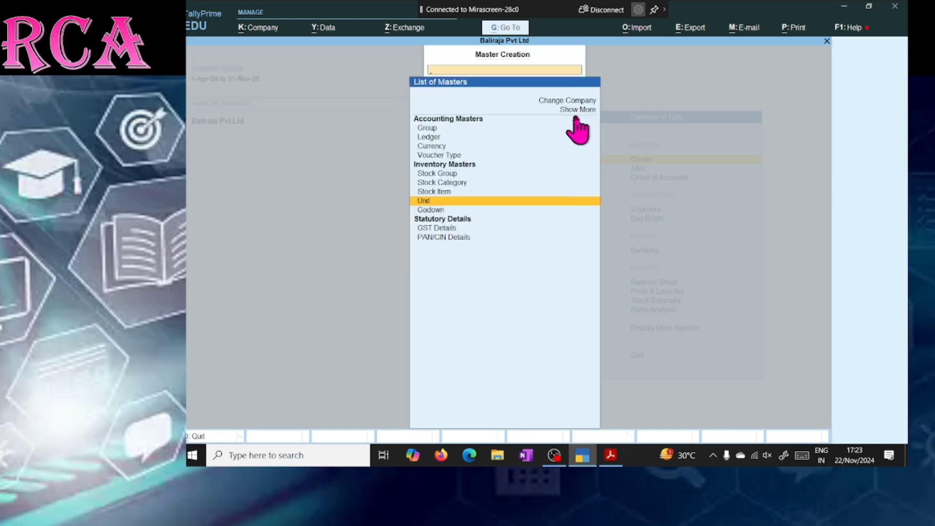
Start a new stock item named CABINET, leaving its alias empty.
key(Up)
key(Return)
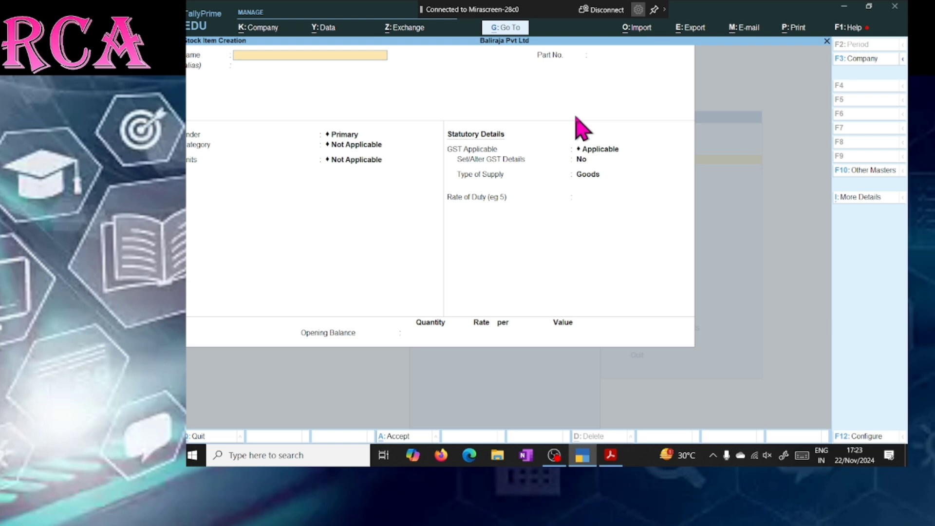
text(CABINET)
key(Return)
key(Return)
key(Return)
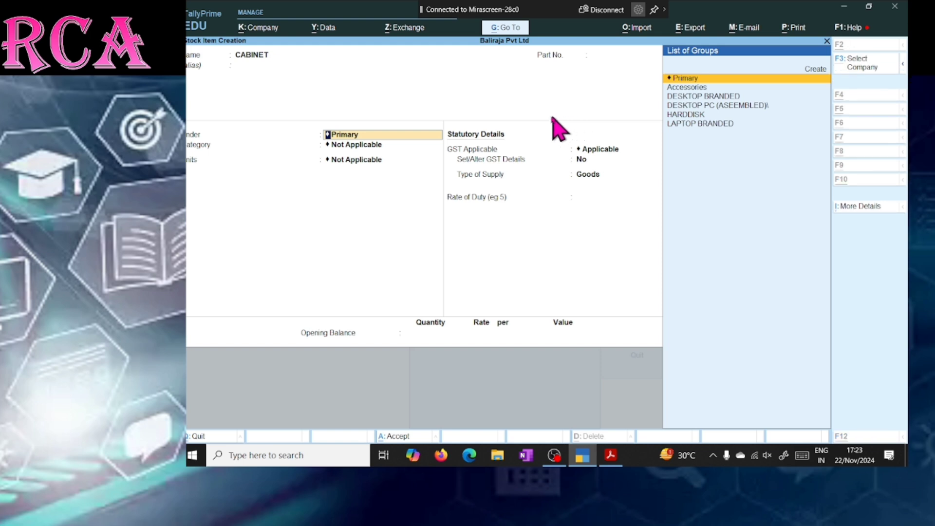
Check the Cabinet item's group in the PDF and place the stock item under Accessories in TallyPrime.
key(alt+Tab)
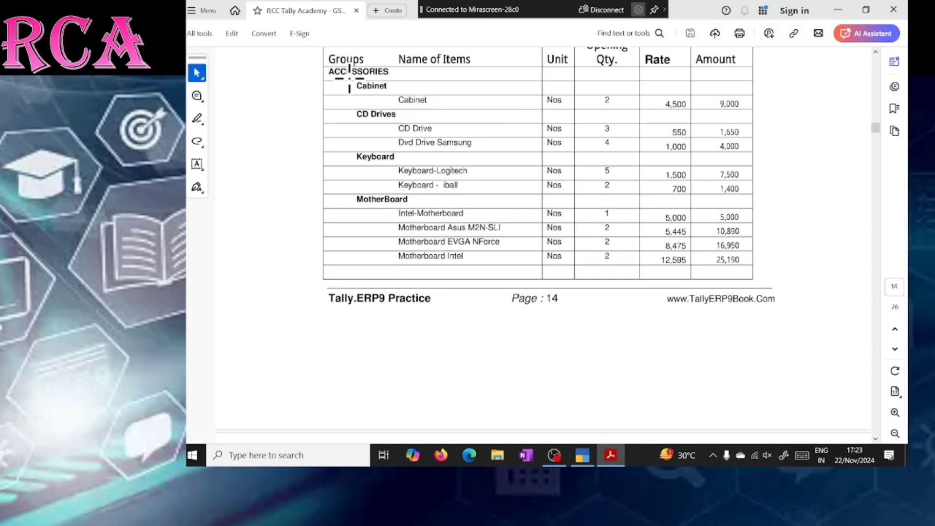
key(alt+Tab)
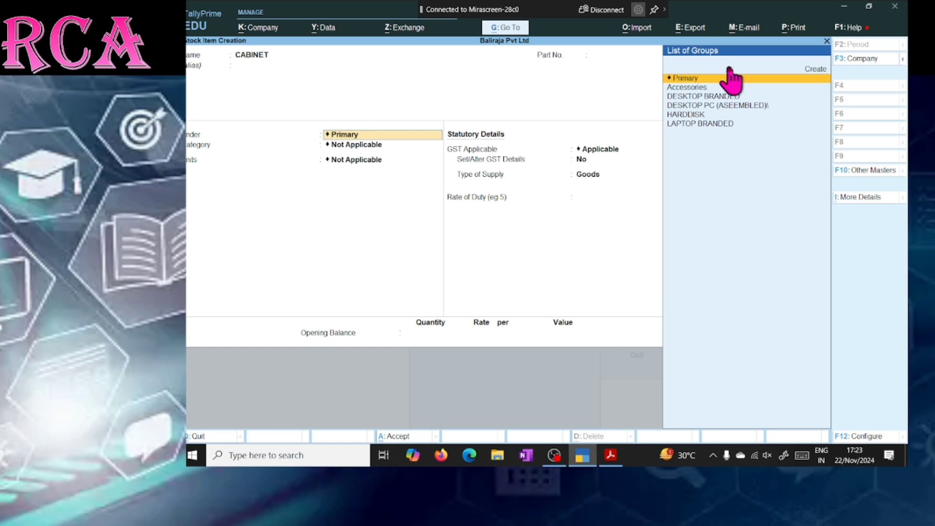
key(alt+Tab)
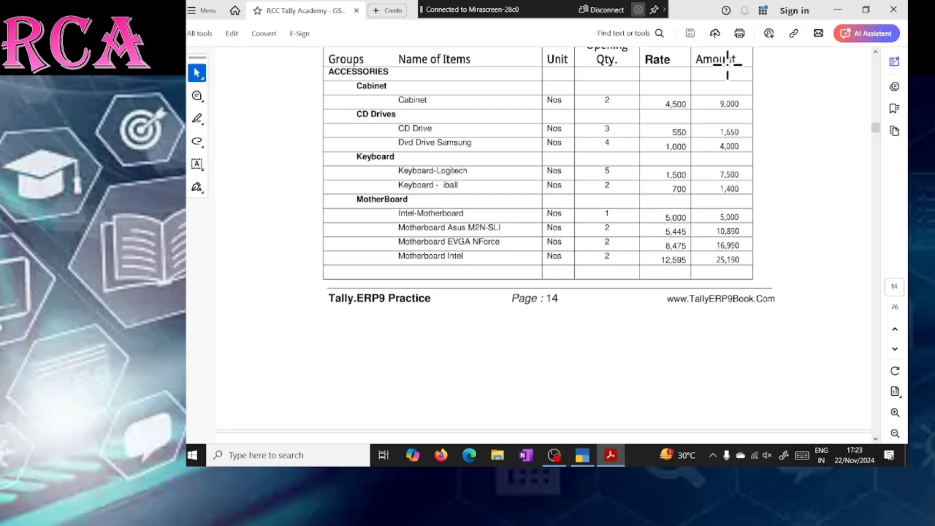
key(alt+Tab)
key(Down)
key(Down)
key(Down)
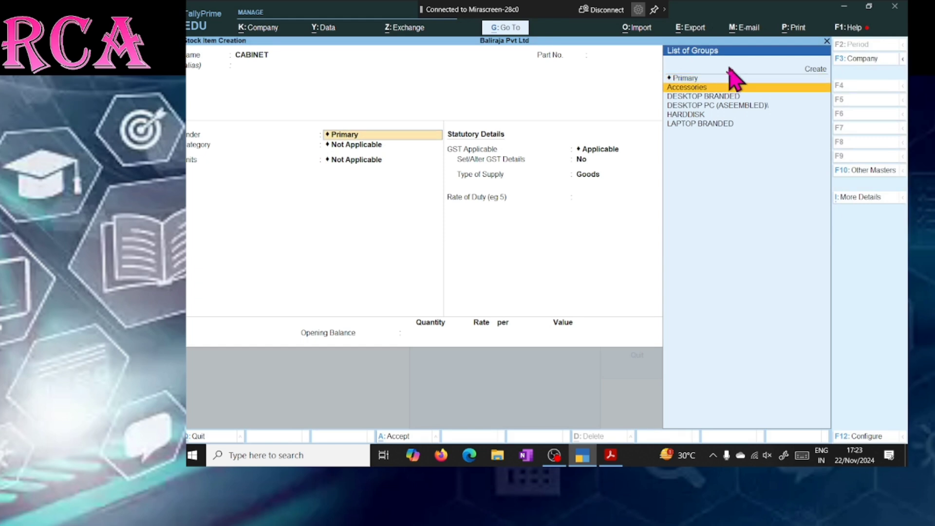
key(Up)
key(Up)
key(Return)
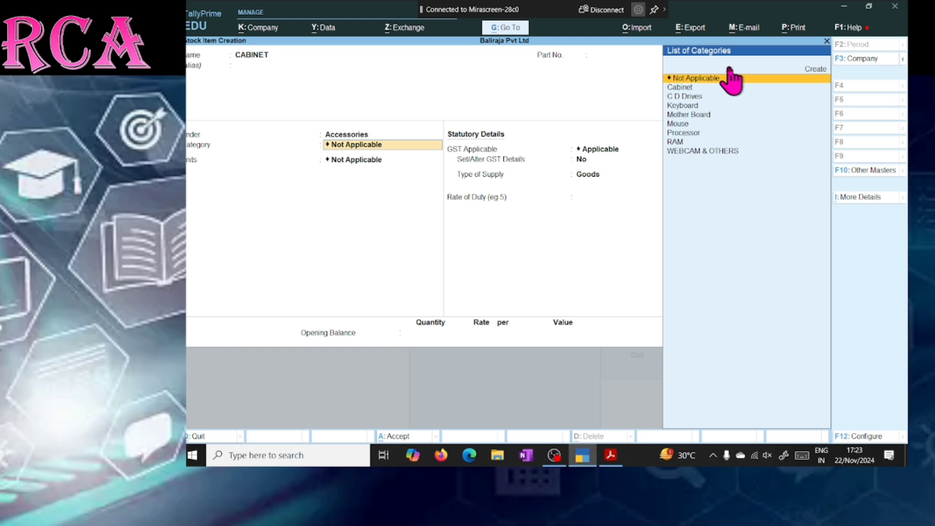
Check the PDF and assign the CABINET item the category Cabinet and the unit nos in TallyPrime.
key(alt+Tab)
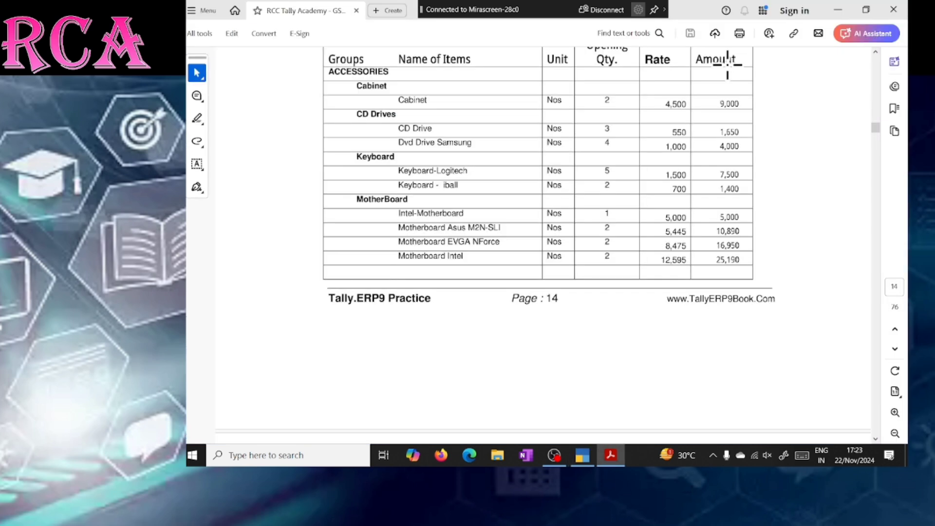
key(alt+Tab)
key(Down)
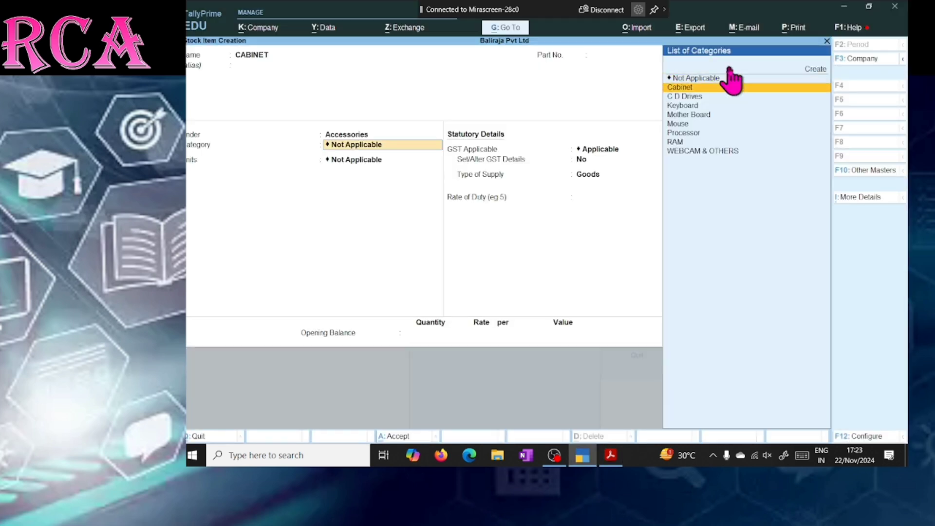
key(Return)
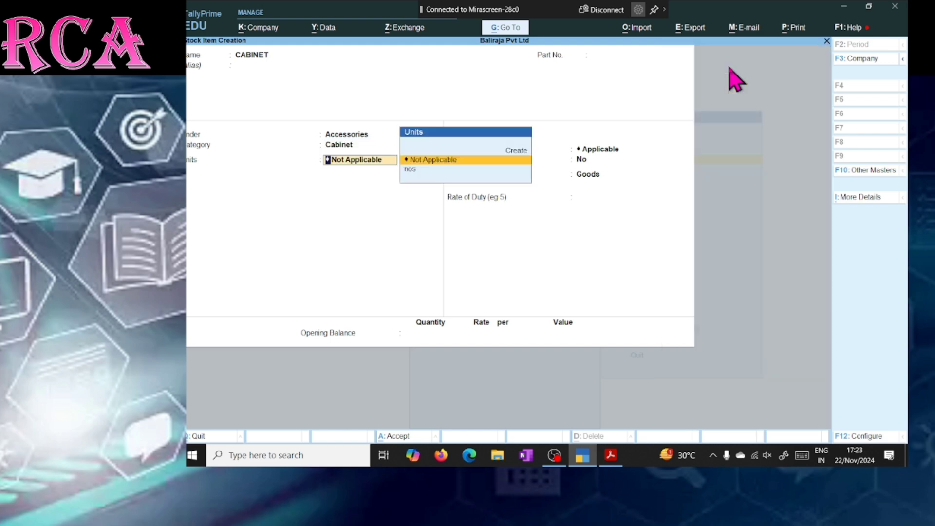
key(Down)
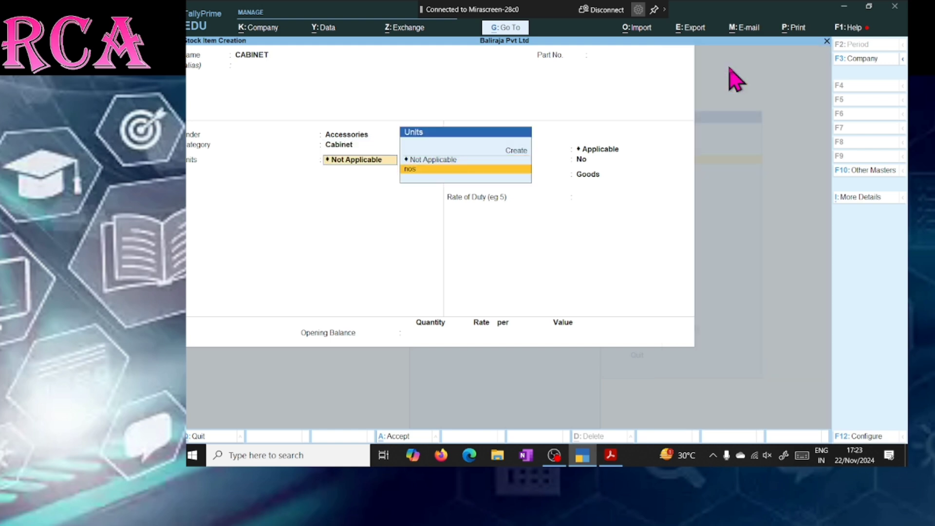
key(Return)
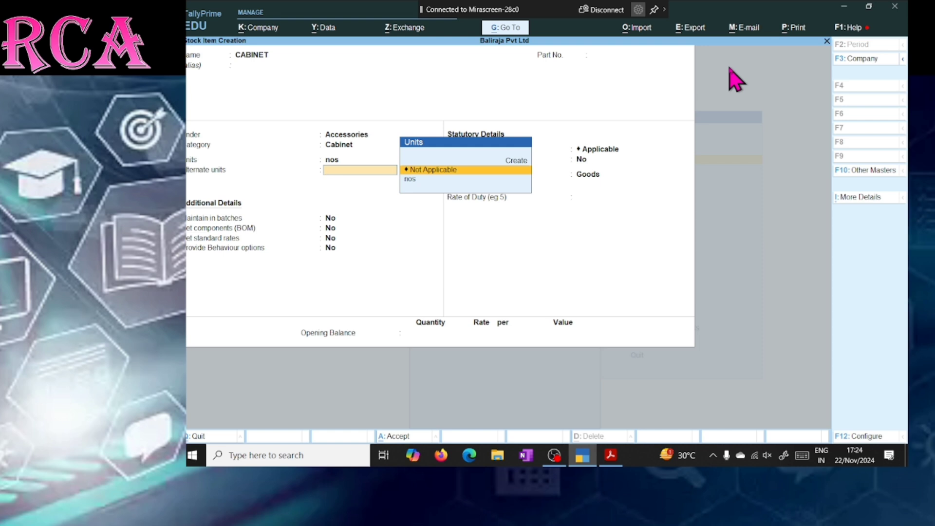
Consult Cabinet's row in the PDF, then keep CABINET's alternate units Not Applicable, additional details No, GST Applicable, supply type Goods and duty rate 0.
key(alt+Tab)
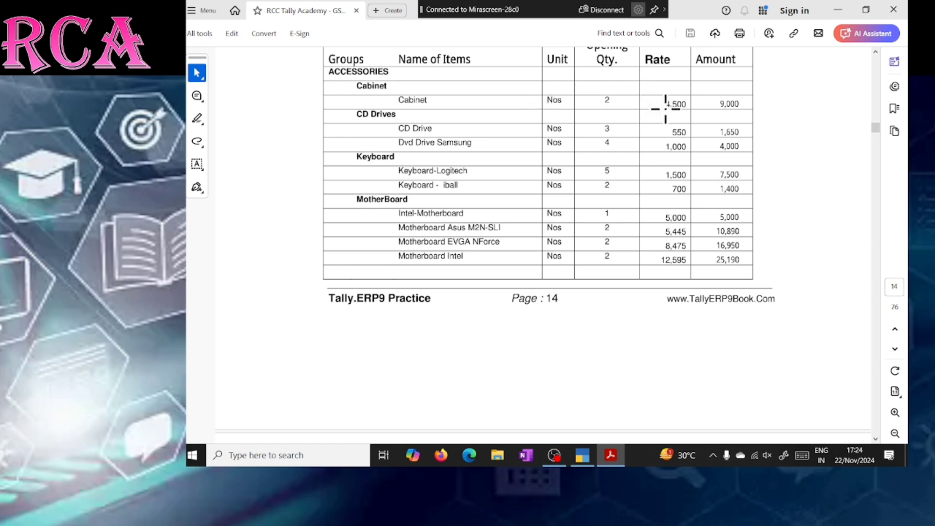
key(alt+Tab)
key(Return)
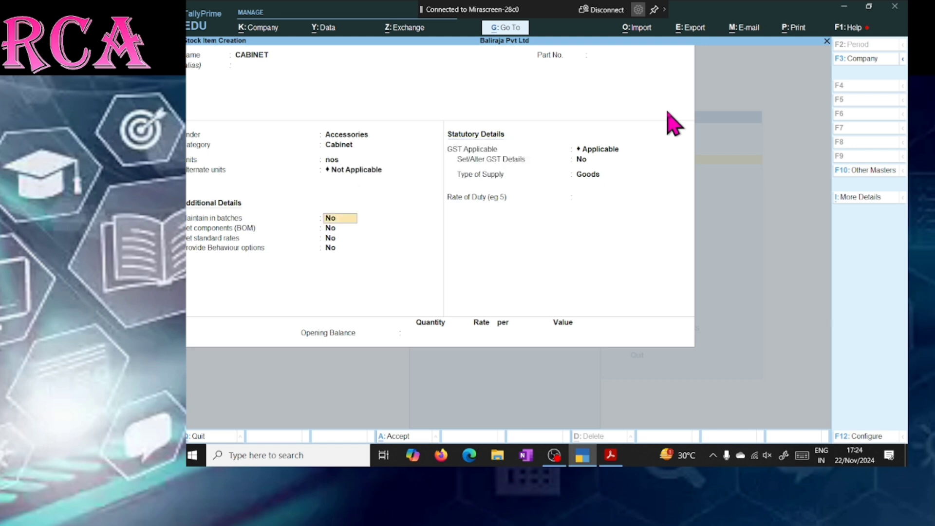
key(Return)
key(Return)
key(Return)
key(Return)
key(Return)
key(Return)
key(Return)
key(Return)
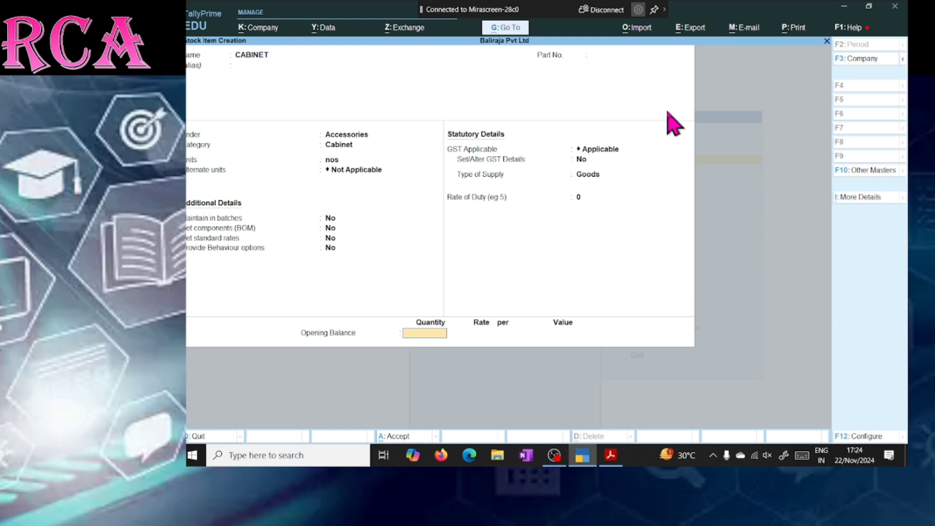
Check Cabinet's opening quantity in the PDF and set the CABINET item's opening quantity to 2 nos in TallyPrime.
key(alt+Tab)
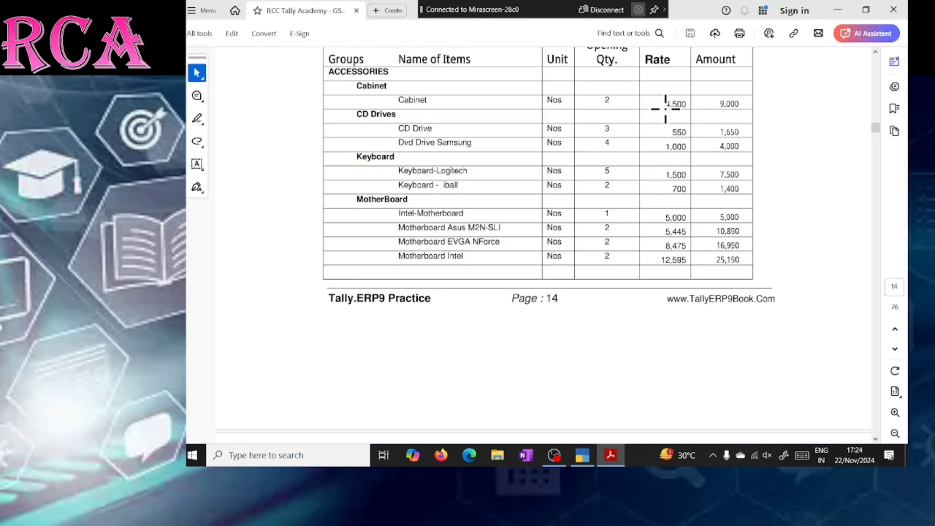
scroll(606, 104, up, 1)
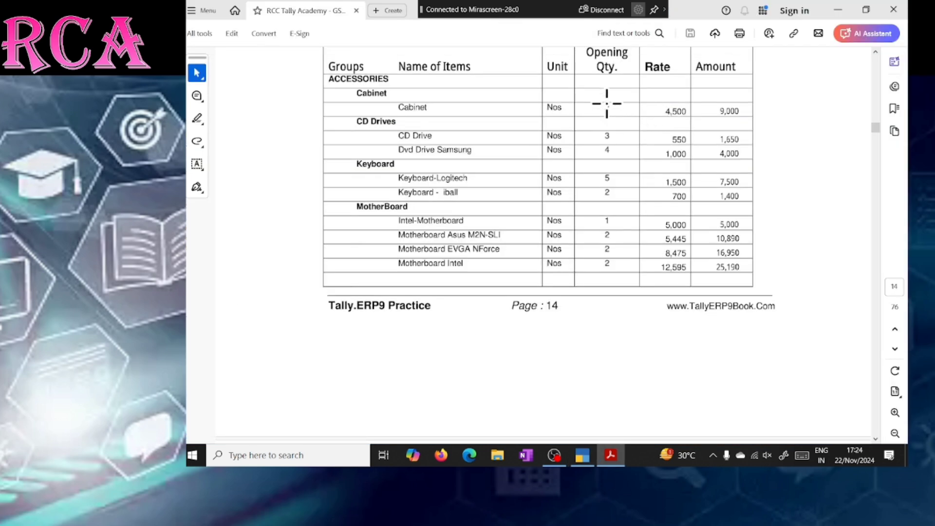
key(alt+Tab)
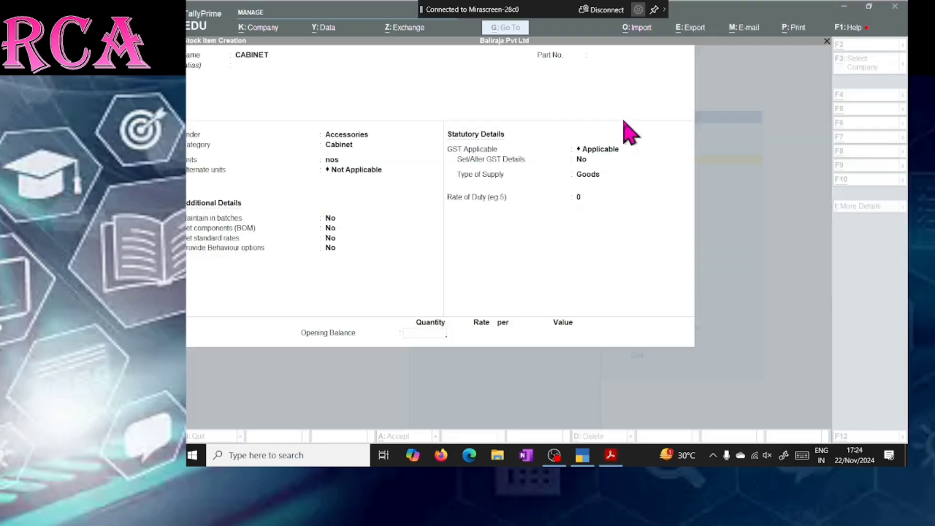
text(2)
key(Return)
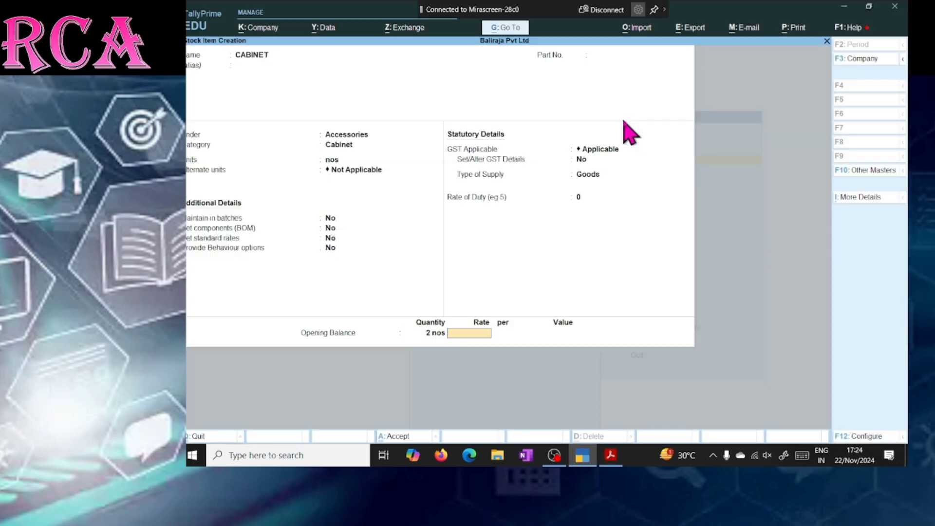
Look up Cabinet's rate in the PDF, set CABINET's opening rate to 4,500 per nos in TallyPrime and save the item.
key(alt+Tab)
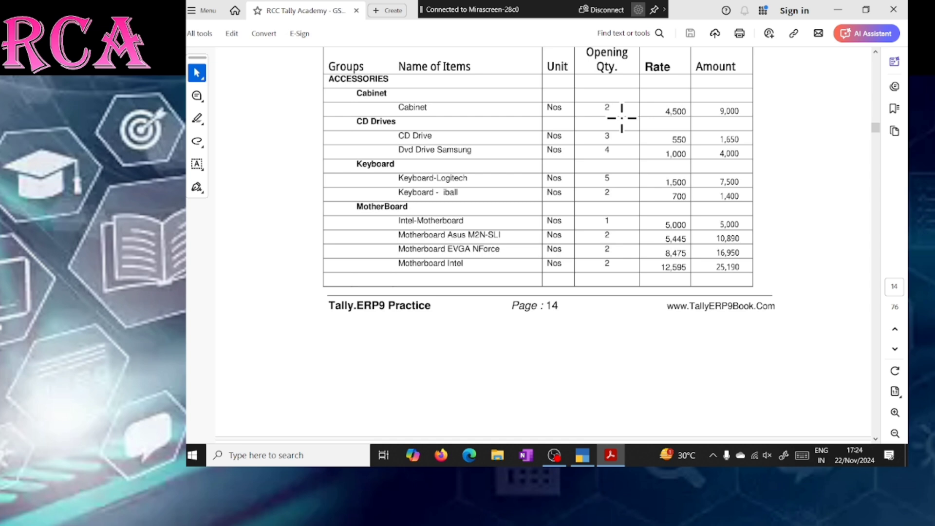
key(alt+Tab)
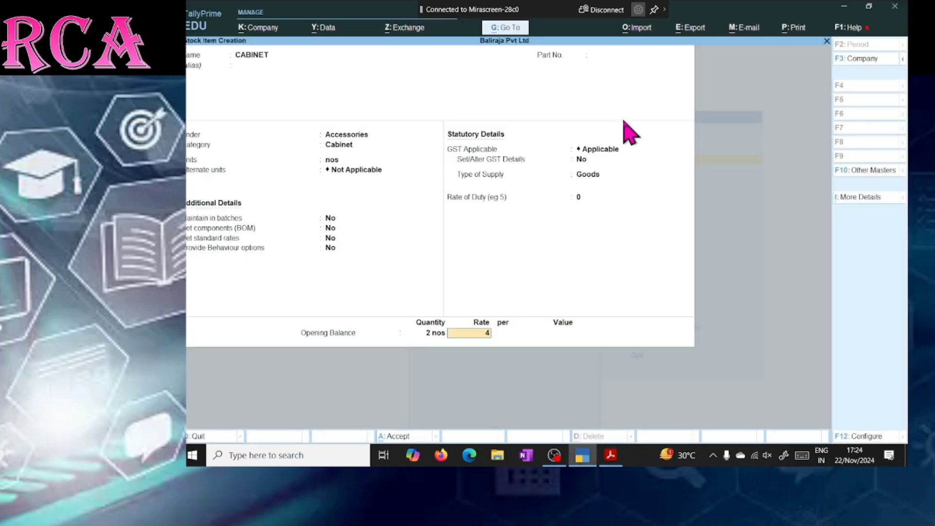
text(4500)
key(Return)
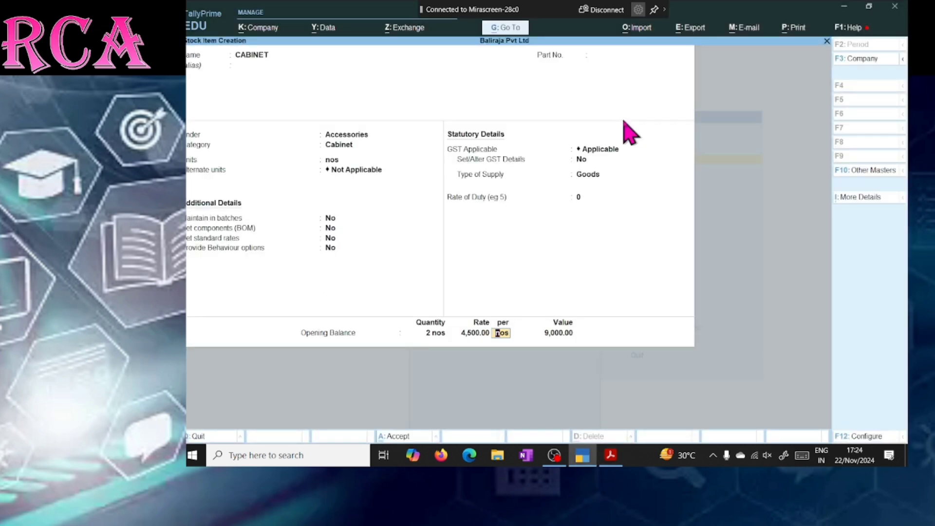
key(Return)
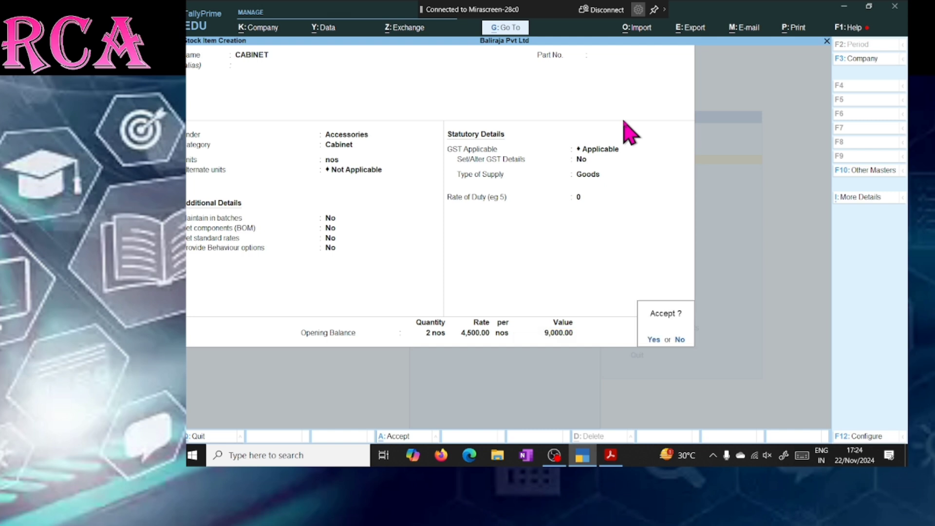
key(Return)
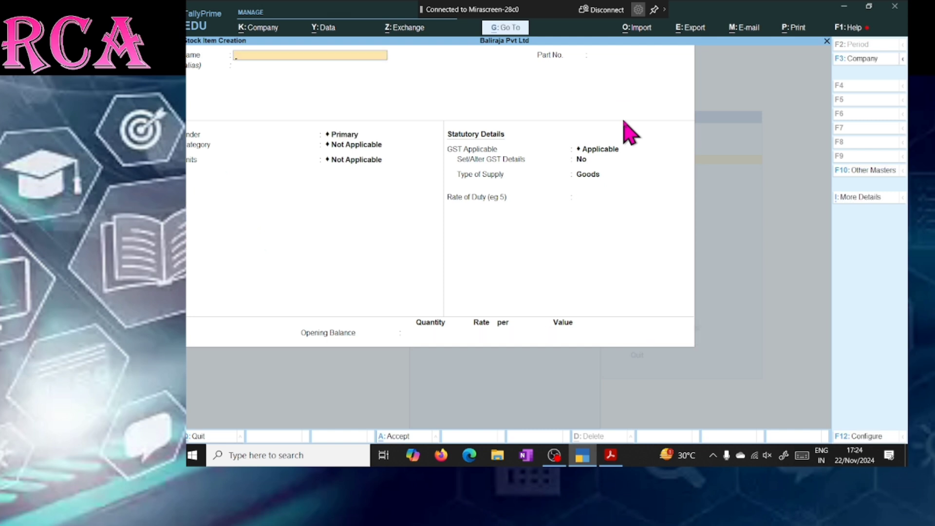
Check the CD Drive entry in the PDF and name the new TallyPrime stock item C D DRIVED, leaving its alias empty.
key(alt+Tab)
scroll(622, 118, down, 3)
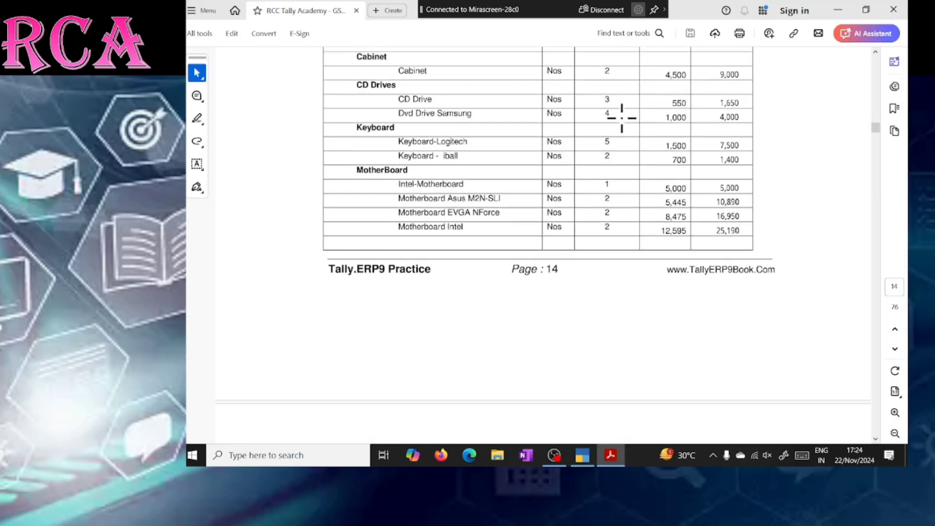
scroll(621, 118, down, 1)
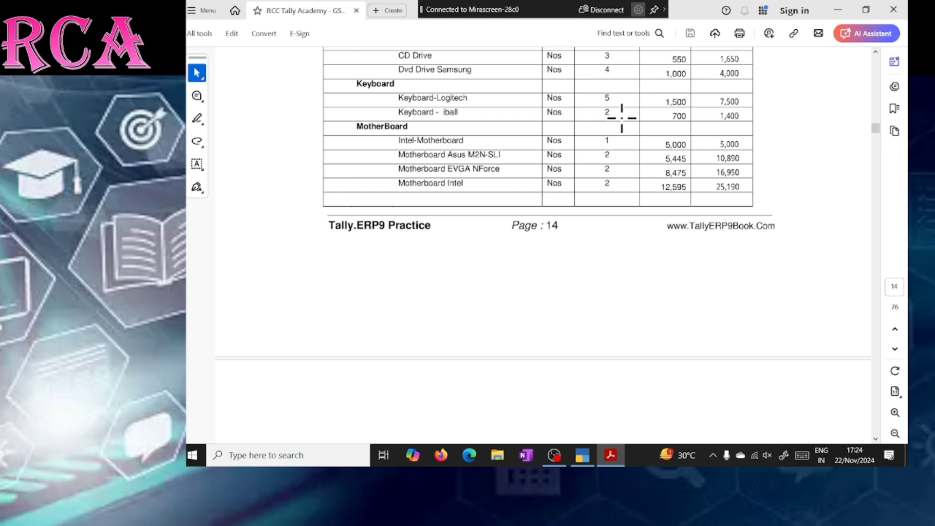
key(alt+Tab)
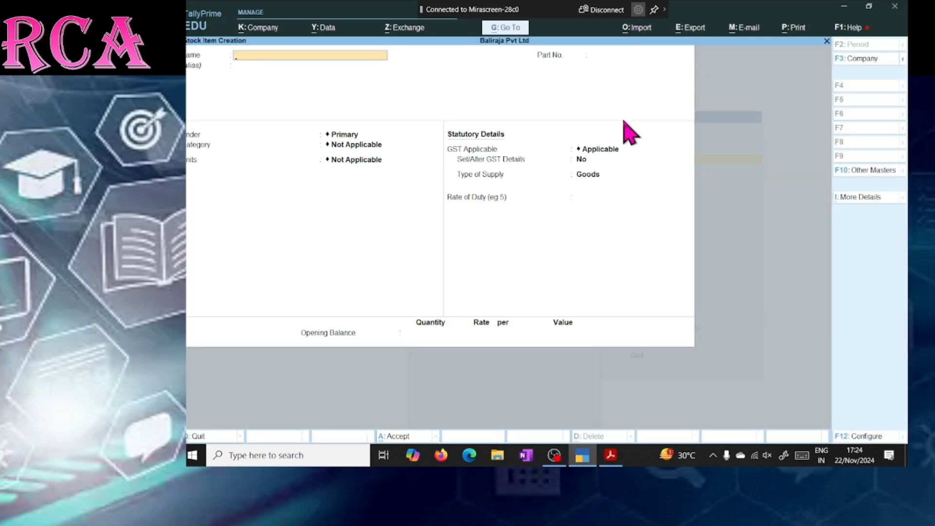
text(C D DRIVED)
key(Return)
key(Return)
key(Return)
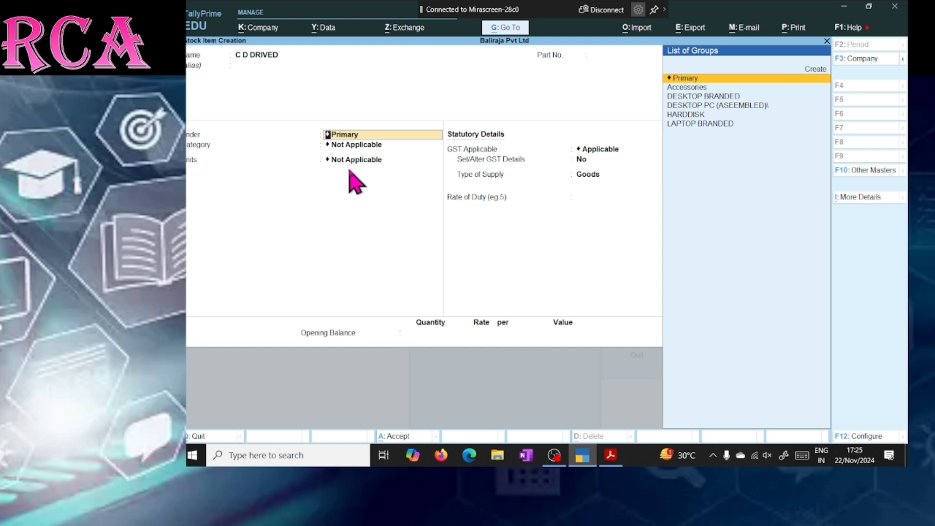
Check CD Drive's group in the PDF and place the C D DRIVED item under Accessories in TallyPrime.
key(alt+Tab)
scroll(347, 167, up, 2)
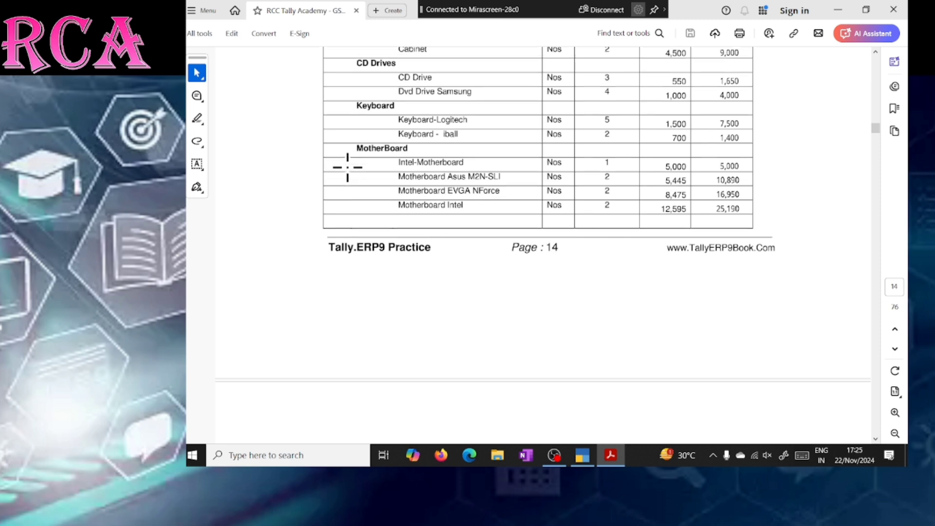
scroll(347, 167, down, 1)
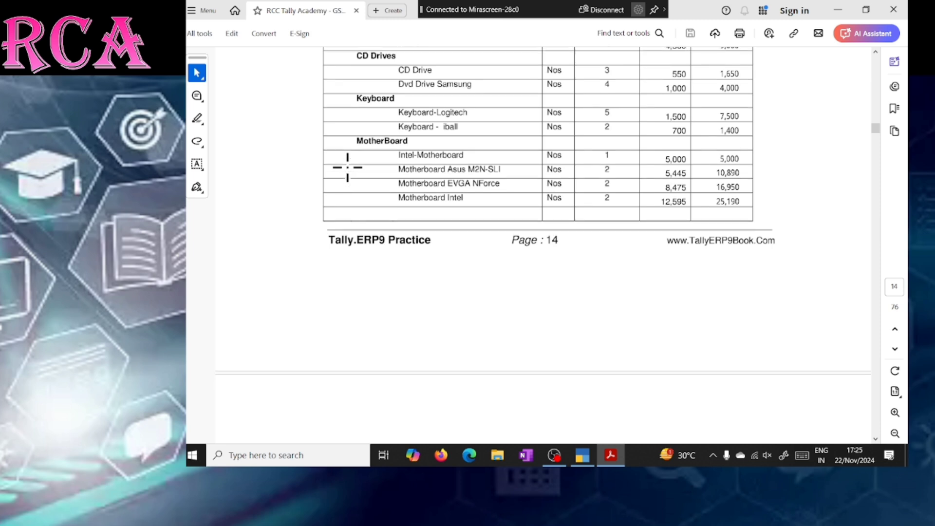
key(alt+Tab)
key(Down)
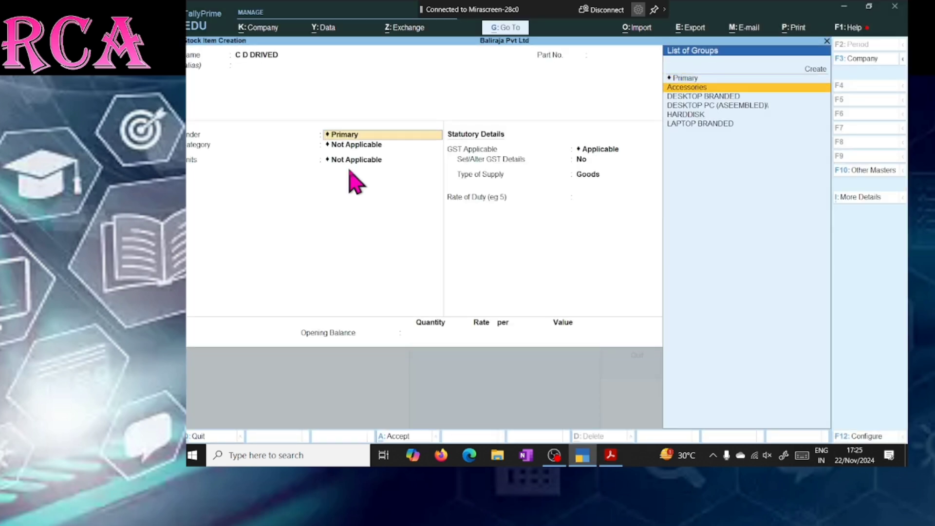
key(Return)
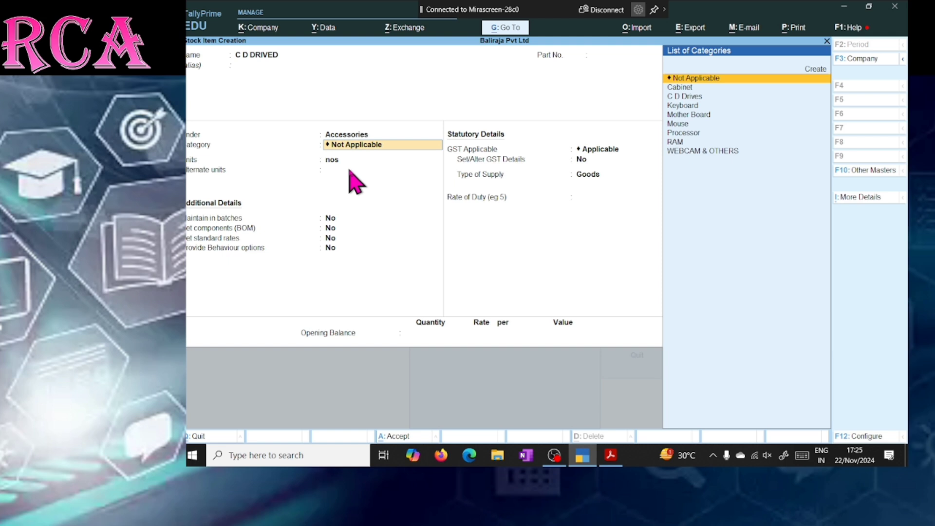
Consult the PDF for CD Drive's category, then assign C D DRIVED the category C D Drives and the unit nos in TallyPrime.
key(alt+Tab)
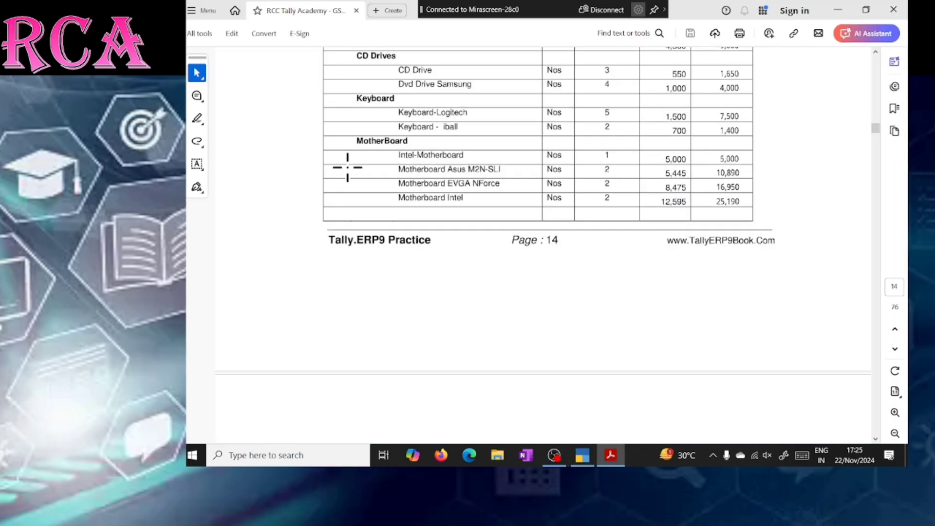
key(alt+Tab)
key(Down)
key(Down)
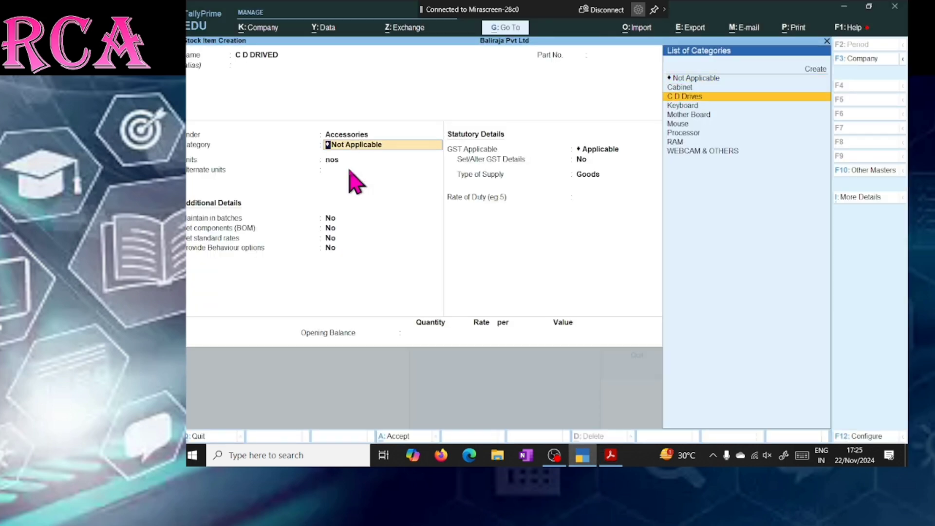
key(Return)
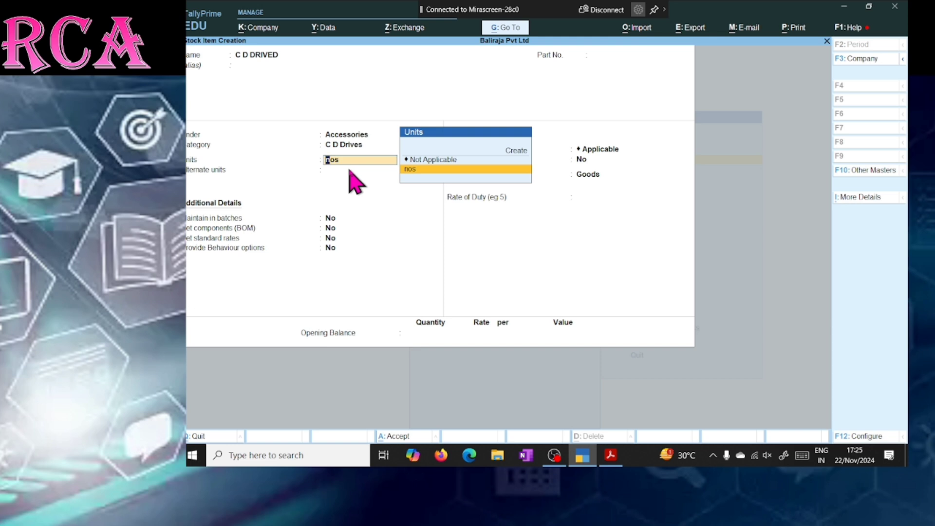
key(Return)
Keep C D DRIVED's alternate units Not Applicable, additional details No, GST Applicable, supply type Goods and duty rate 0.
key(Return)
key(Return)
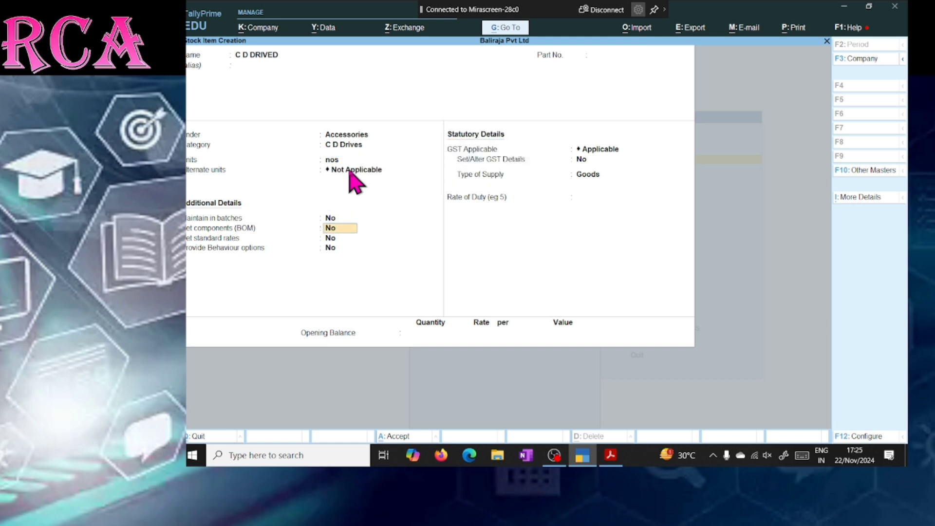
key(Return)
key(Return)
key(Return)
key(Return)
key(Return)
key(Return)
key(Return)
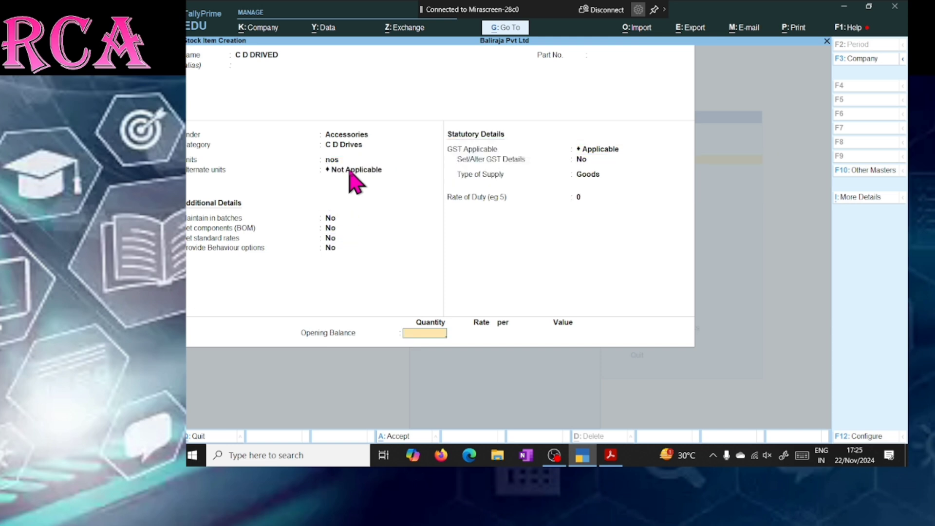
Check CD Drive's opening quantity in the PDF and set C D DRIVED's opening quantity to 3 nos in TallyPrime.
key(alt+Tab)
key(alt+Tab)
text(3)
key(Return)
Look up CD Drive's rate in the PDF, set C D DRIVED's opening rate to 550 per nos in TallyPrime and save the item.
key(alt+Tab)
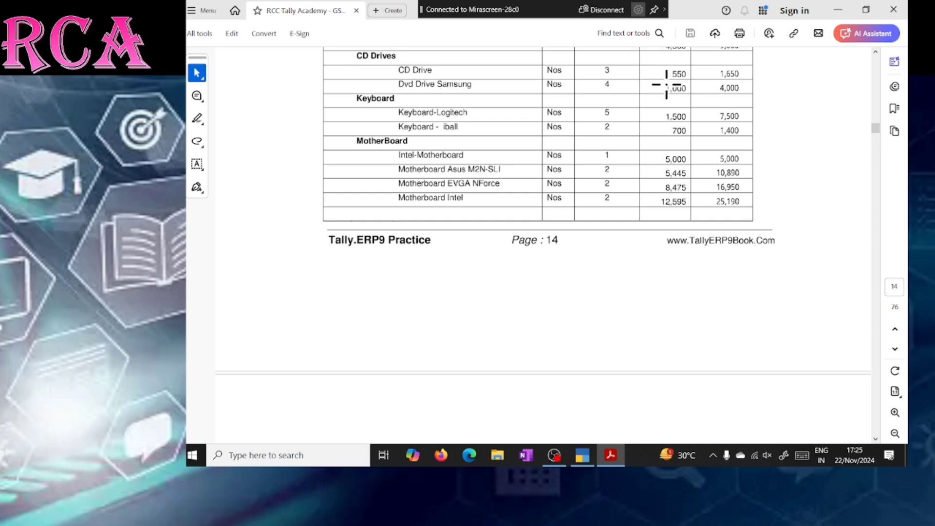
key(alt+Tab)
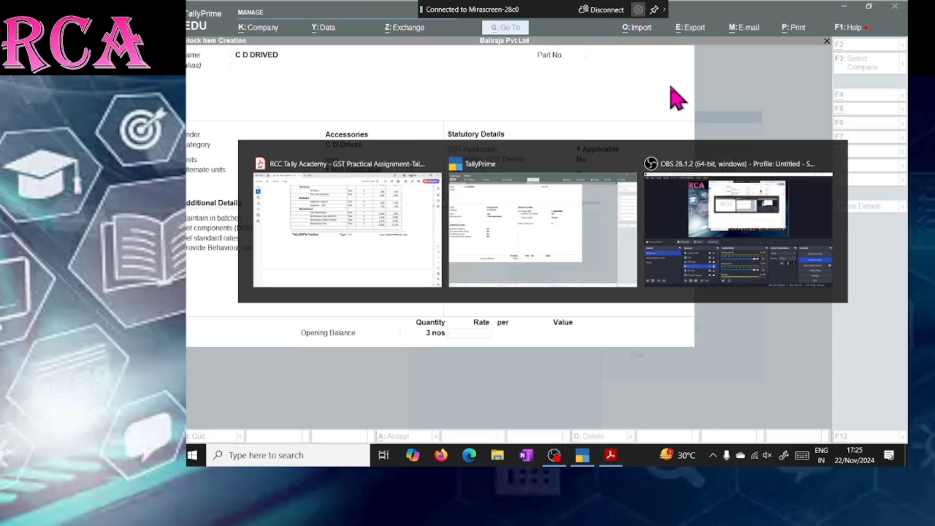
text(550)
key(Return)
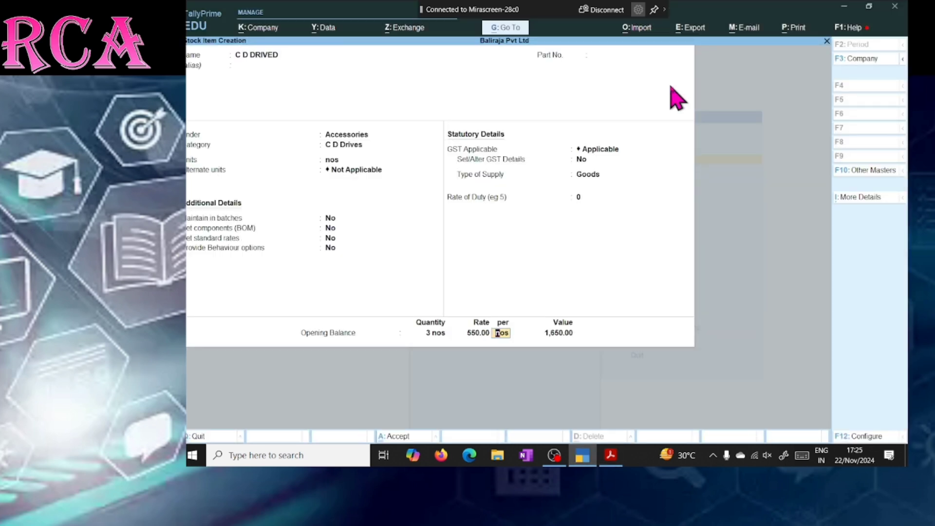
key(Return)
key(Return)
key(Return)
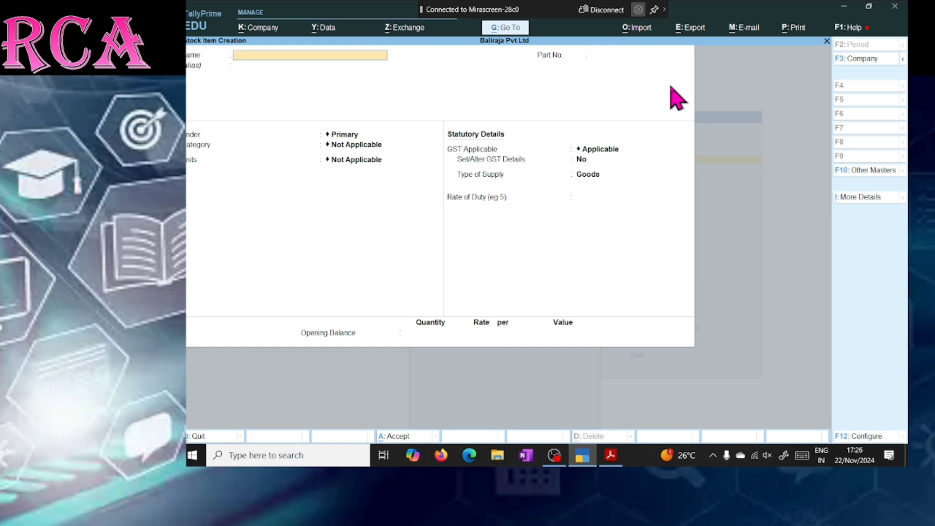
Check the next item in the PDF and name the new TallyPrime stock item DVD DRIVE SAMSUNG, leaving its alias empty.
key(alt+Tab)
scroll(668, 84, down, 1)
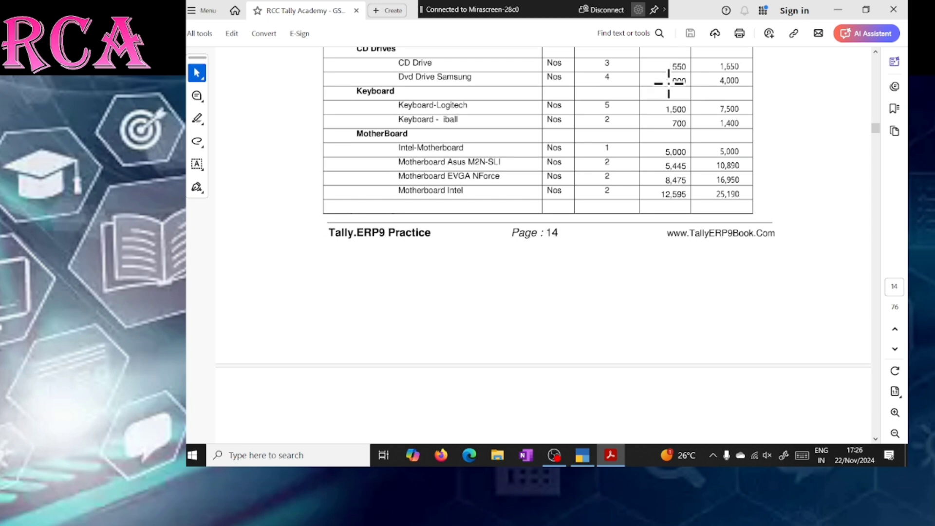
key(alt+Tab)
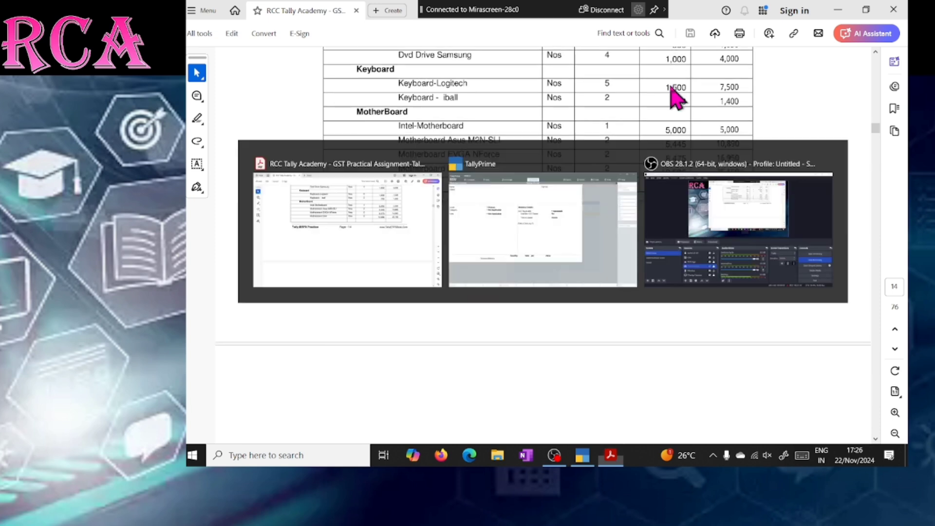
text(DVD)
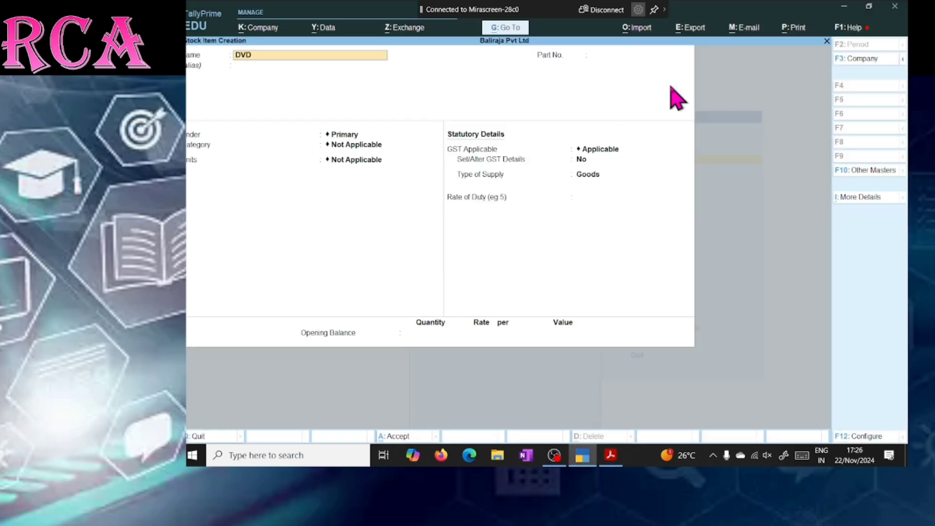
text( DRIVE SAMSUNG)
key(Return)
key(Return)
key(Return)
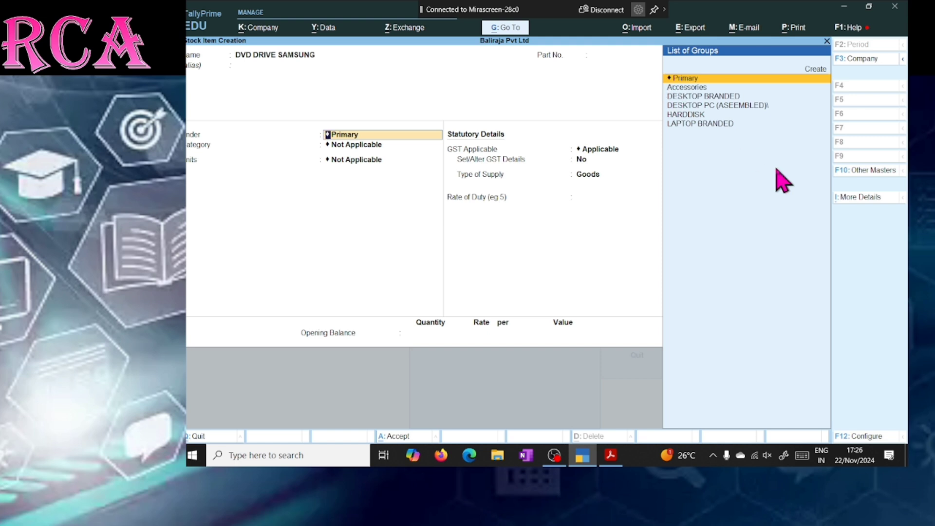
Place DVD DRIVE SAMSUNG under Accessories and, after checking the PDF, assign it the category C D Drives in TallyPrime.
key(Down)
key(Return)
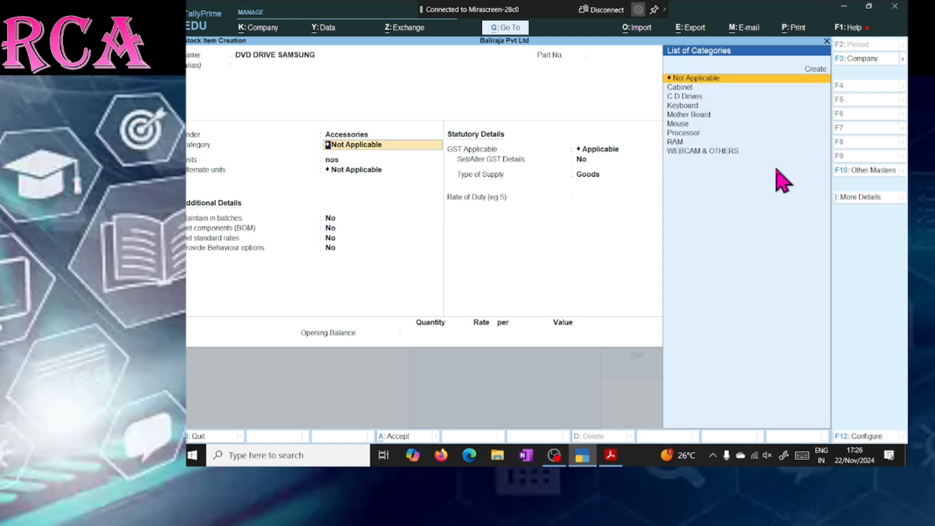
key(alt+Tab)
scroll(774, 166, up, 1)
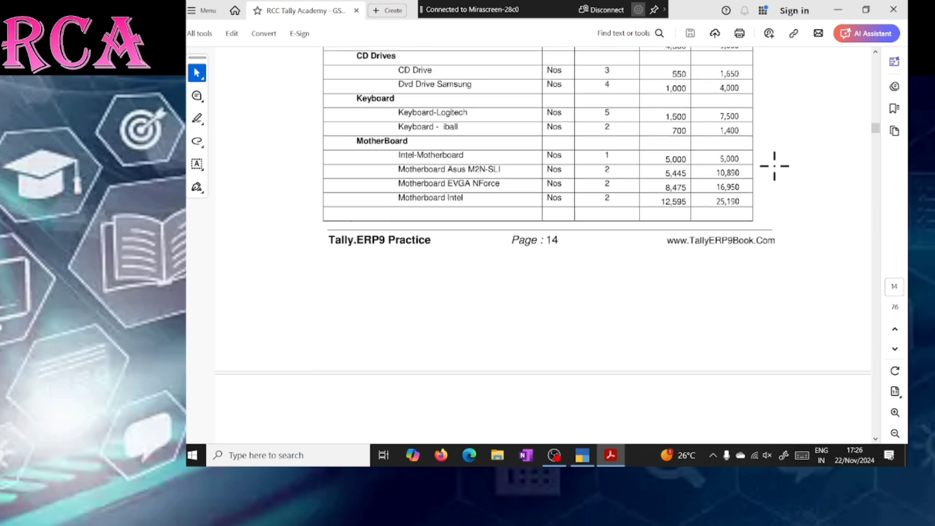
key(alt+Tab)
key(Down)
key(Down)
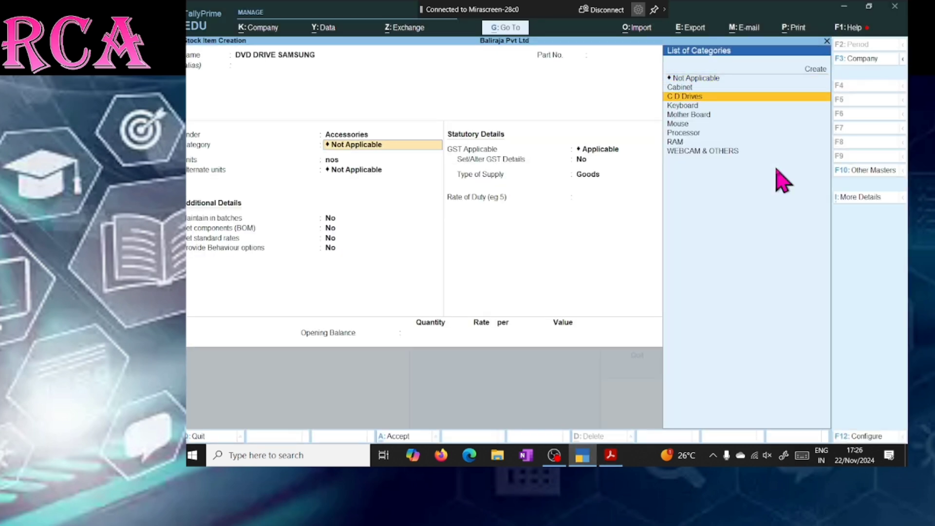
key(Return)
Set DVD DRIVE SAMSUNG's unit to nos, keeping alternate units Not Applicable, additional details No, GST Applicable and supply type Goods.
text(nos)
key(Return)
key(Return)
key(Return)
key(Return)
key(Return)
key(Return)
key(Return)
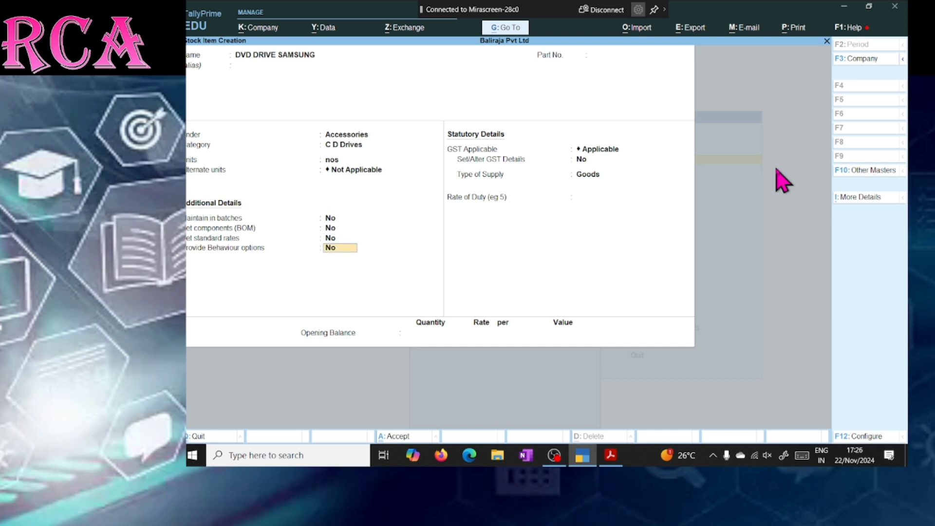
key(Return)
key(Return)
key(Return)
Look up Dvd Drive Samsung's quantity in the PDF and set its opening quantity to 4 nos in TallyPrime.
key(alt+Tab)
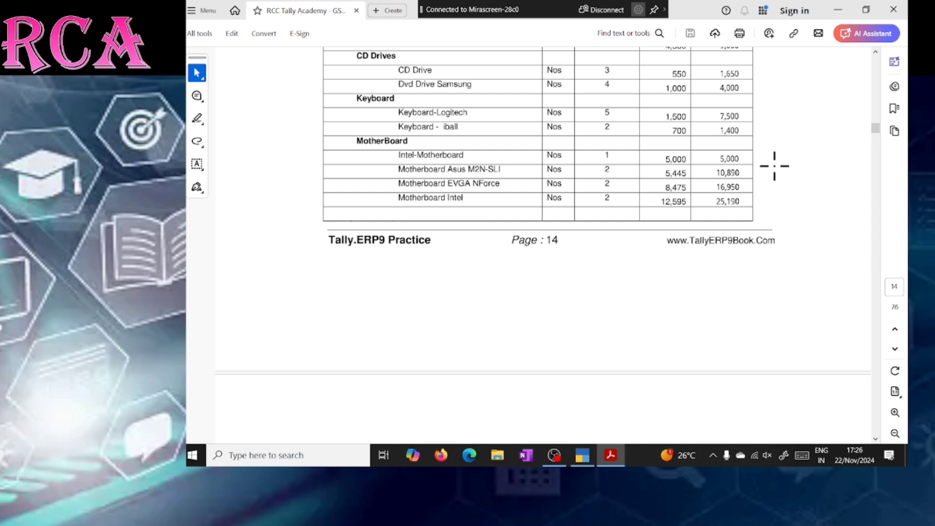
key(alt+Tab)
text(4)
key(Return)
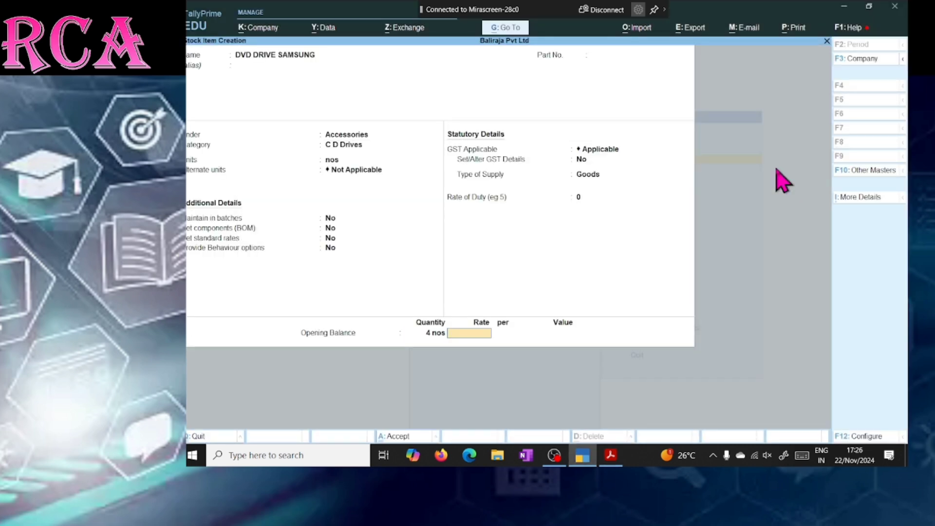
Check the rate in the PDF, set DVD DRIVE SAMSUNG's opening rate to 1000 per nos in TallyPrime and save the item.
key(alt+Tab)
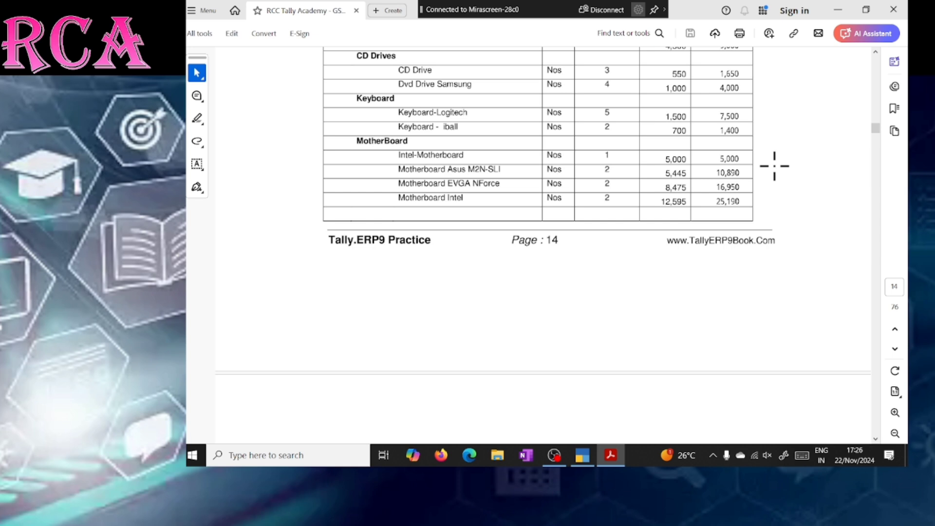
key(alt+Tab)
text(1000)
key(Return)
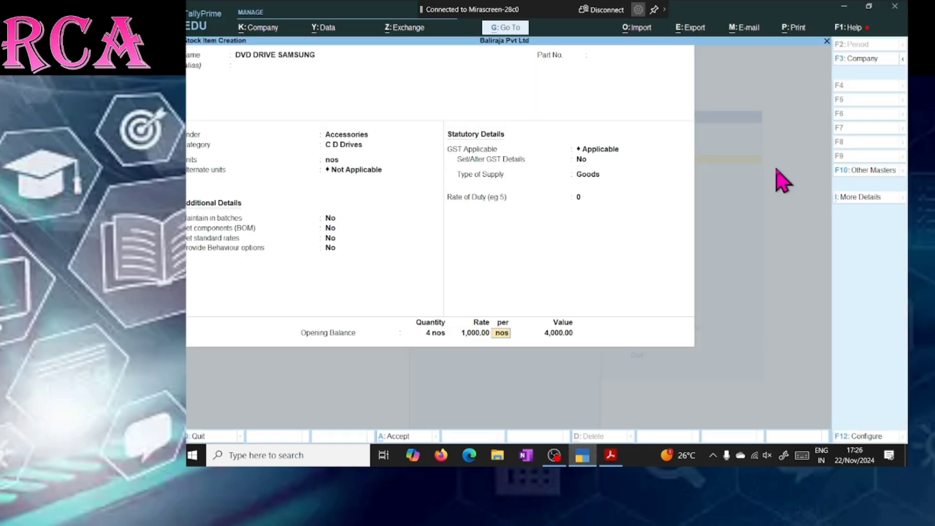
key(Return)
key(Return)
key(Return)
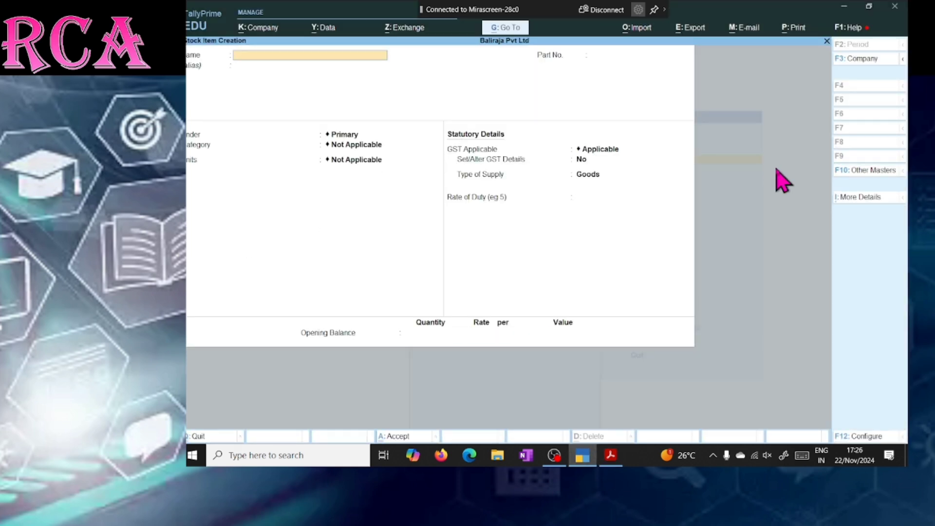
Find the branded desktop items in the PDF and name the new TallyPrime stock item DESKTOP HCL INFINITY, leaving its alias empty.
key(alt+Tab)
scroll(774, 165, down, 5)
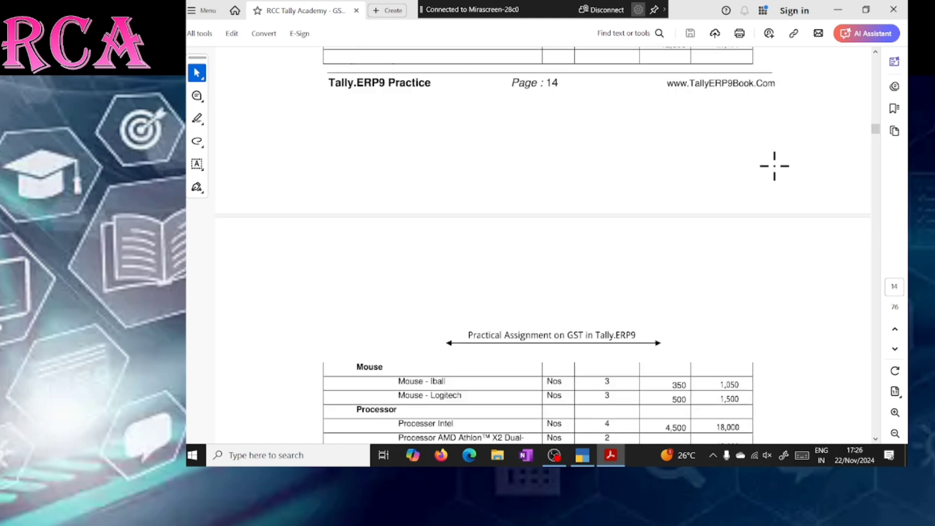
scroll(774, 165, down, 12)
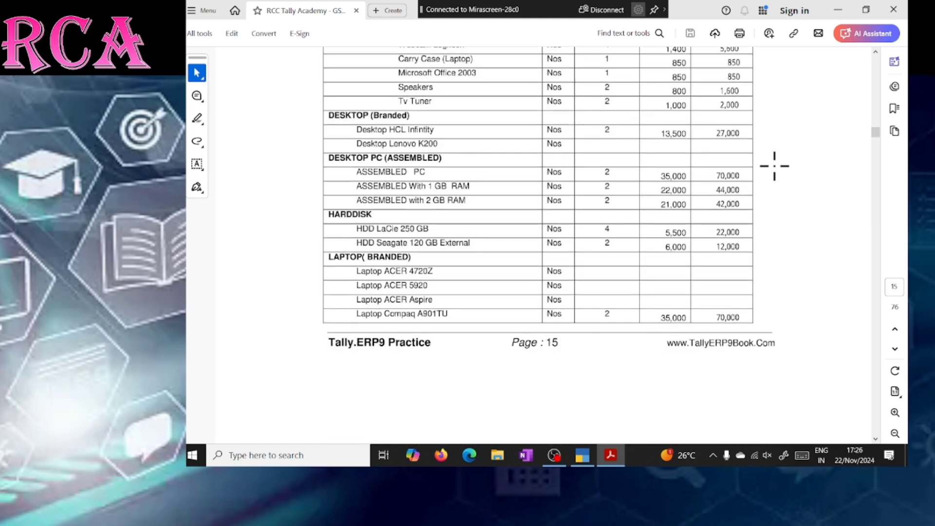
scroll(774, 166, down, 3)
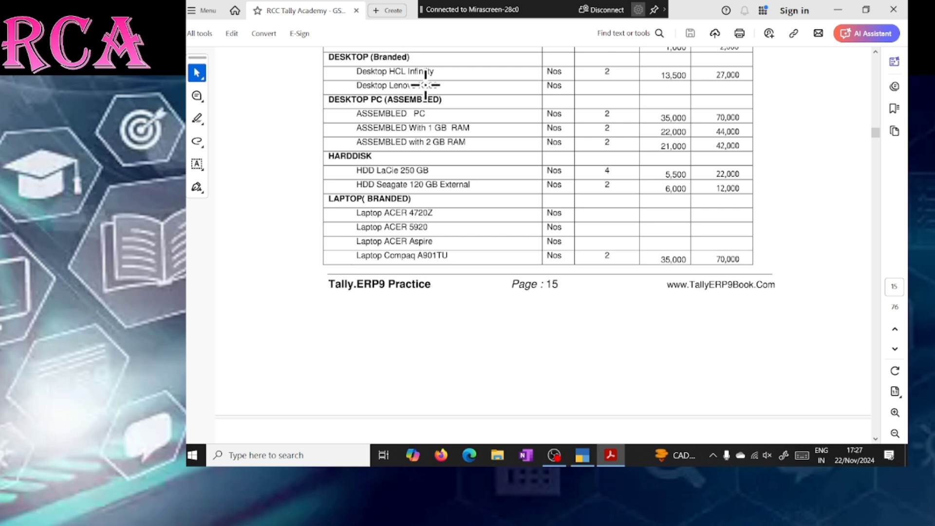
key(alt+Tab)
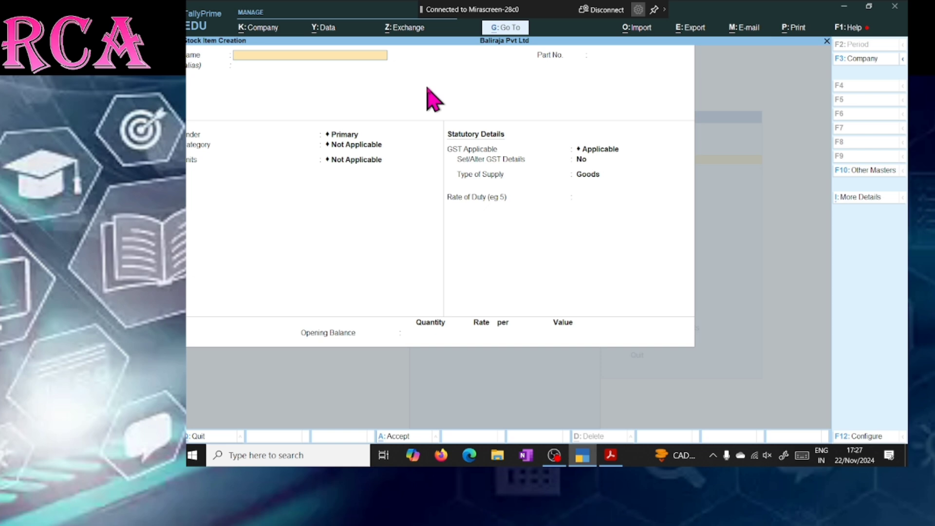
key(alt+Tab)
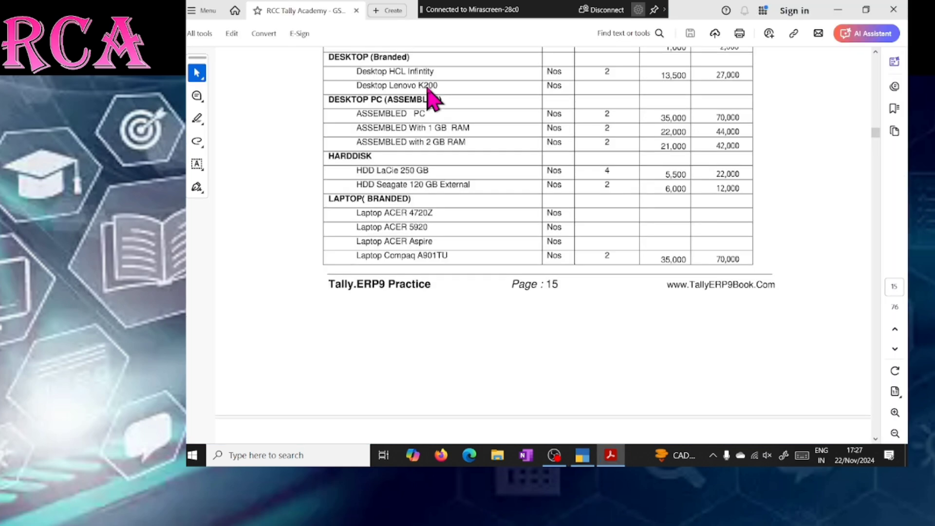
key(alt+Tab)
text(DESKT)
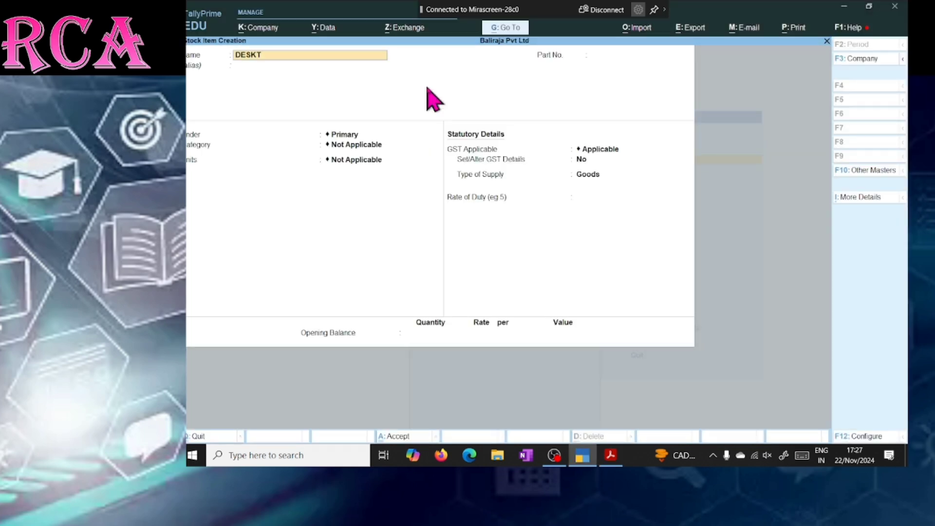
text(OP HCL INFINITY)
key(Return)
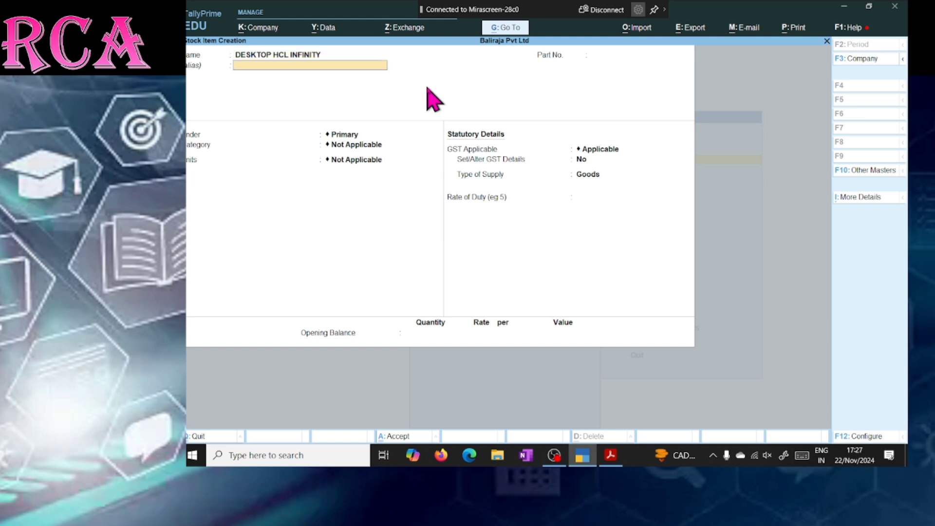
key(Return)
key(Return)
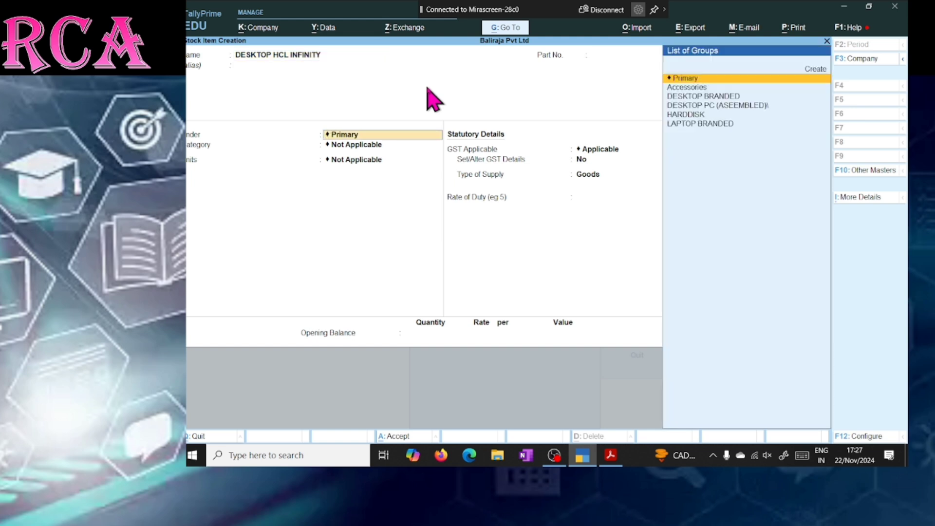
Place DESKTOP HCL INFINITY under the DESKTOP BRANDED group and keep its category Not Applicable.
key(Down)
key(Down)
key(Return)
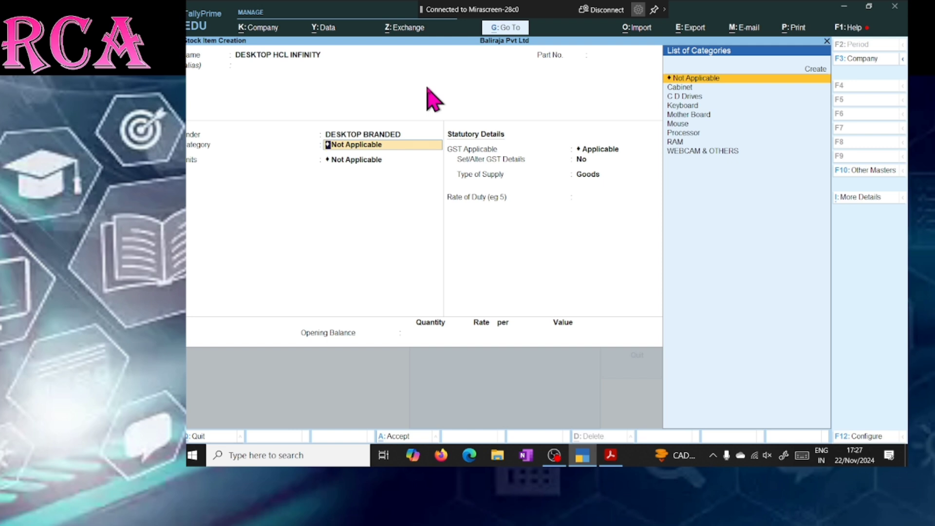
key(Return)
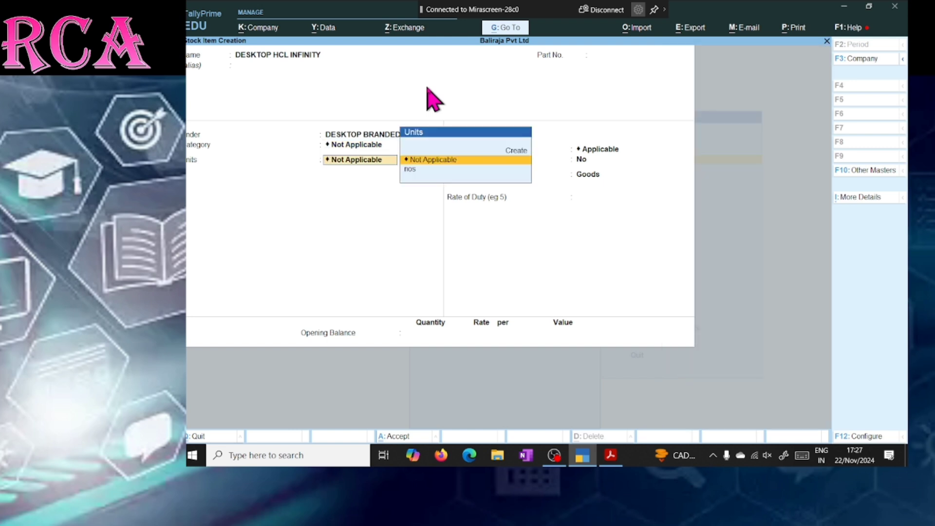
Set DESKTOP HCL INFINITY's unit to nos, keeping alternate units Not Applicable, additional details No, GST Applicable and supply type Goods.
key(Down)
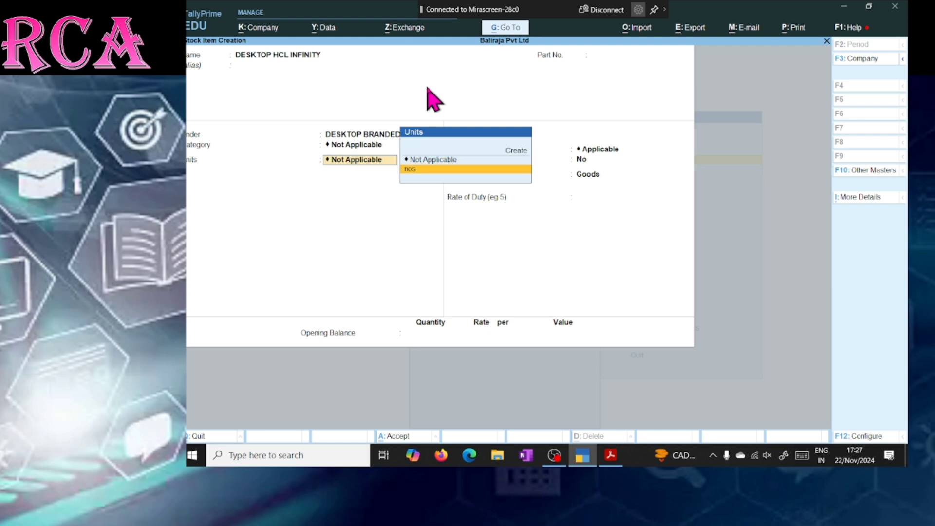
key(Return)
key(Return)
key(Return)
key(Return)
key(Return)
key(Return)
key(Return)
key(Return)
key(Return)
key(Return)
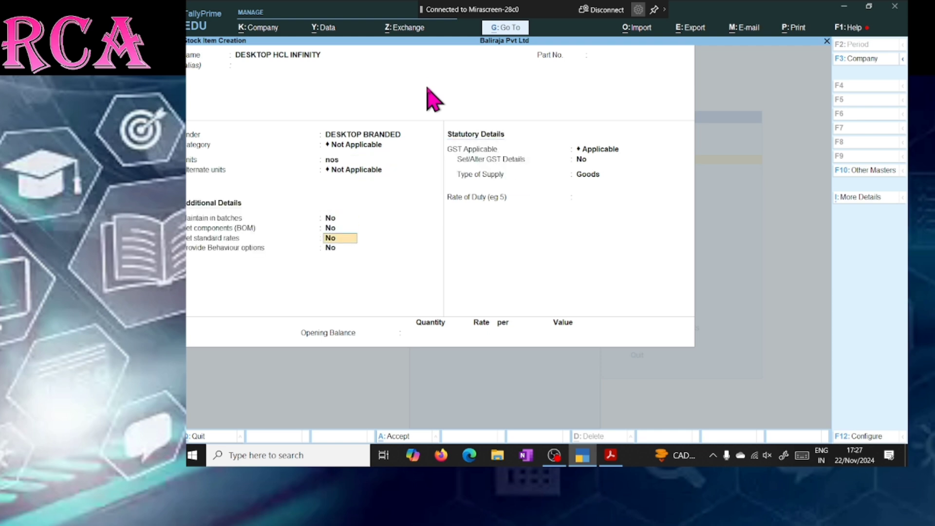
Look up the HCL desktop's quantity in the PDF and set its opening quantity to 2 nos in TallyPrime.
key(alt+Tab)
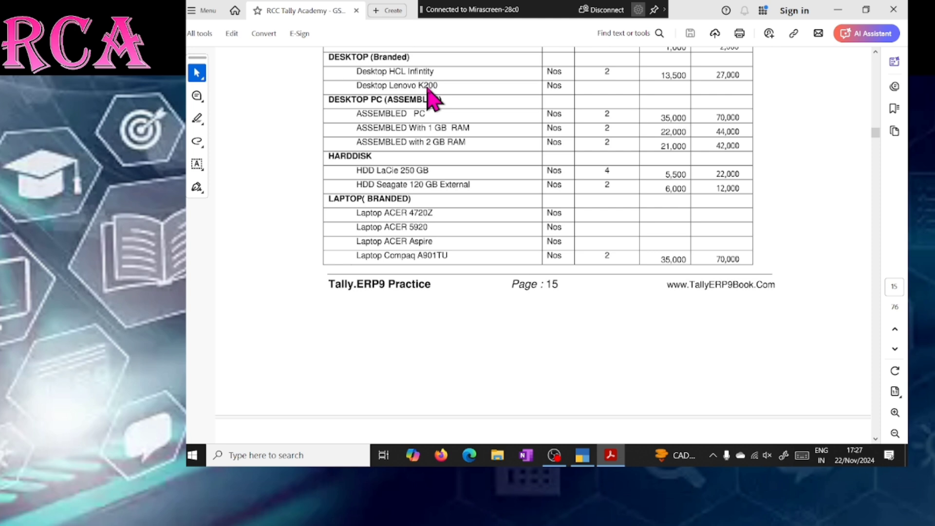
key(alt+Tab)
text(2)
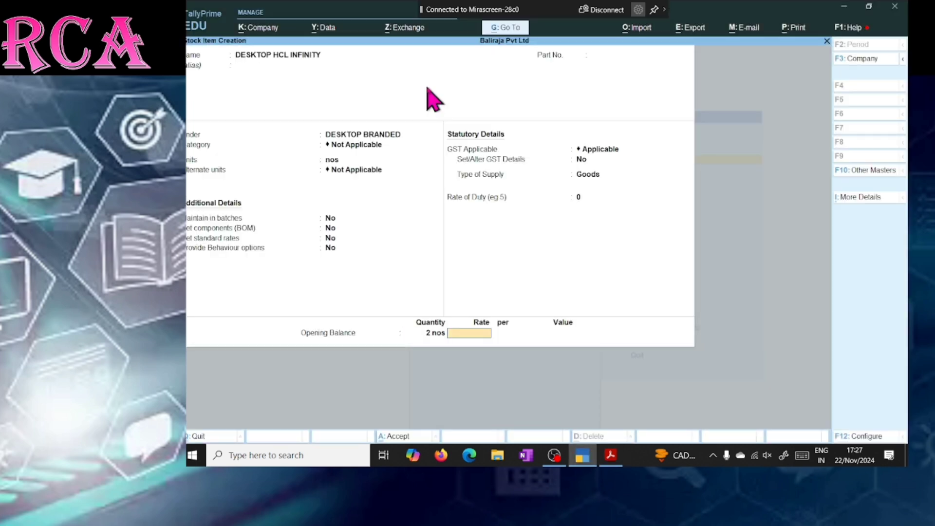
Check the rate in the PDF, set DESKTOP HCL INFINITY's opening rate to 13500 per nos, save it and leave stock item creation.
key(alt+Tab)
key(alt+Tab)
text(13500)
key(Return)
key(Return)
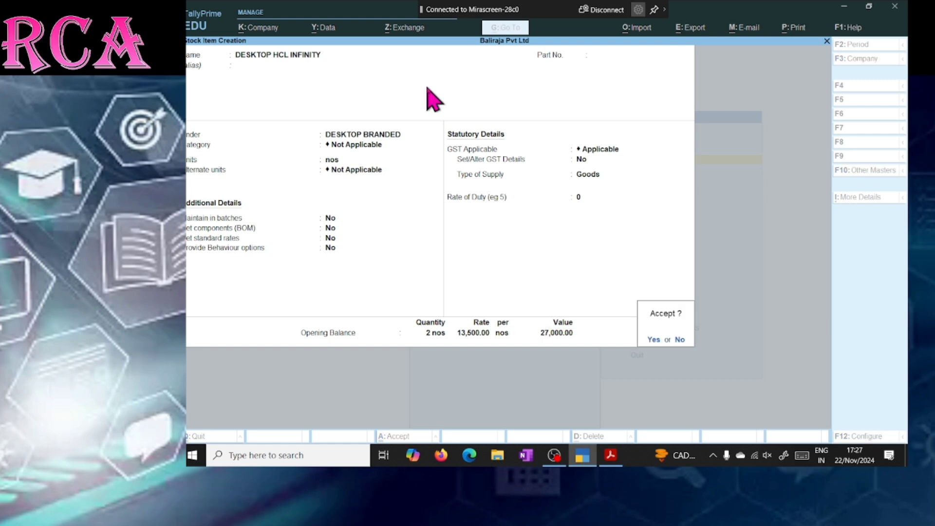
key(Return)
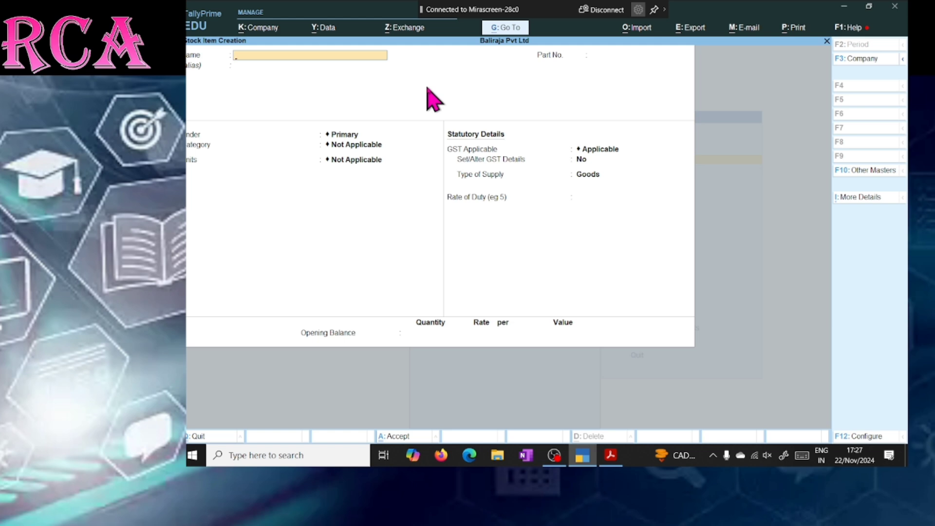
key(Escape)
key(Return)
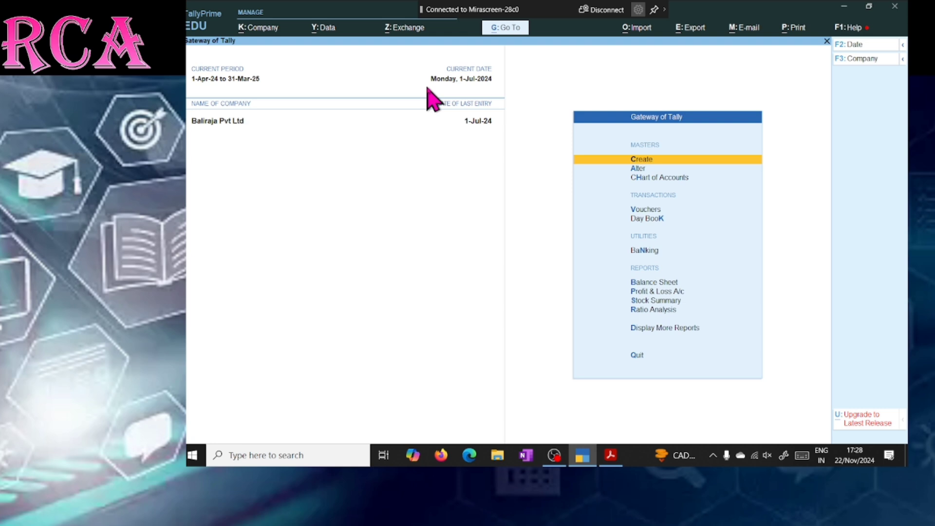
Review the inventory masters available for creation, from Stock Group through Stock Category, Stock Item and Unit to Godown.
key(Return)
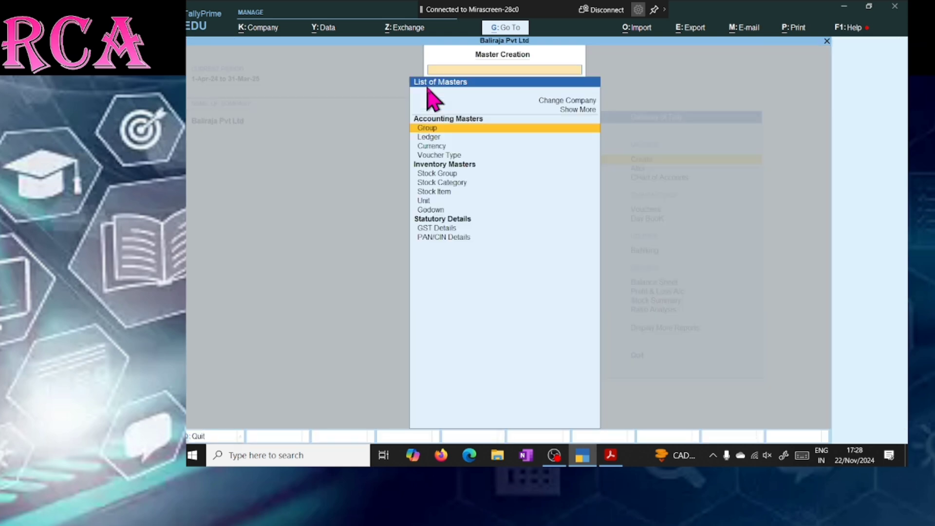
key(Down)
key(Down)
key(Down)
key(Down)
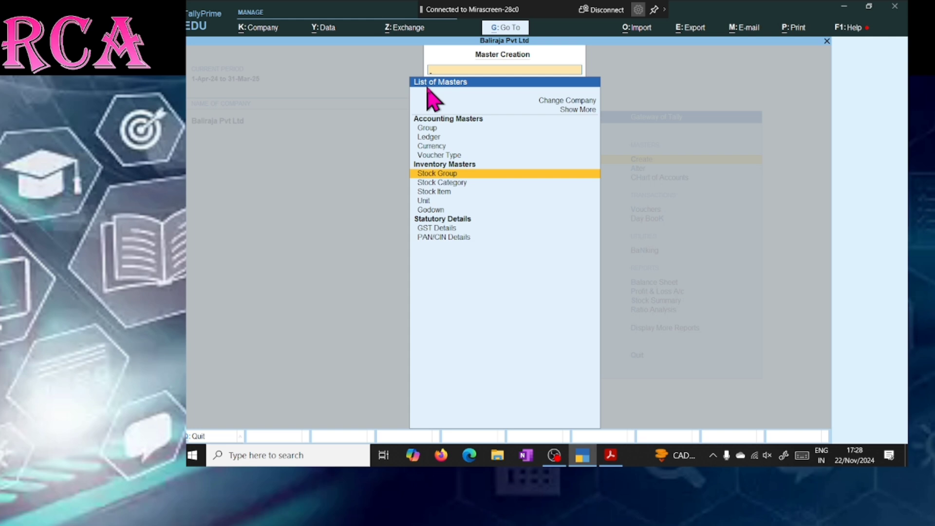
key(Down)
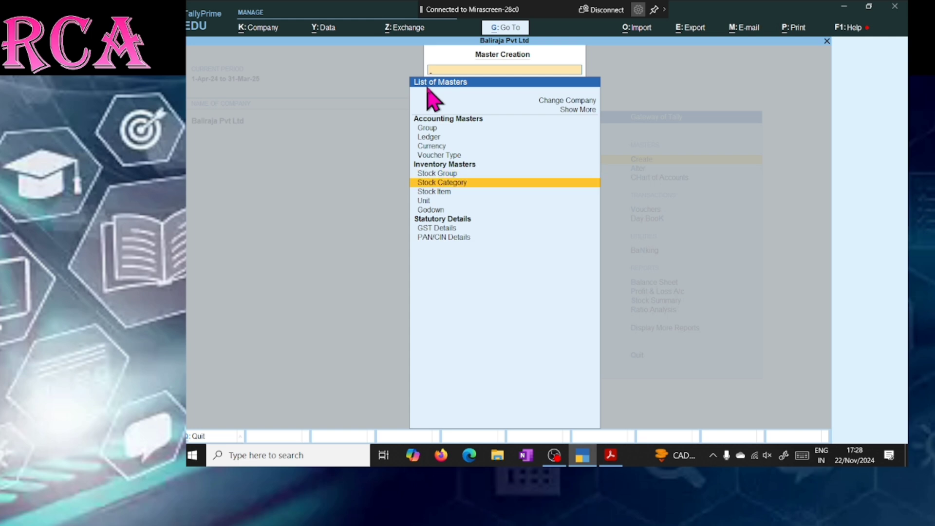
key(Down)
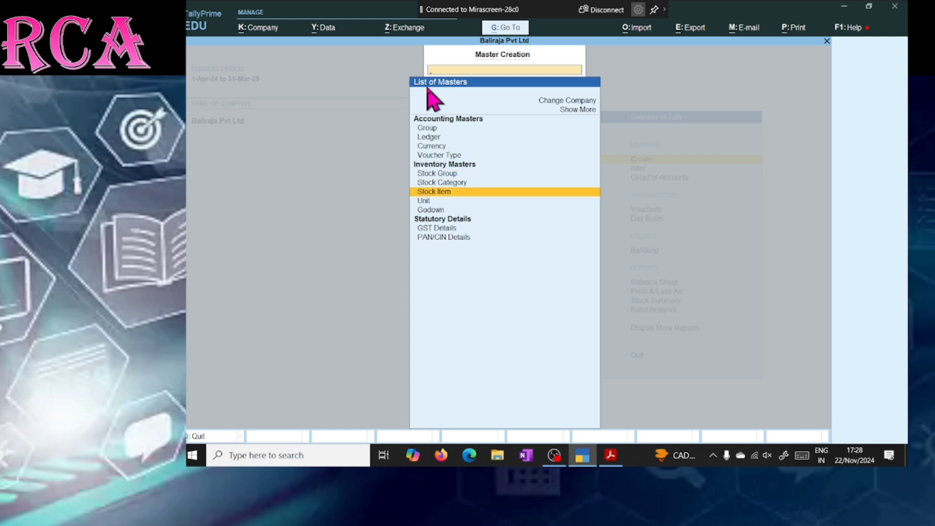
key(Down)
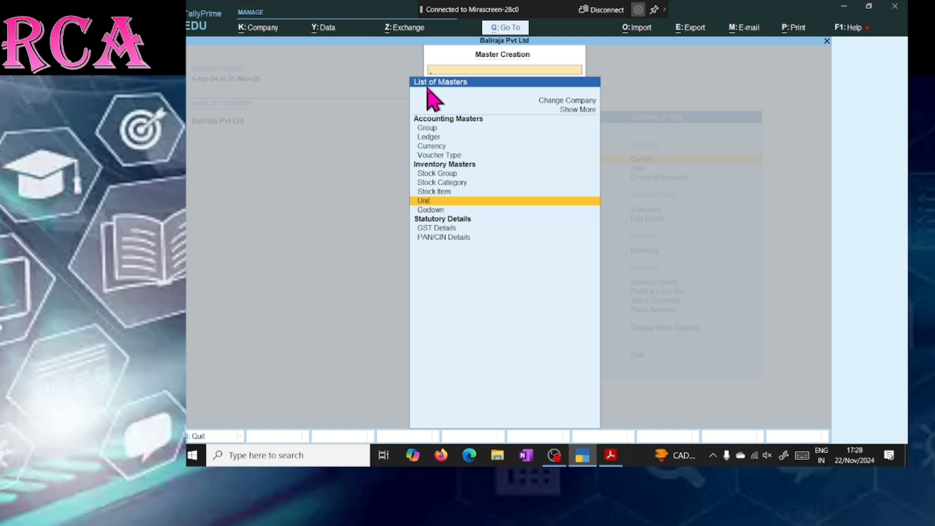
key(Down)
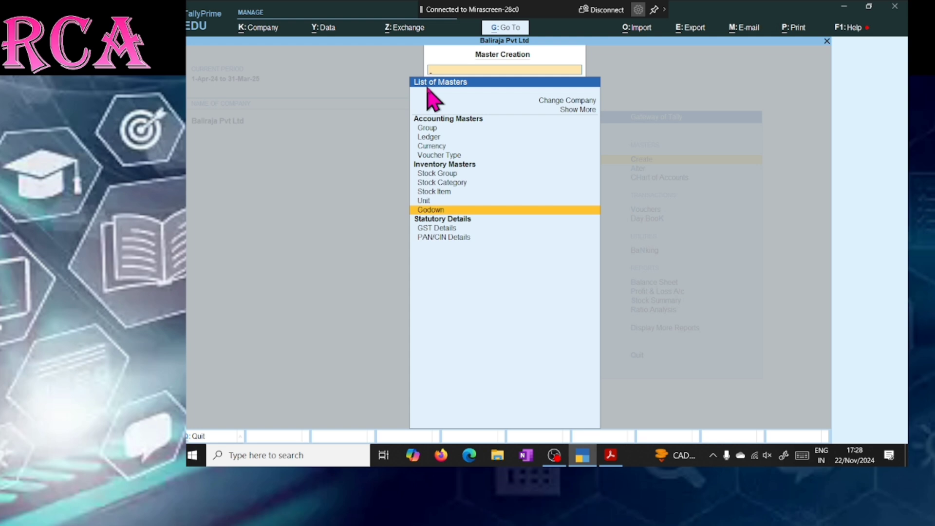
click(555, 457)
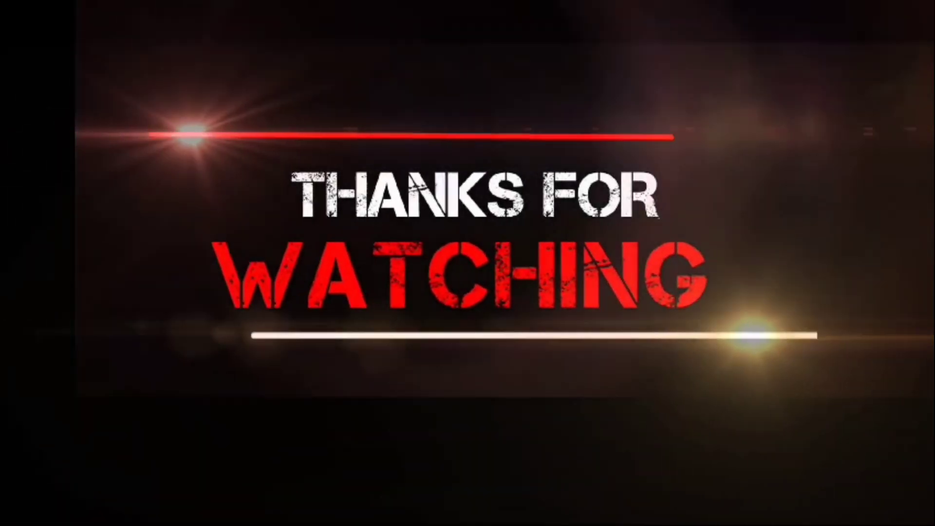